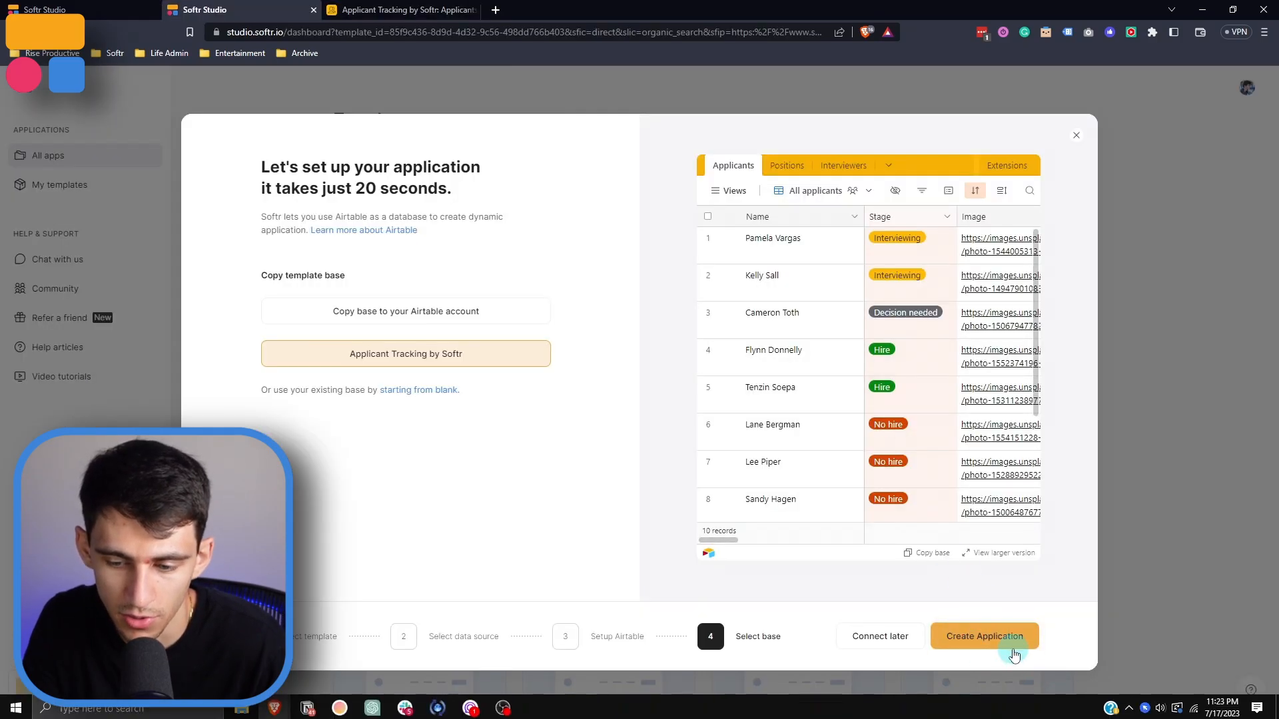
# - Create the application from the Applicant Tracking by Softr base and view the template demo's sign-in page
pyautogui.click(1014, 655)
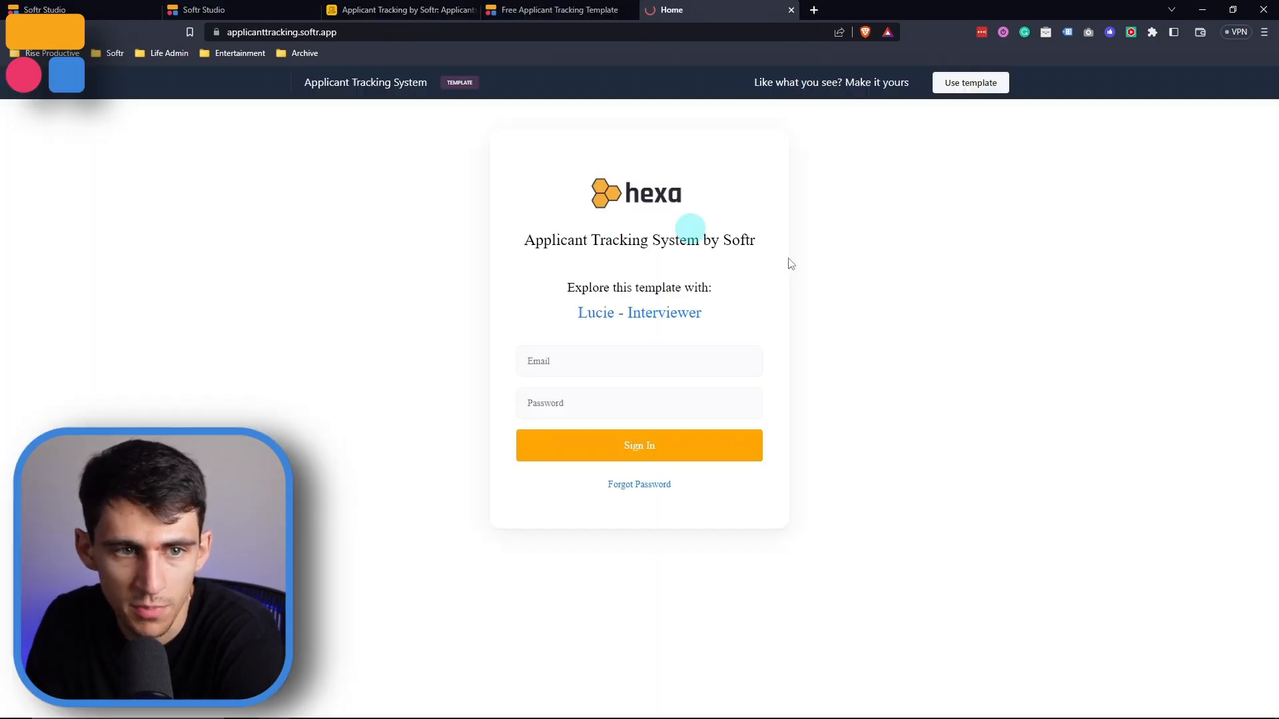
pyautogui.scroll(-1, 799, 294)
pyautogui.scroll(1, 519, 280)
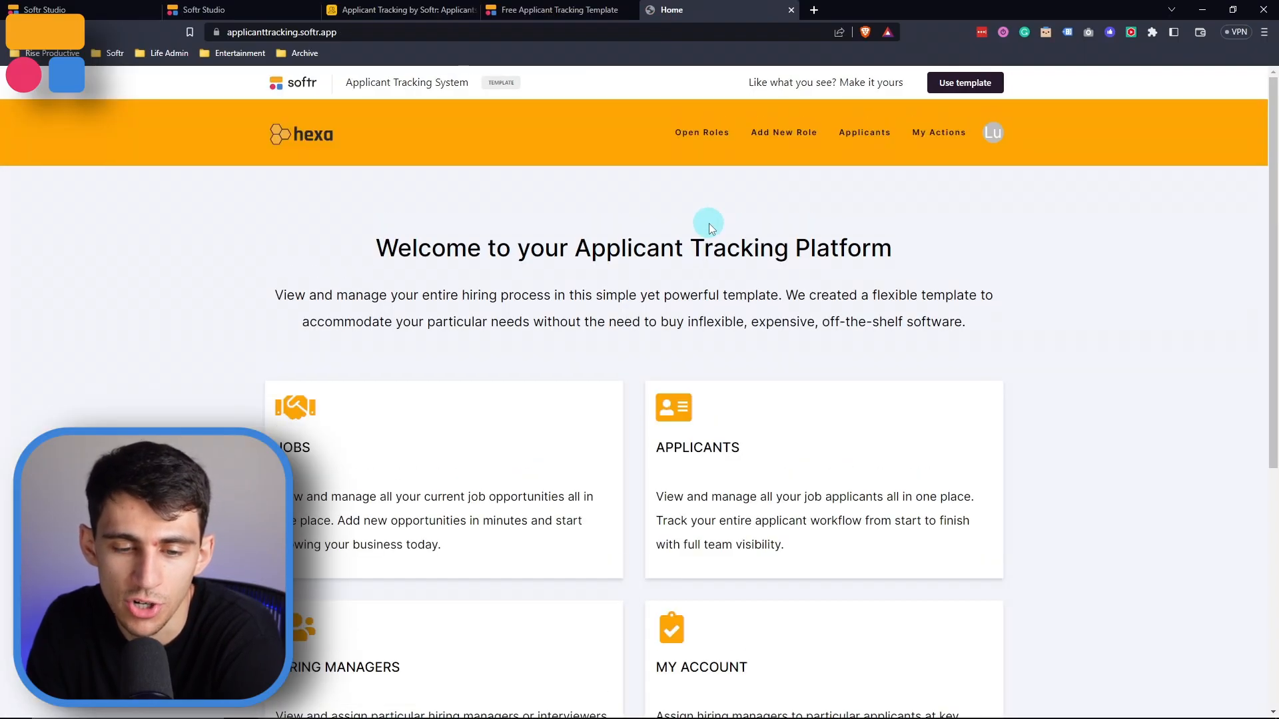
# - Examine the demo's home page, including the account avatar and the Jobs, Applicants, Hiring Managers and My Account cards
pyautogui.click(999, 131)
pyautogui.click(999, 131)
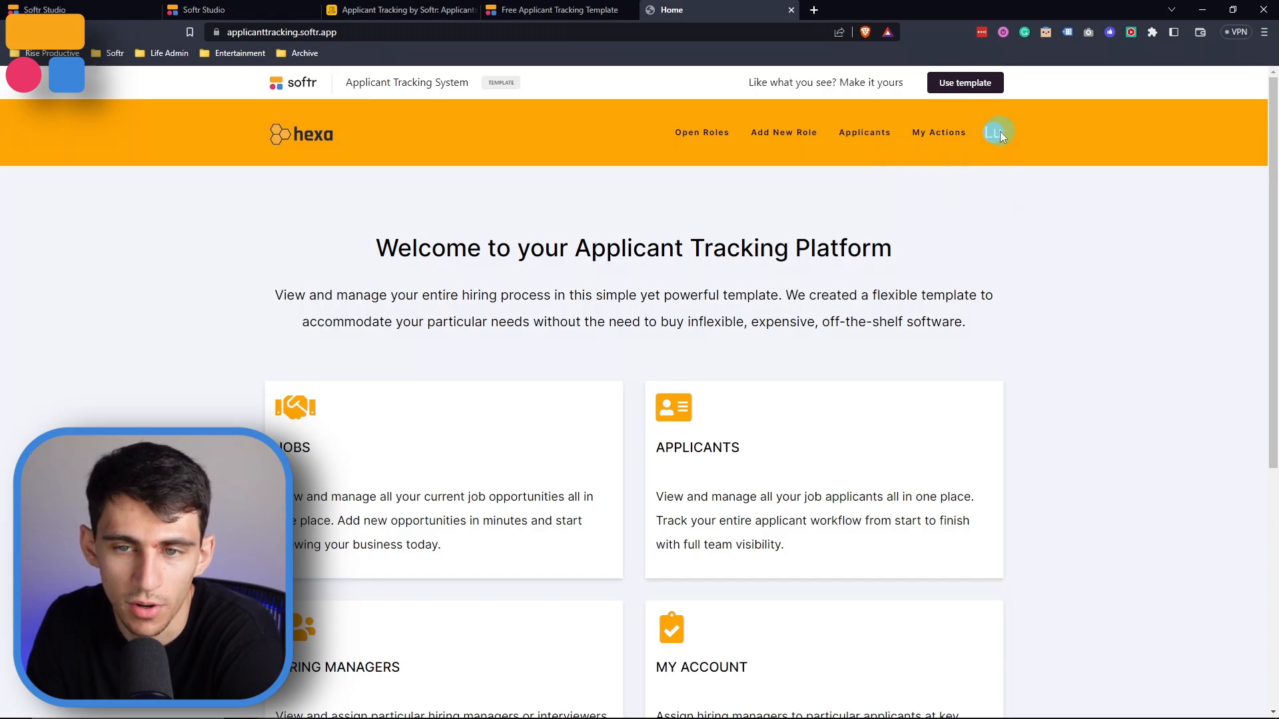
pyautogui.scroll(-1, 741, 414)
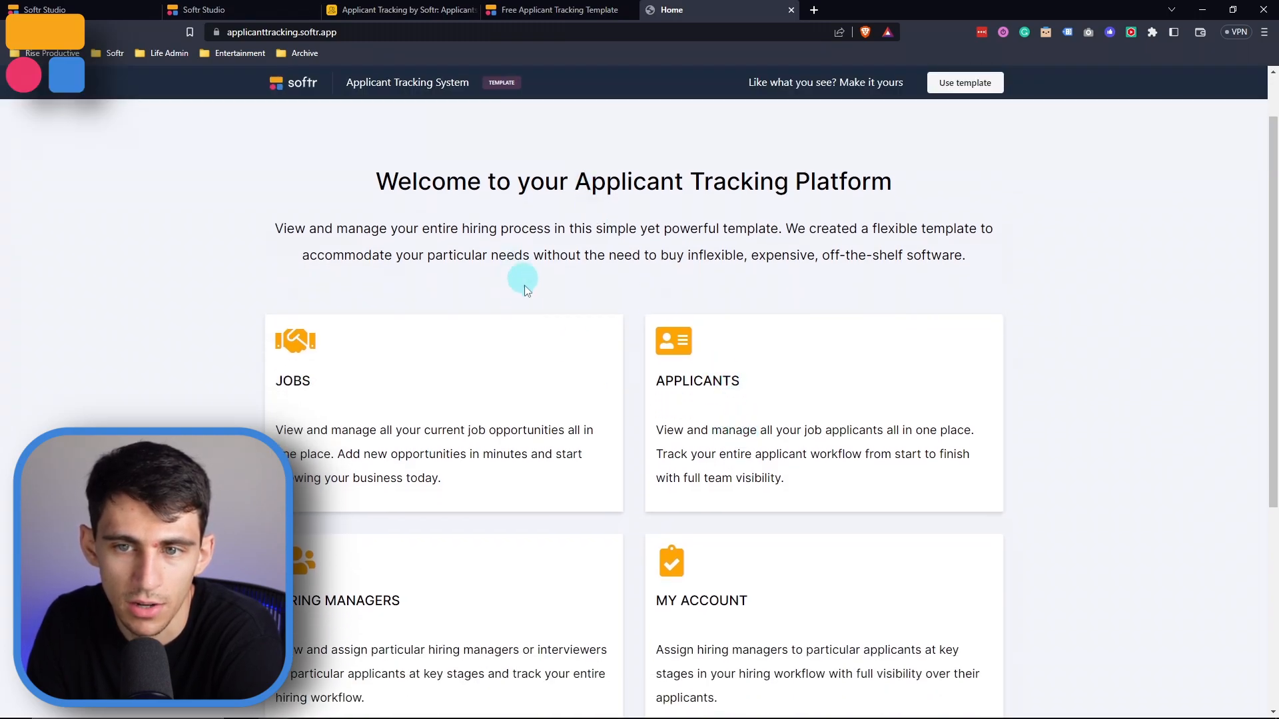
pyautogui.scroll(1, 524, 283)
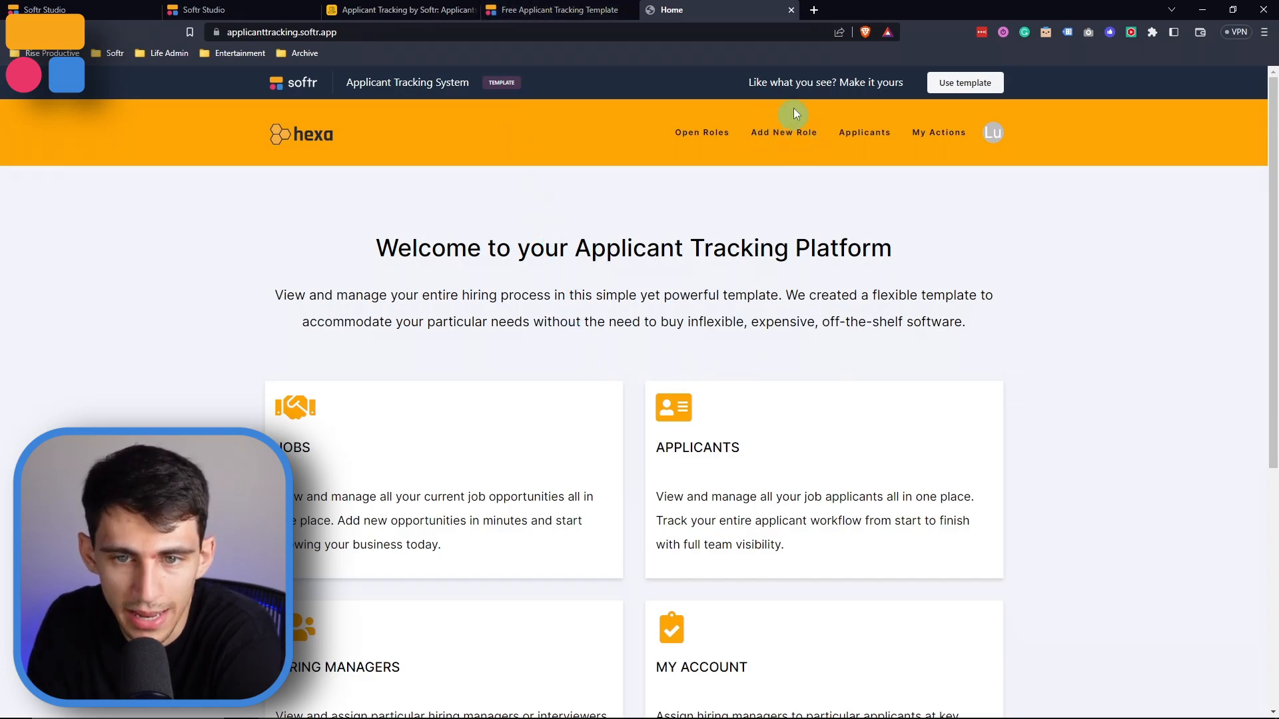
pyautogui.scroll(-6, 685, 351)
pyautogui.scroll(5, 582, 333)
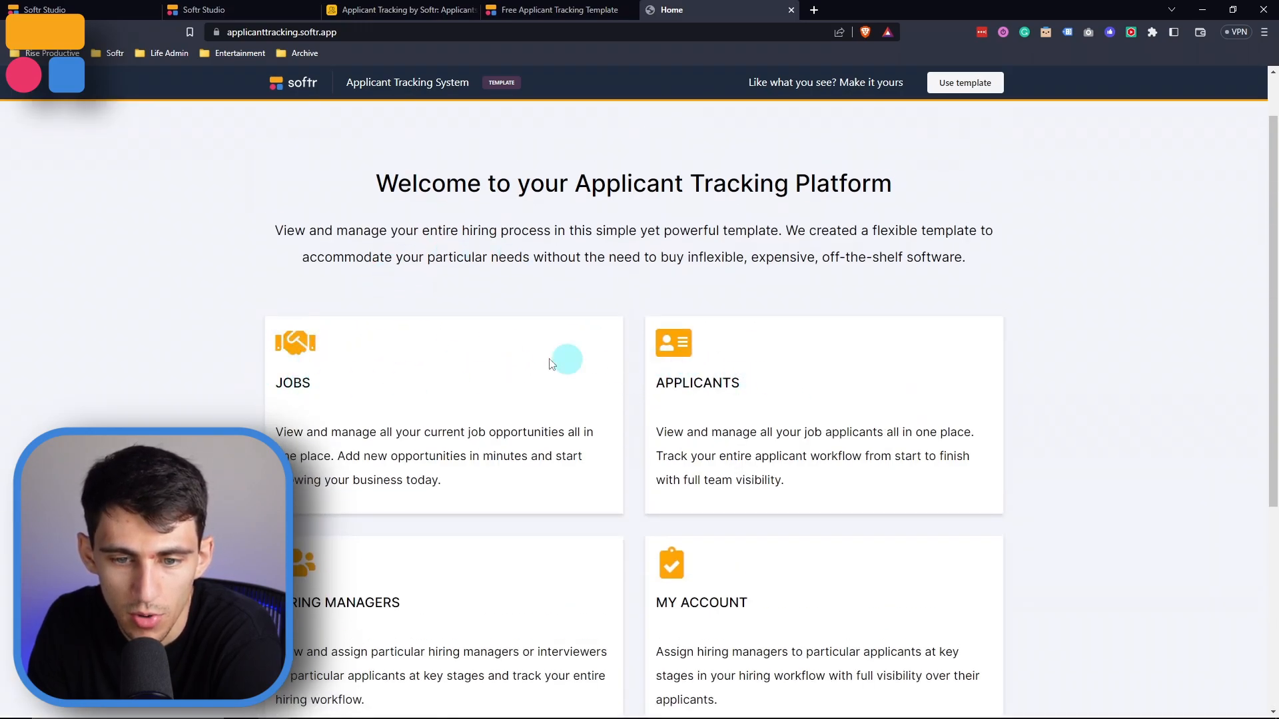
pyautogui.scroll(-2, 669, 363)
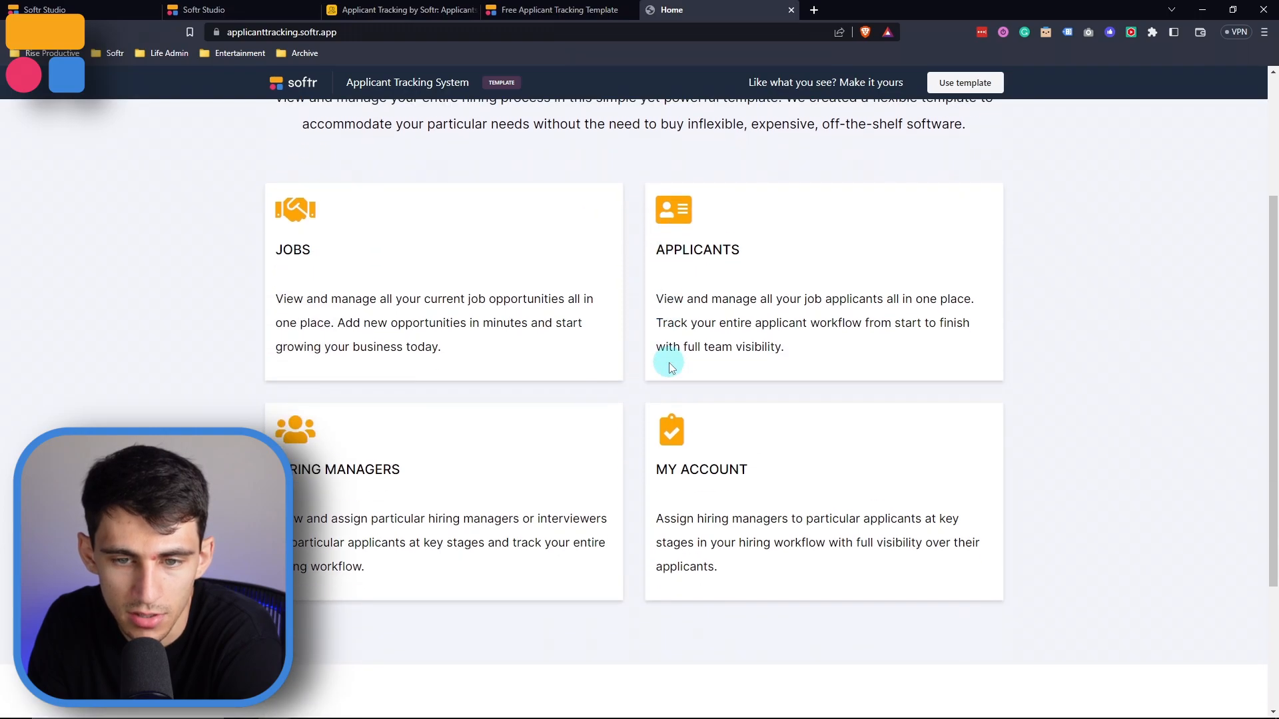
pyautogui.scroll(1, 460, 520)
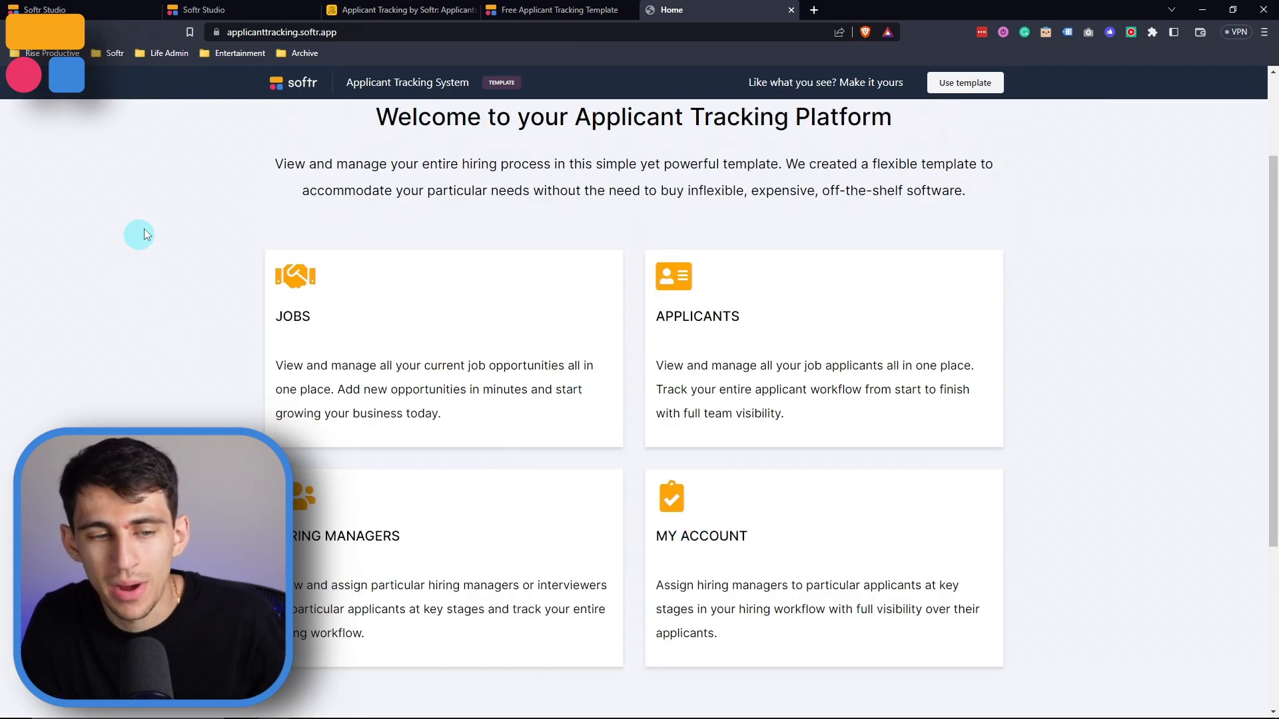
# - Open the demo's Jobs page and its option for adding a job
pyautogui.click(698, 281)
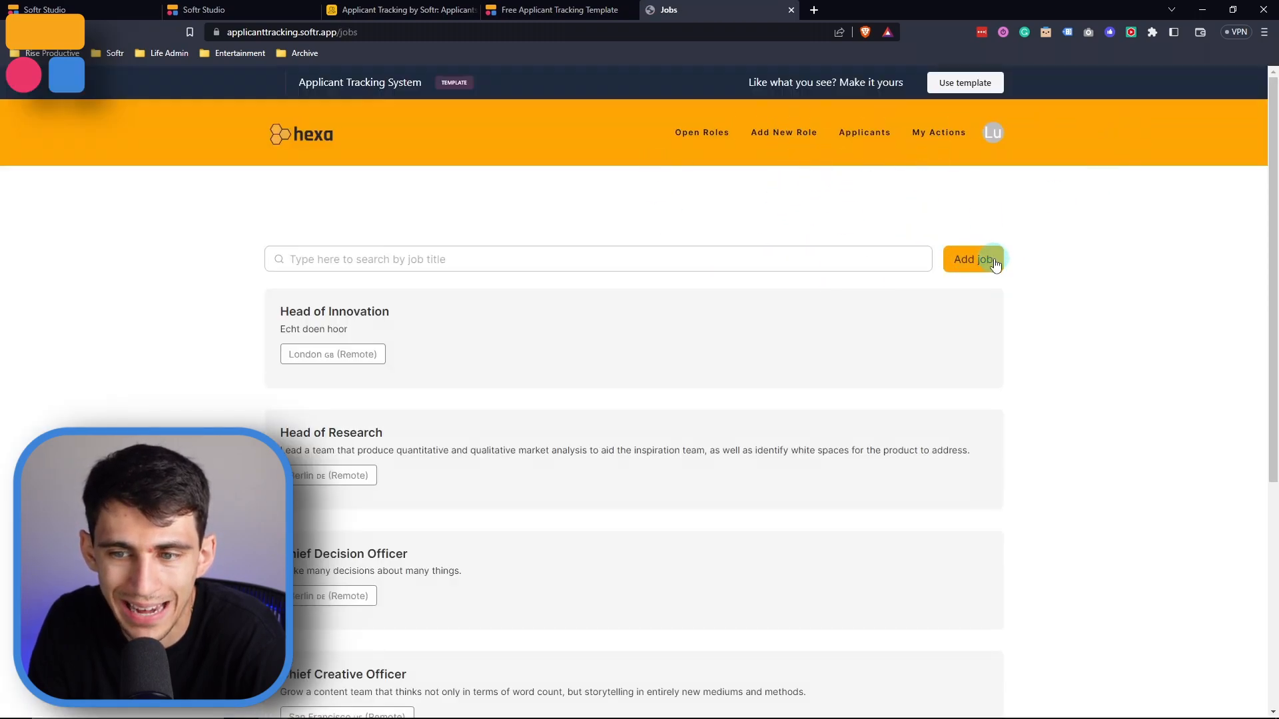
pyautogui.click(959, 259)
# - Open the demo's Applicants page and filter the applicants by the stages Decision needed and Interviewing
pyautogui.click(662, 281)
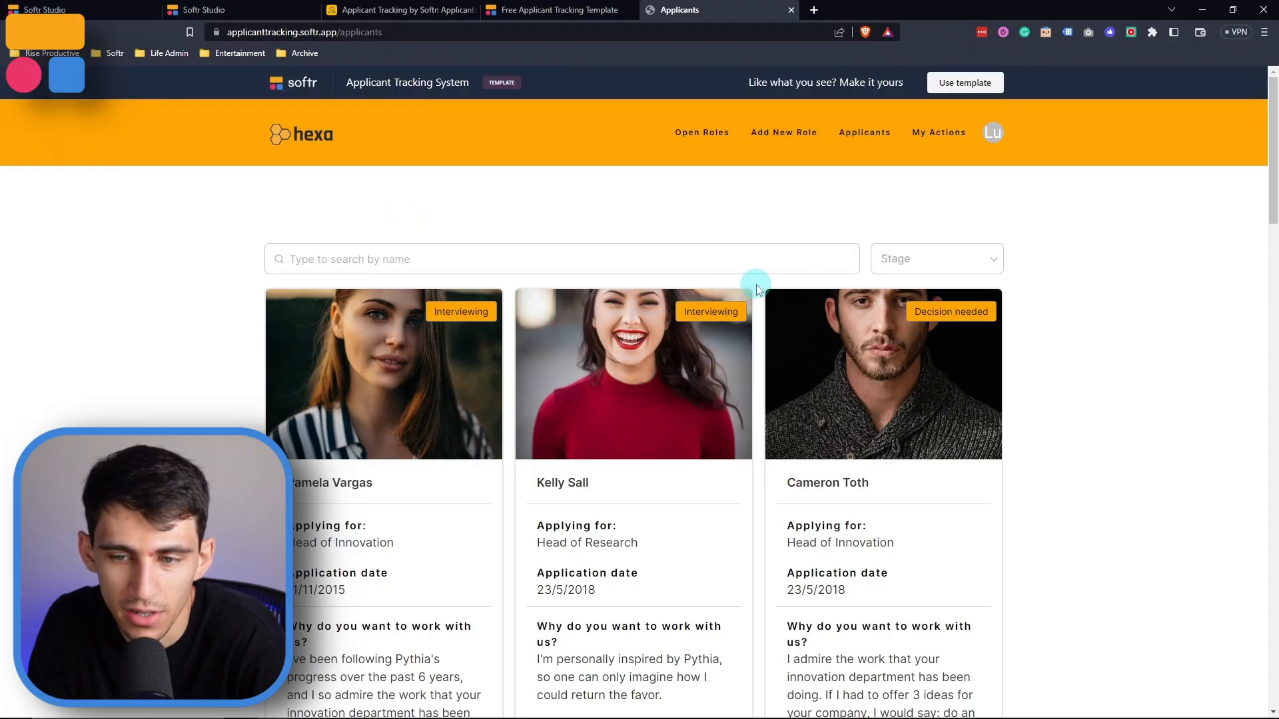
pyautogui.click(933, 258)
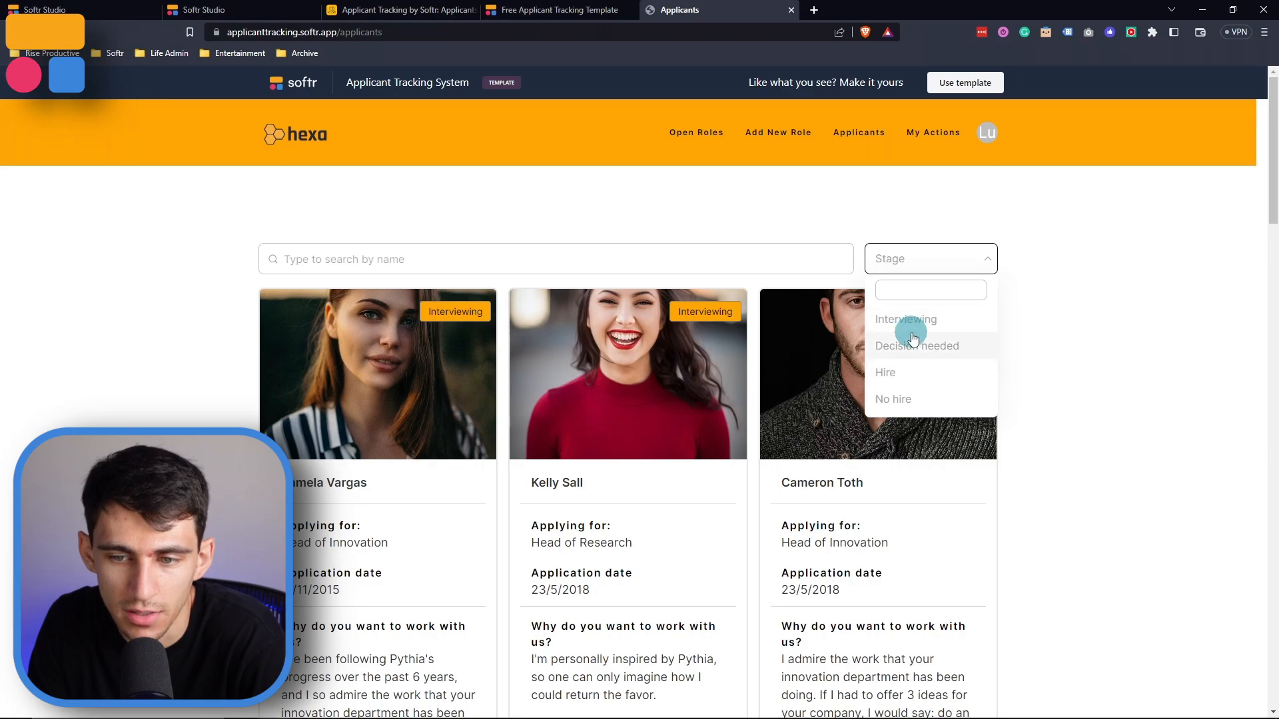
pyautogui.click(915, 347)
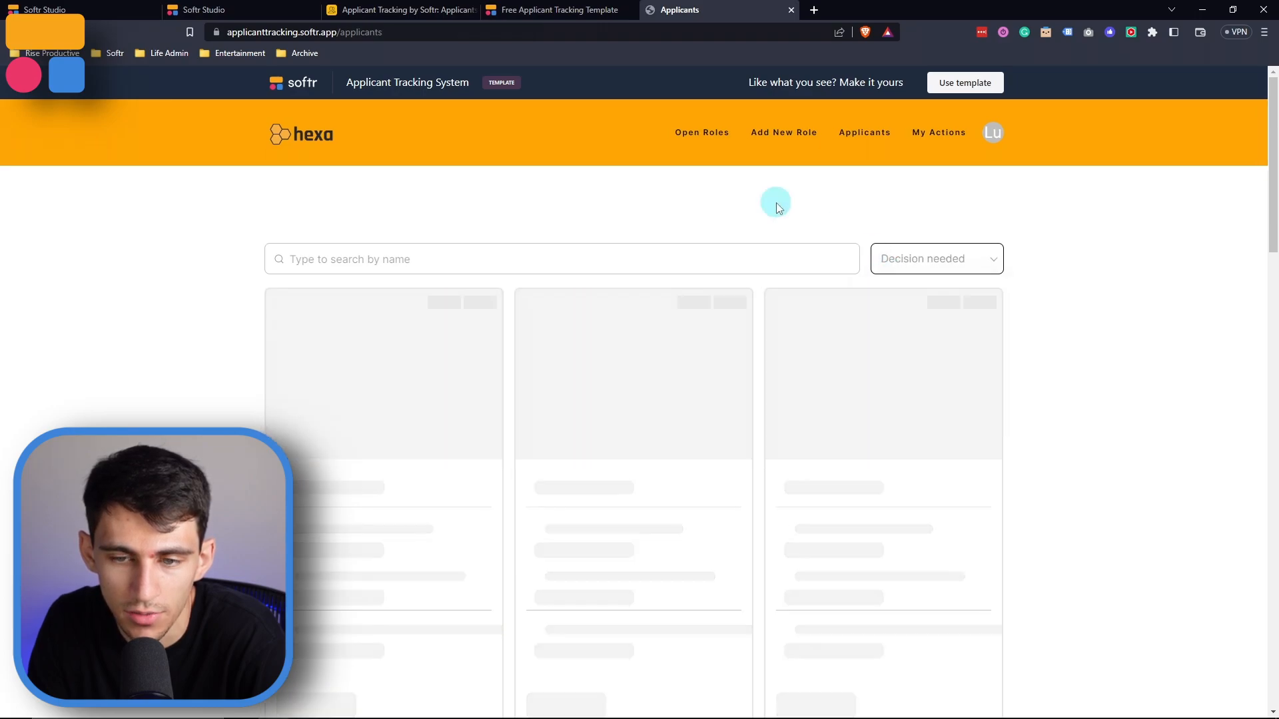
pyautogui.click(900, 267)
pyautogui.click(891, 319)
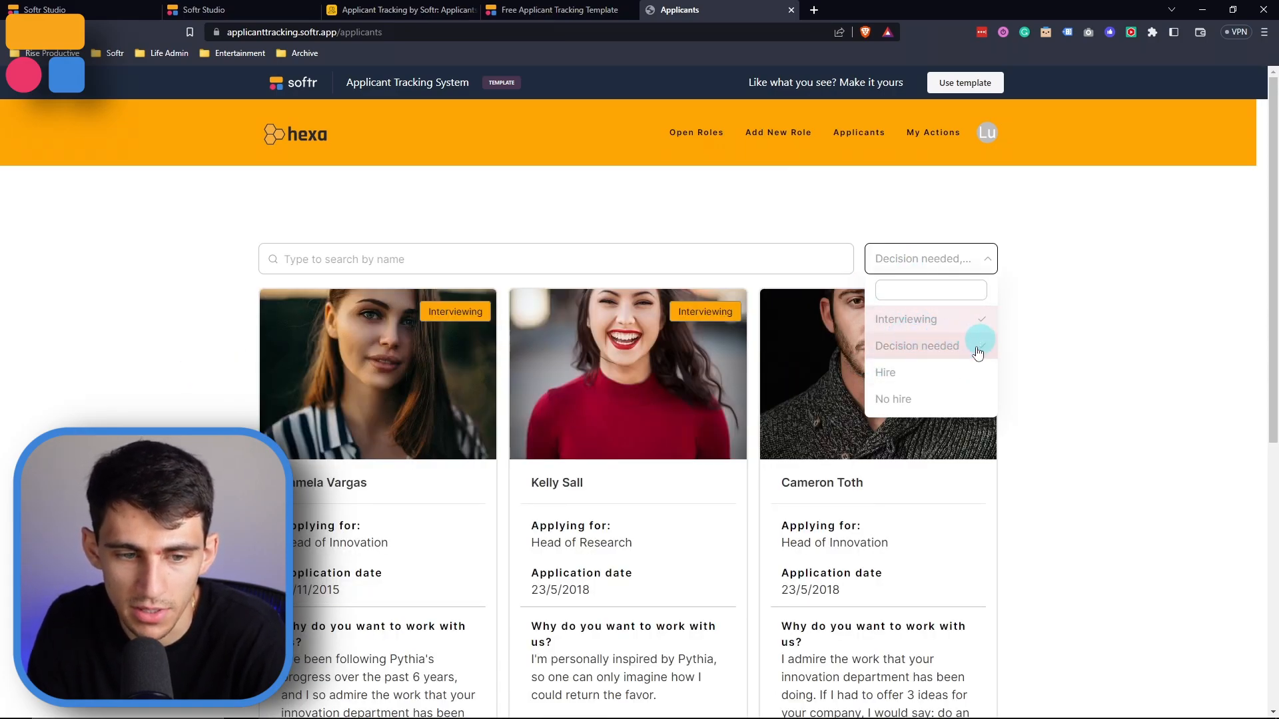
pyautogui.click(916, 222)
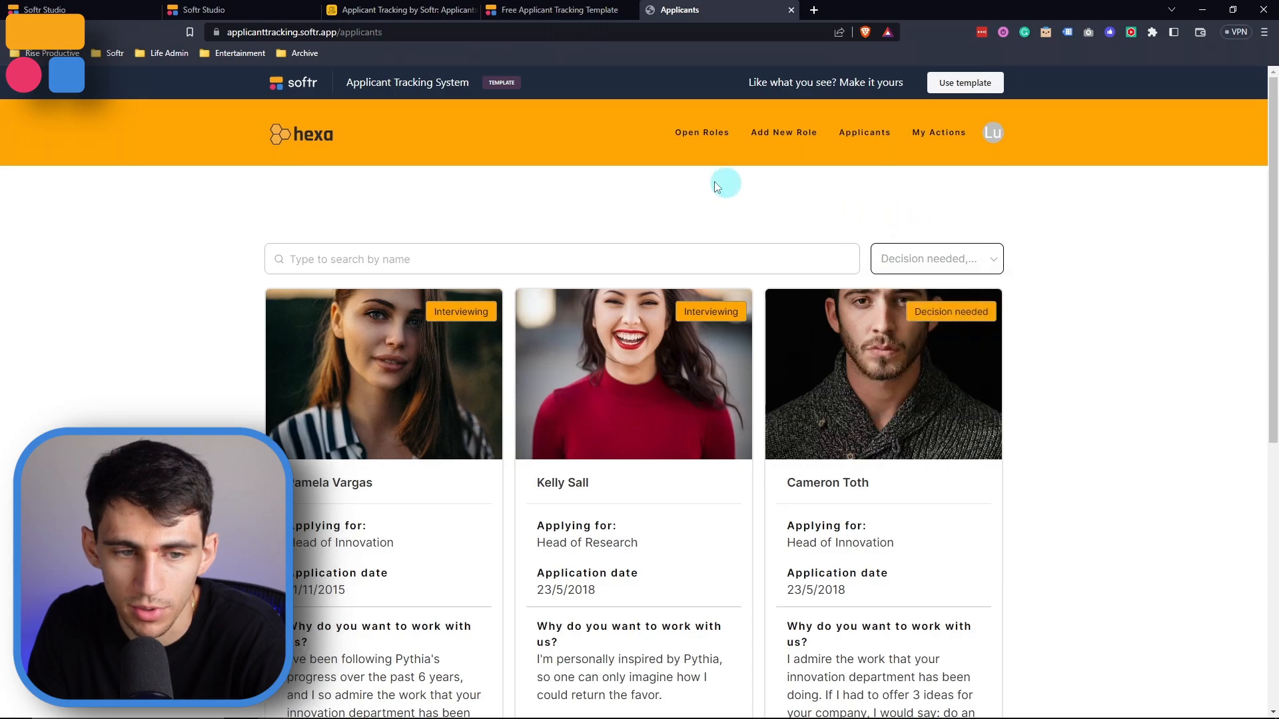
# - Search the filtered applicants by the Head of Research candidate's first name and open that applicant's details
pyautogui.click(499, 255)
pyautogui.click(513, 259)
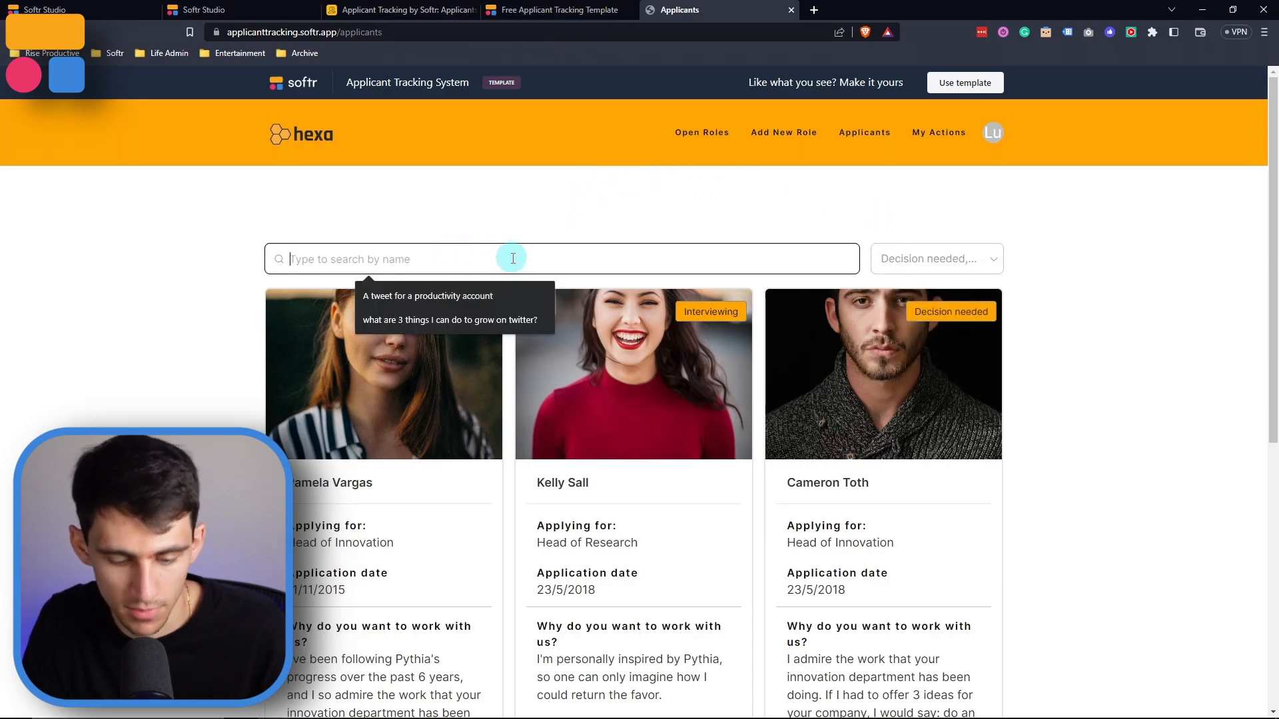
pyautogui.write('Kelly')
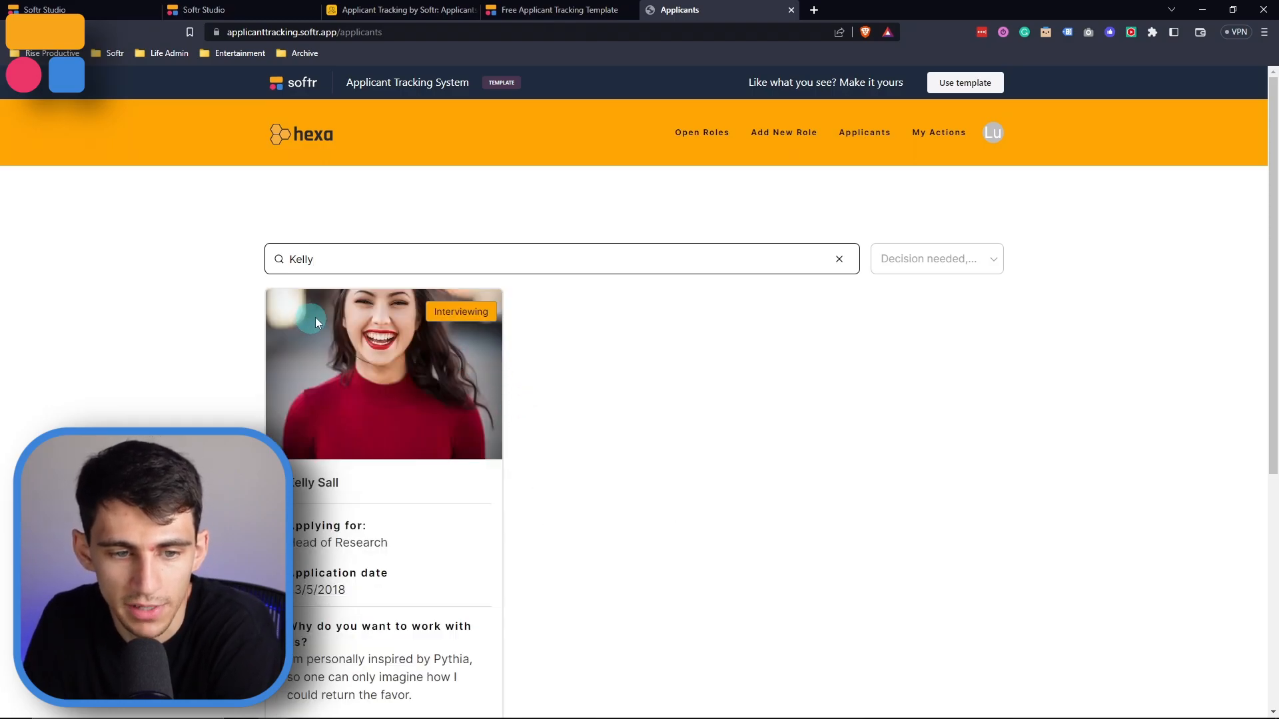
pyautogui.click(362, 384)
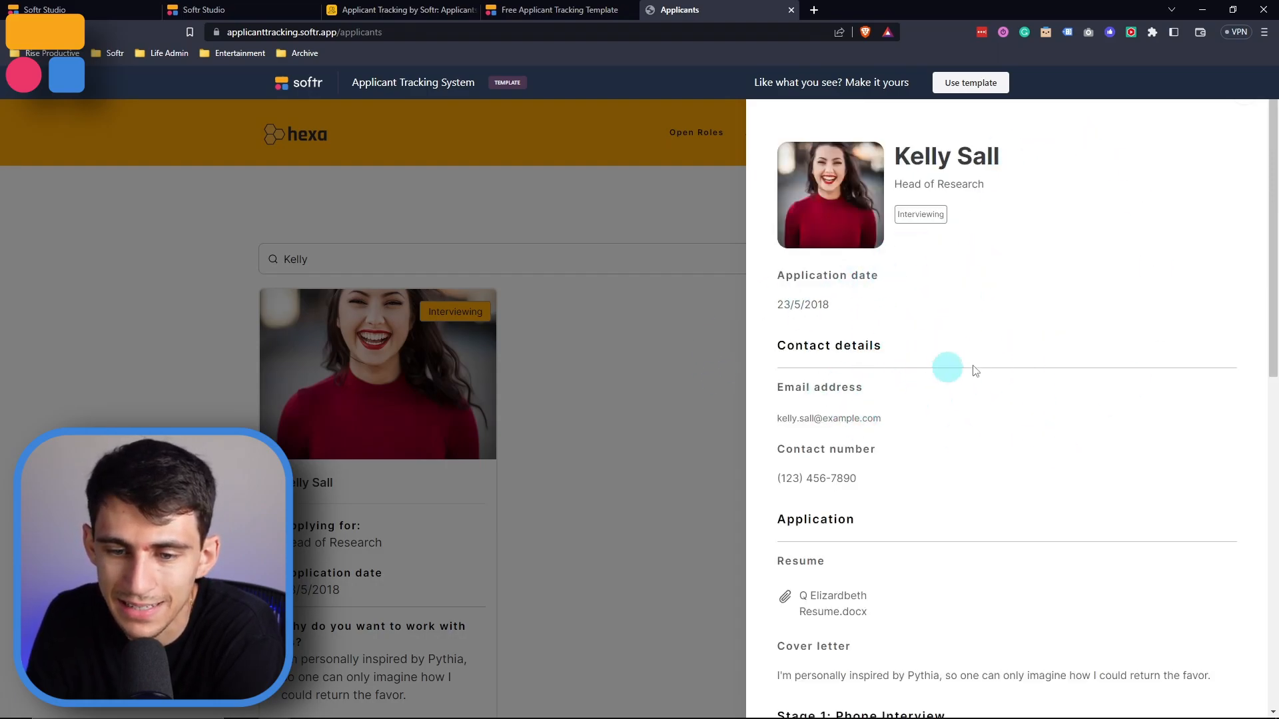
# - Download the applicant's attached resume document to the Downloads folder and open it in Word
pyautogui.scroll(-1, 950, 374)
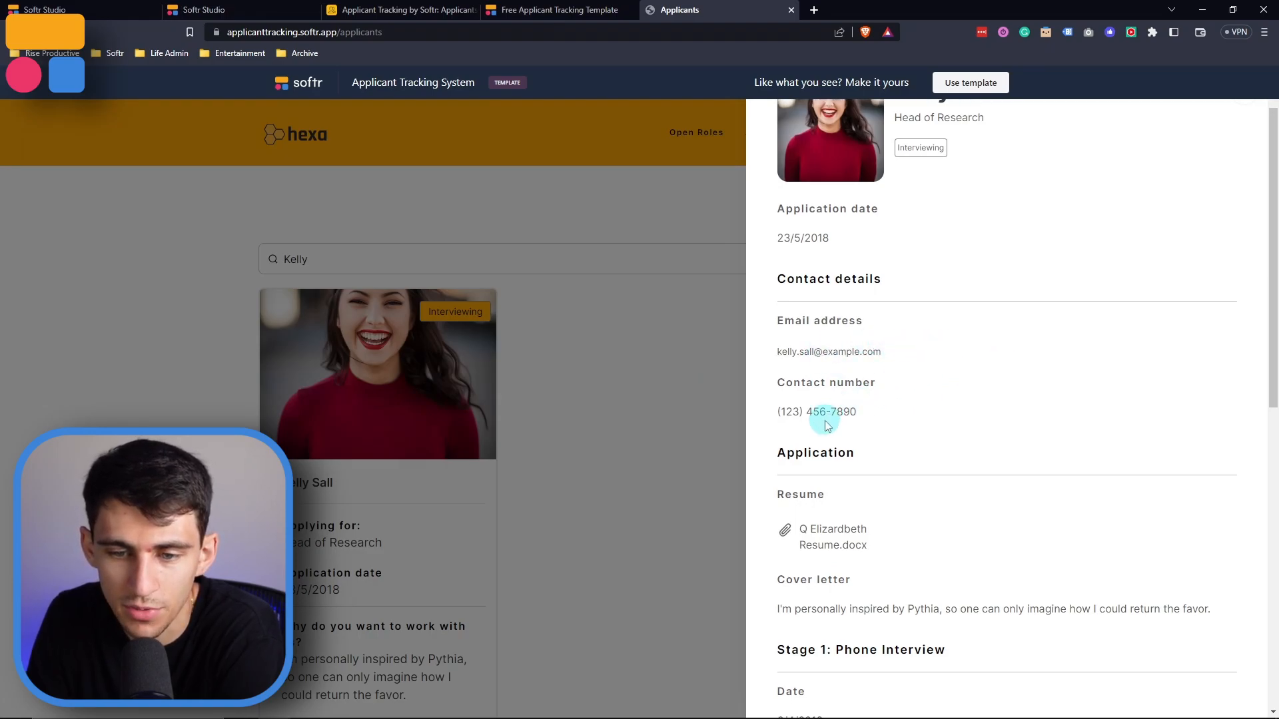
pyautogui.scroll(-1, 850, 397)
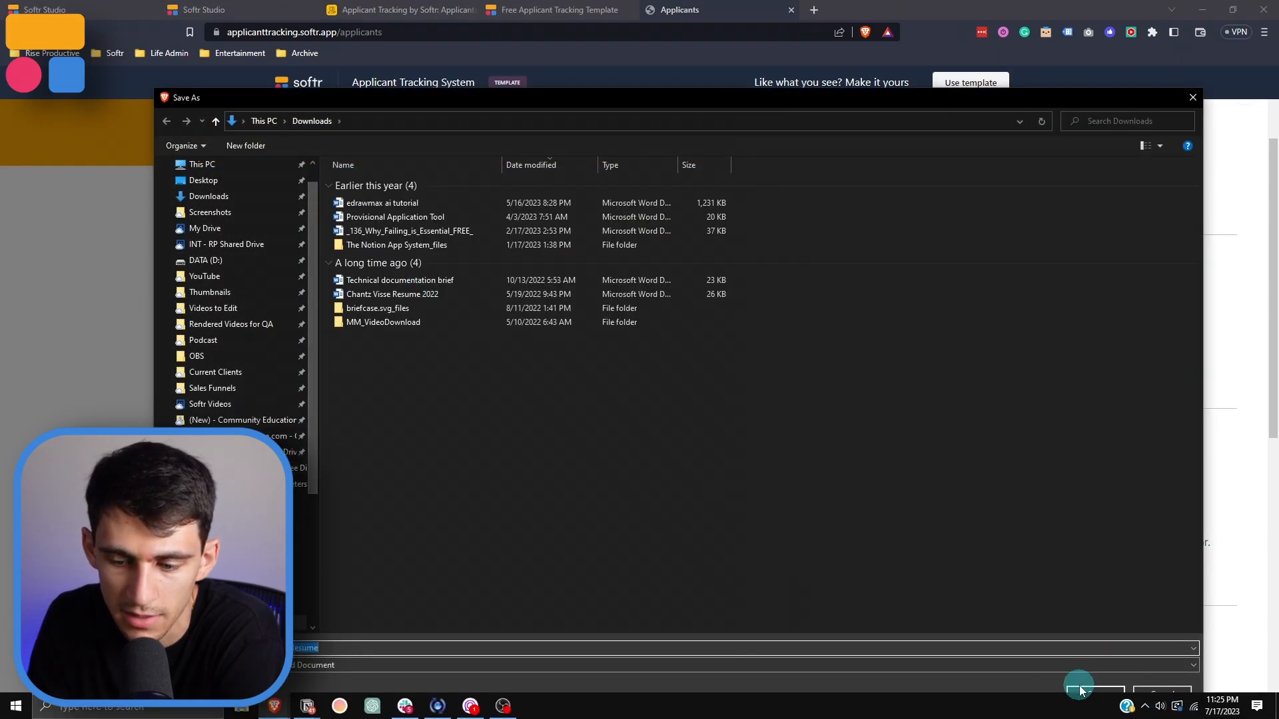
pyautogui.click(1080, 691)
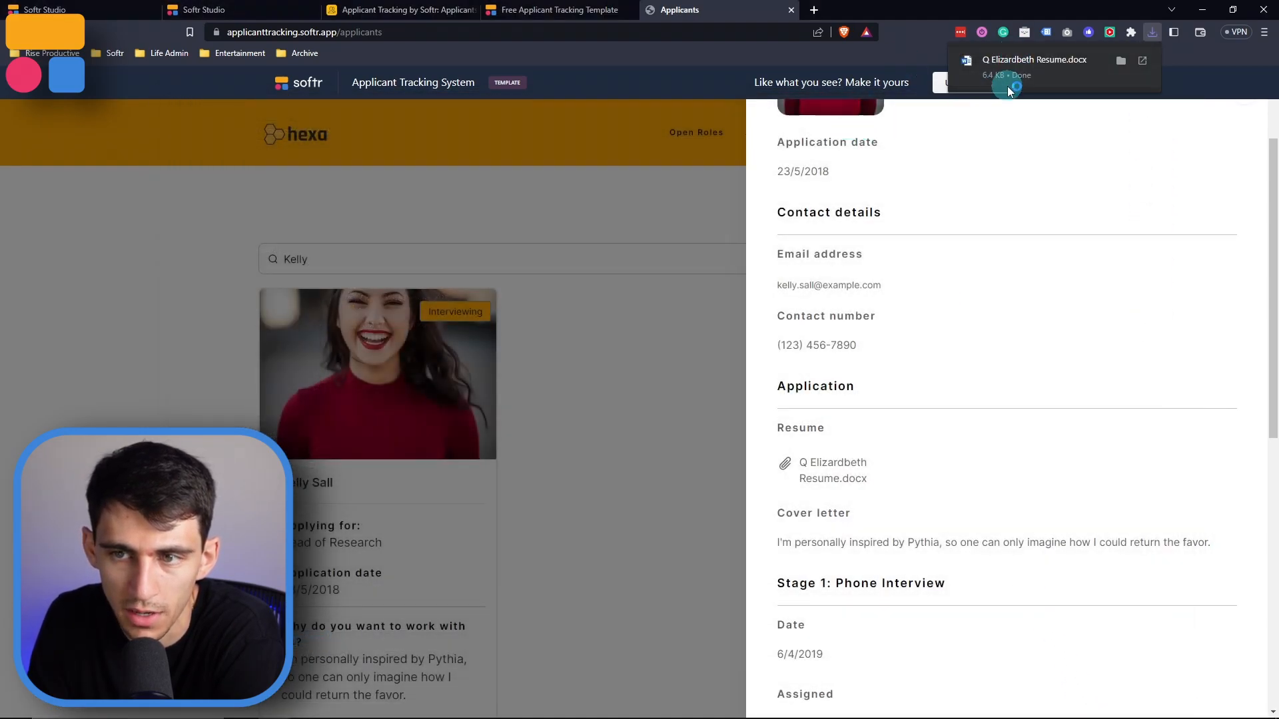
pyautogui.click(1010, 80)
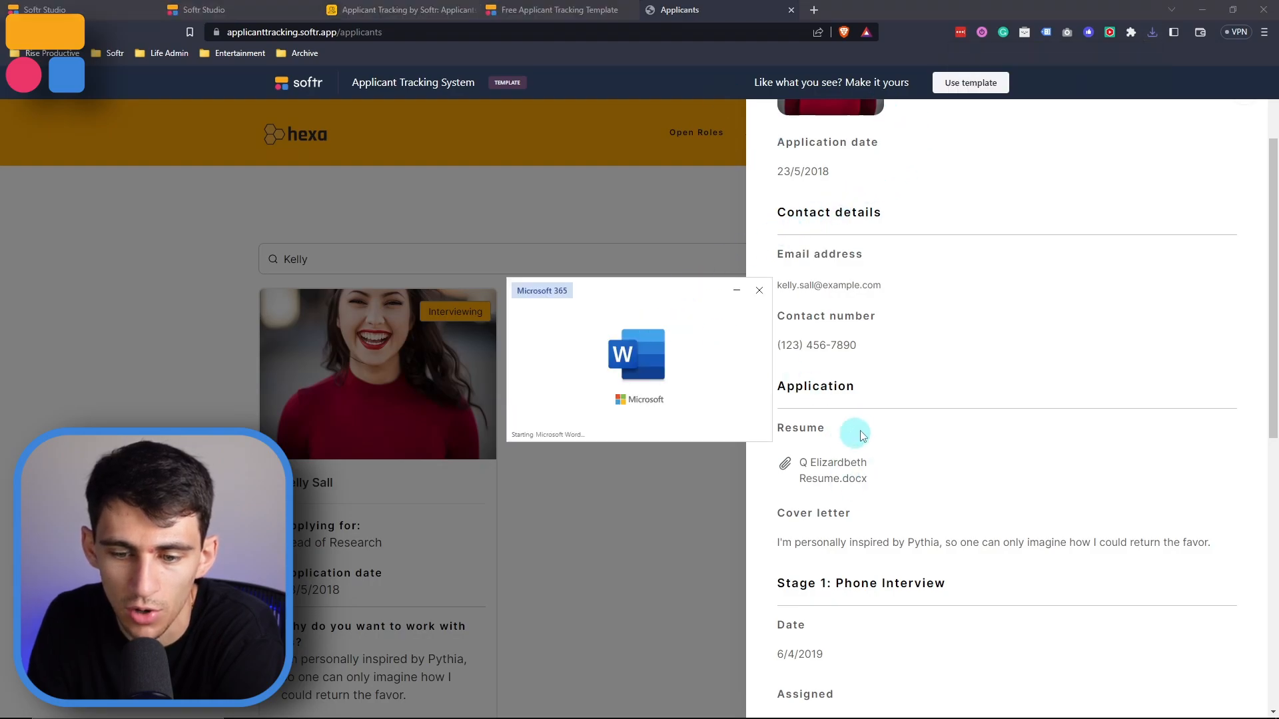
# - Review the applicant's phone and on-site interview sections, and inspect the applicant stage update dialog without changing the stage
pyautogui.scroll(-1, 856, 433)
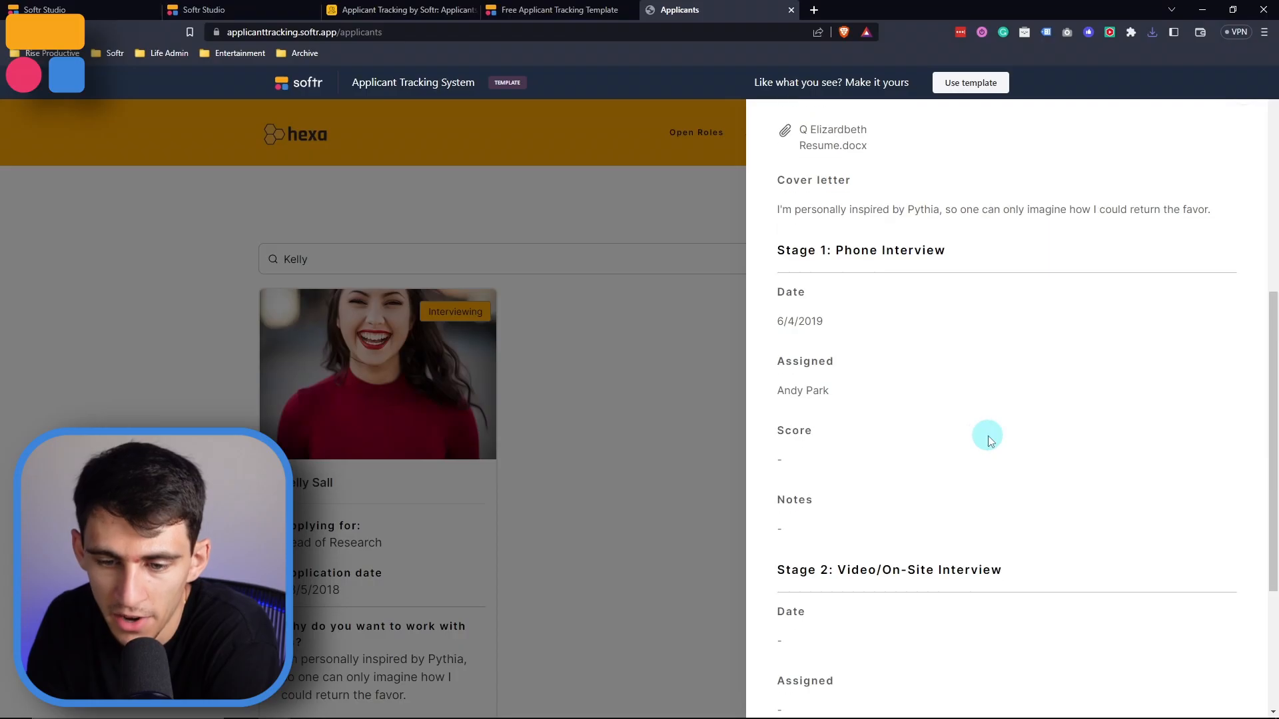
pyautogui.scroll(-1, 922, 433)
pyautogui.scroll(3, 859, 308)
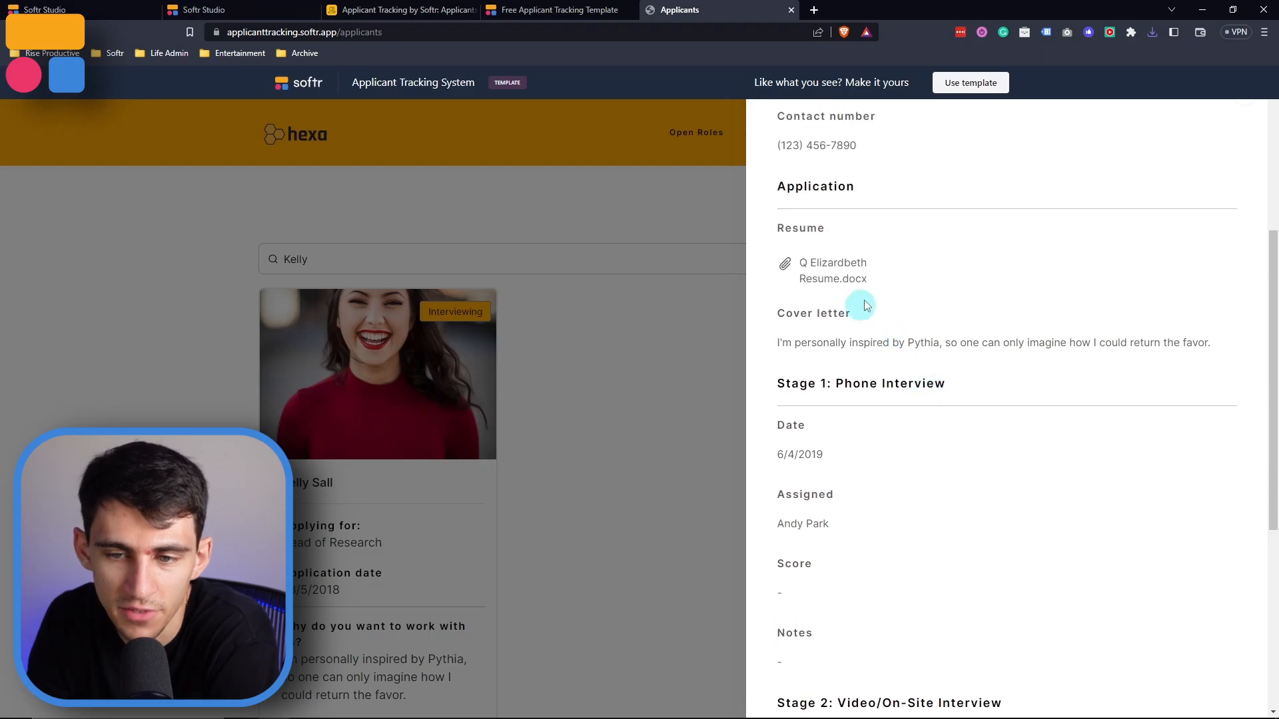
pyautogui.scroll(-6, 919, 397)
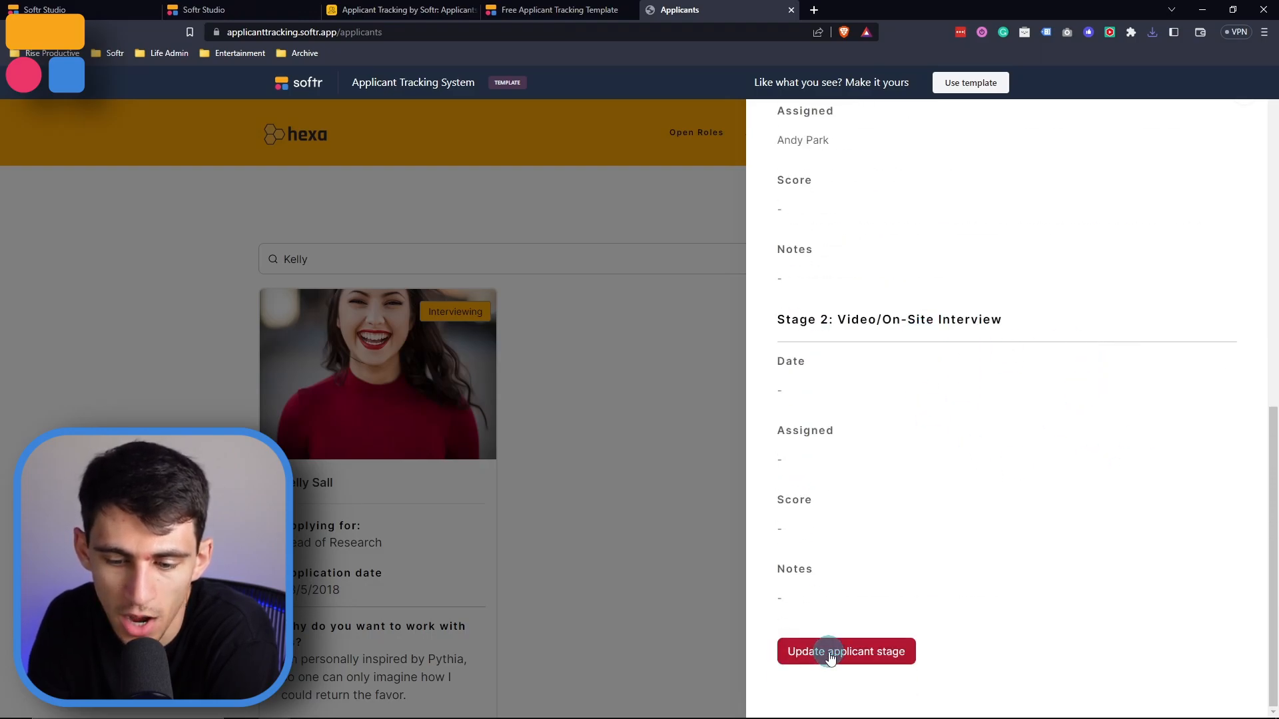
pyautogui.click(831, 655)
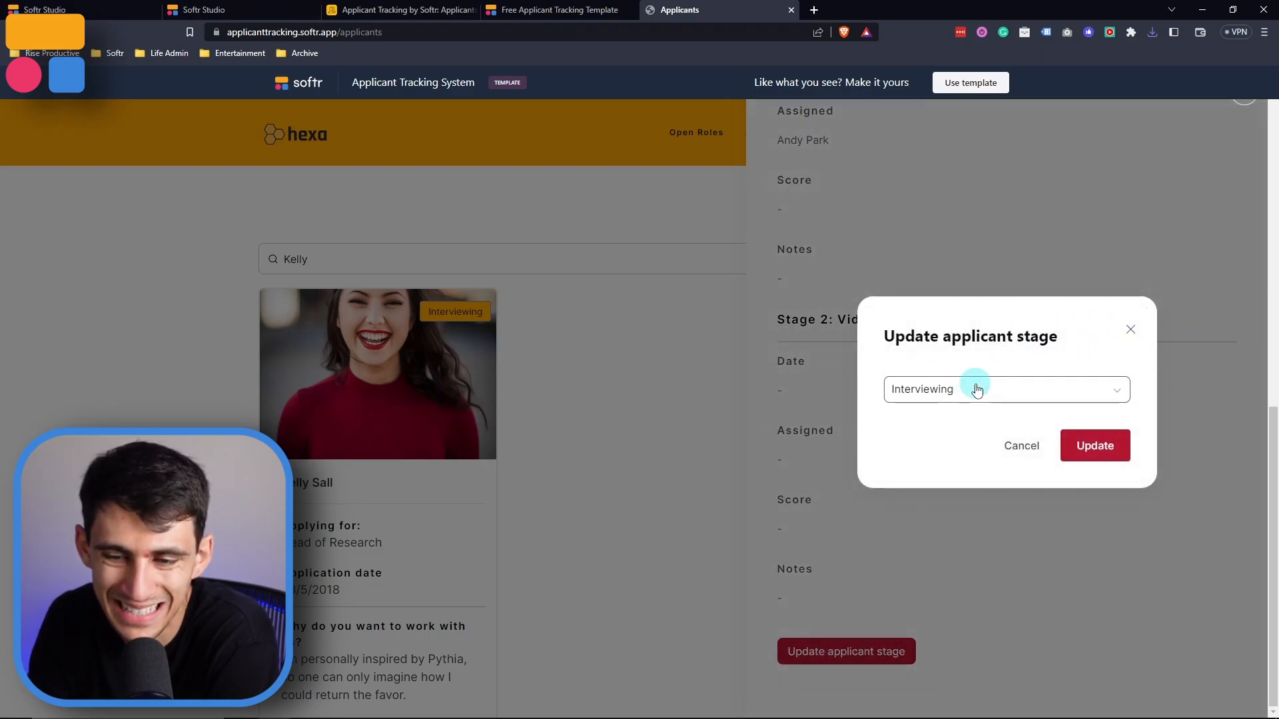
pyautogui.click(972, 388)
pyautogui.click(1140, 328)
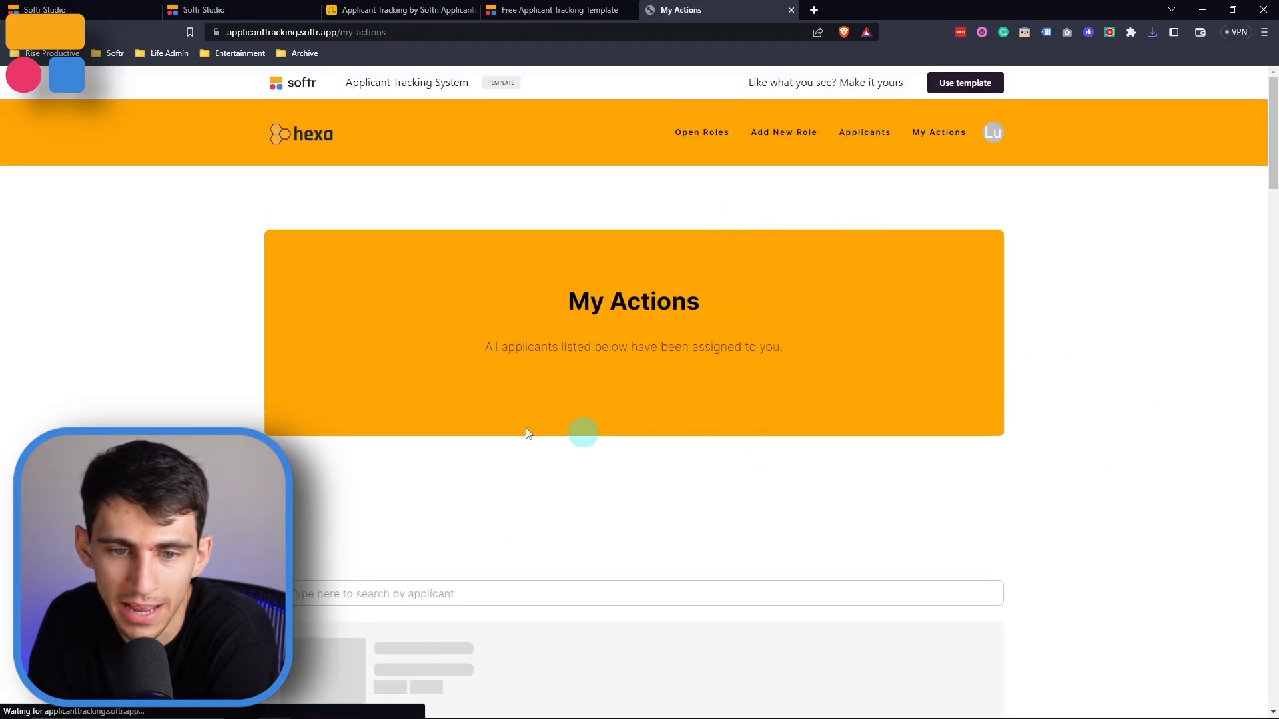
# - Review the assigned applicants on the My Actions page and read through the first applicant's details
pyautogui.scroll(-2, 712, 347)
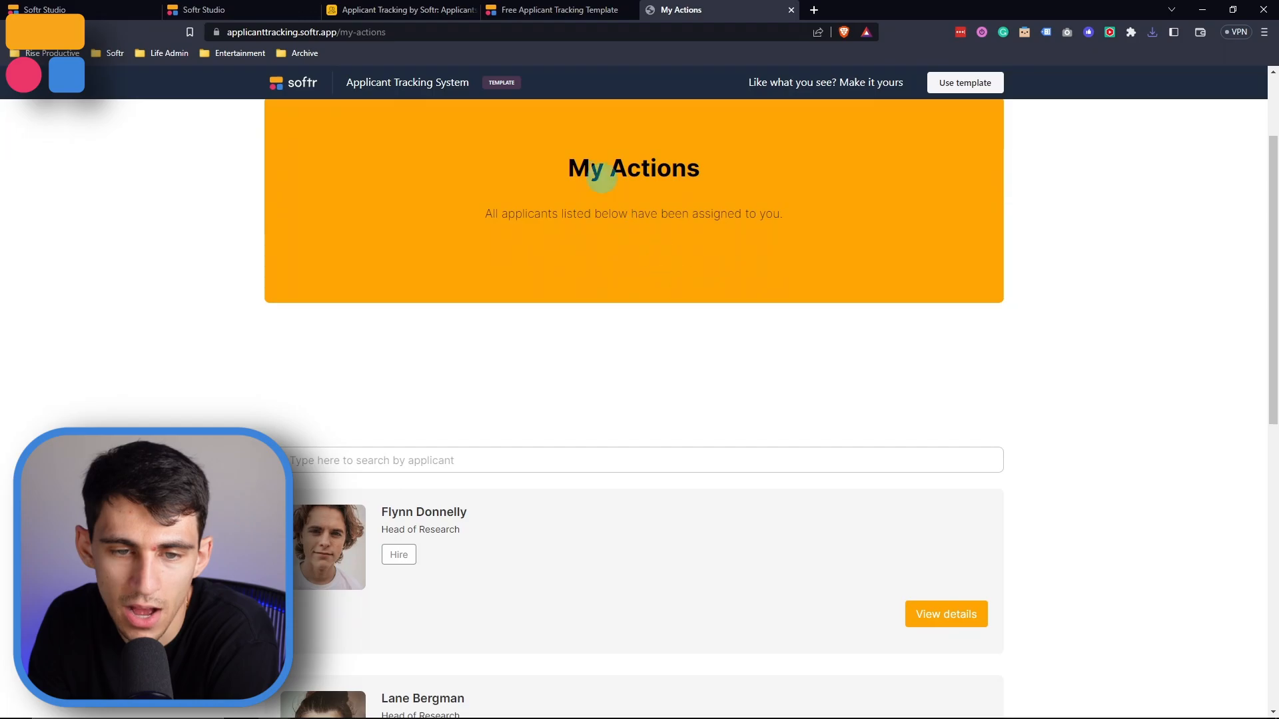
pyautogui.scroll(-4, 731, 229)
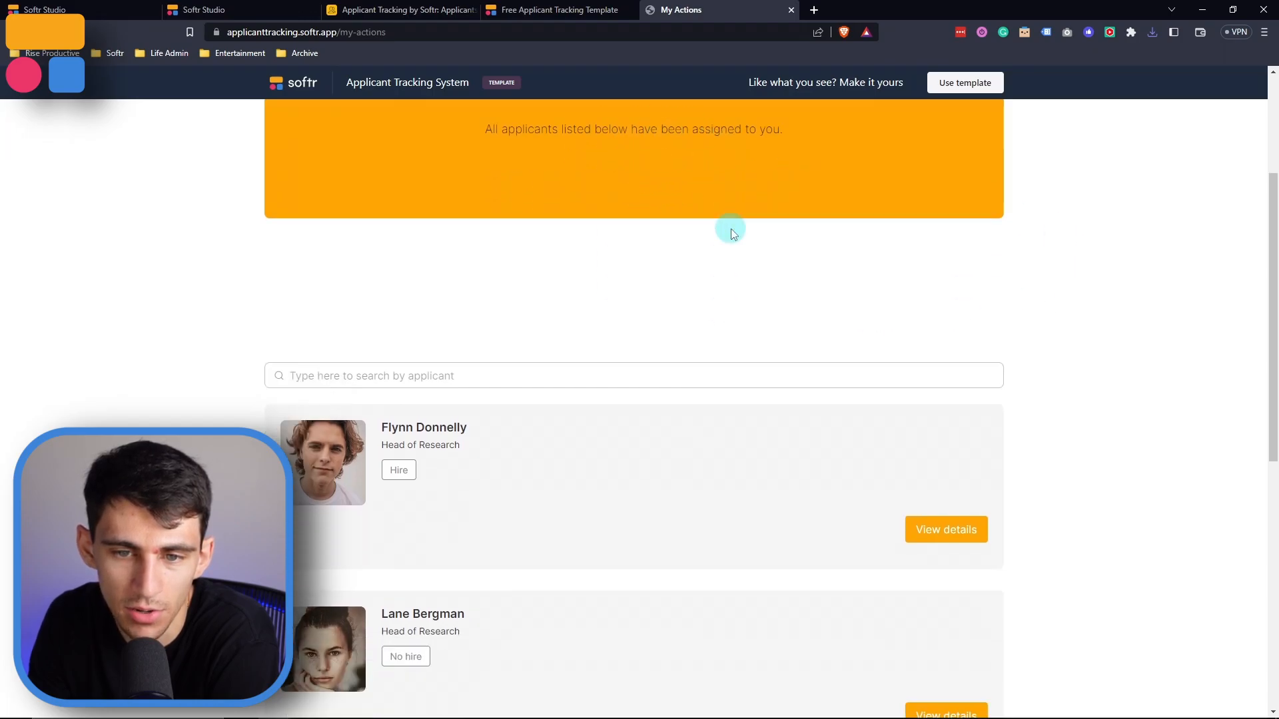
pyautogui.click(954, 350)
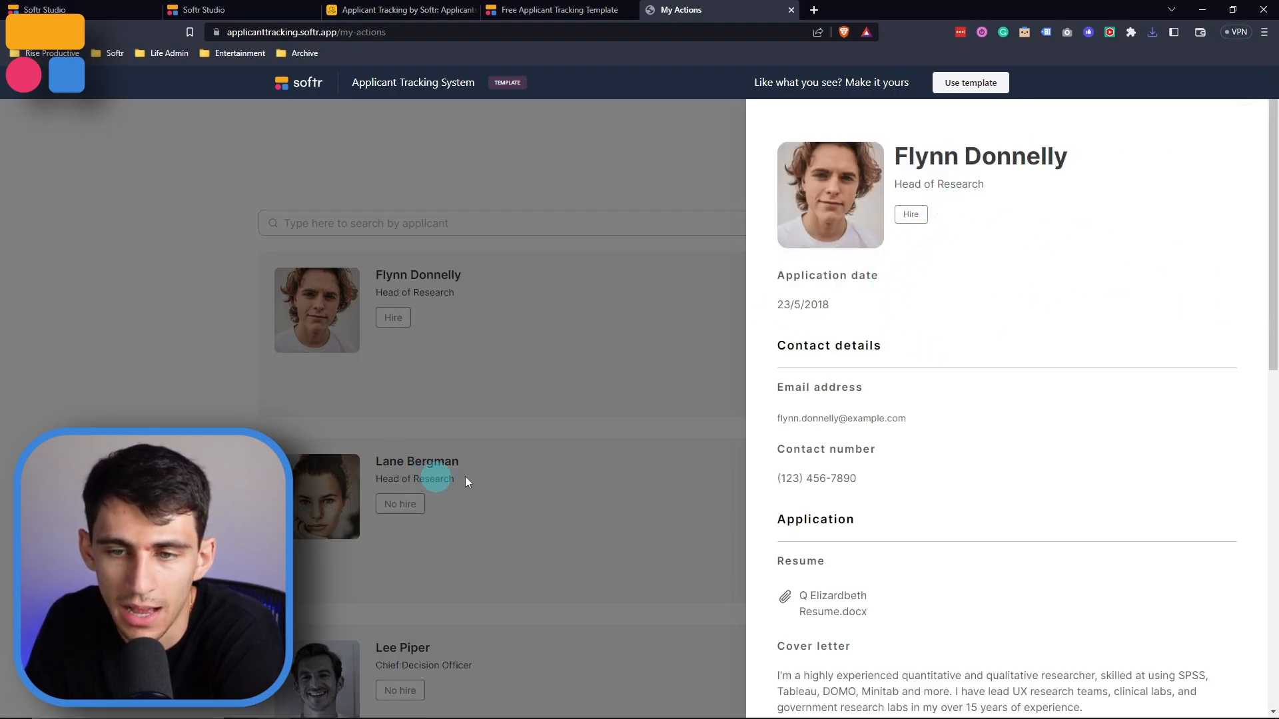
pyautogui.scroll(-8, 786, 390)
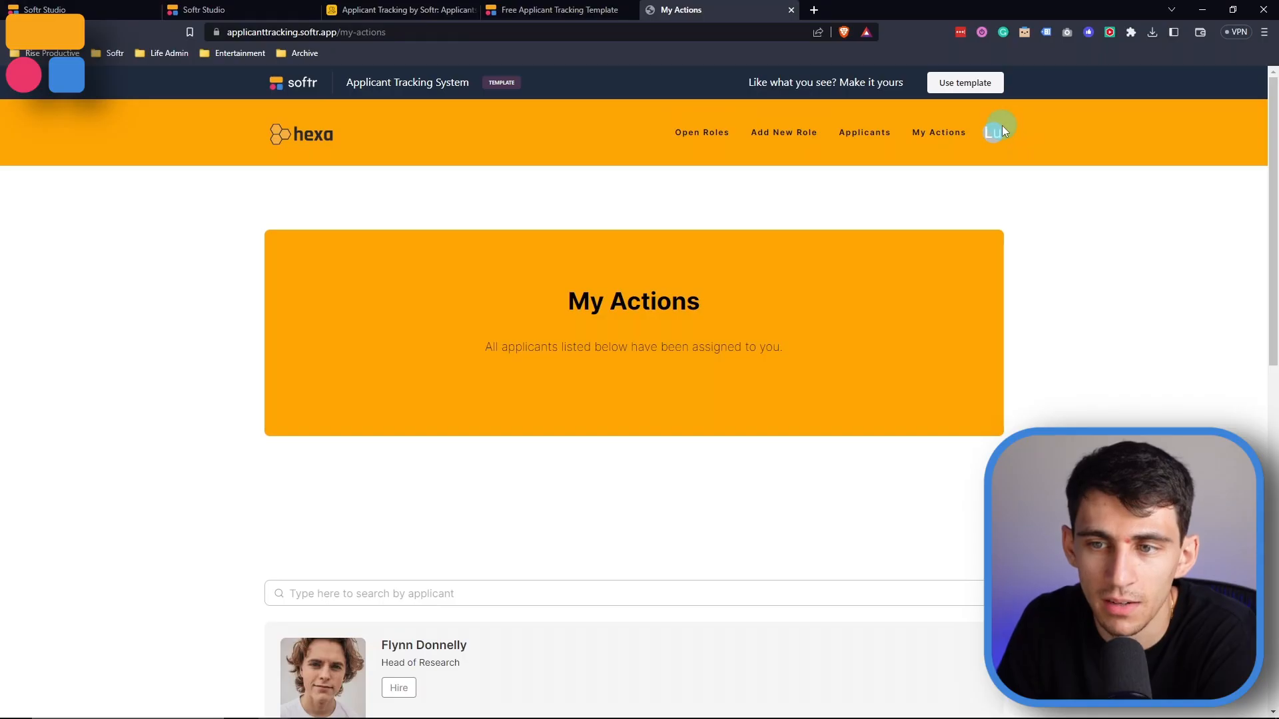
pyautogui.click(993, 132)
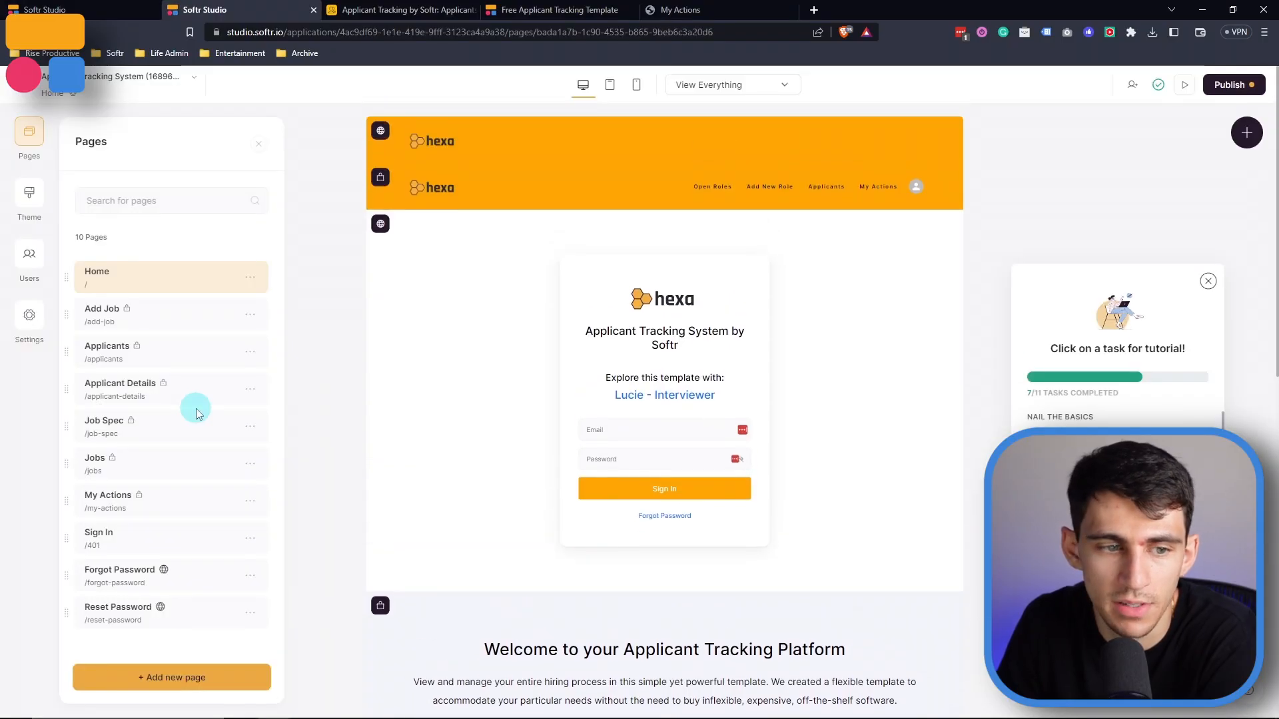
# - View the Add Job page in the Softr Studio editor and return to the Home page's welcome section
pyautogui.click(161, 315)
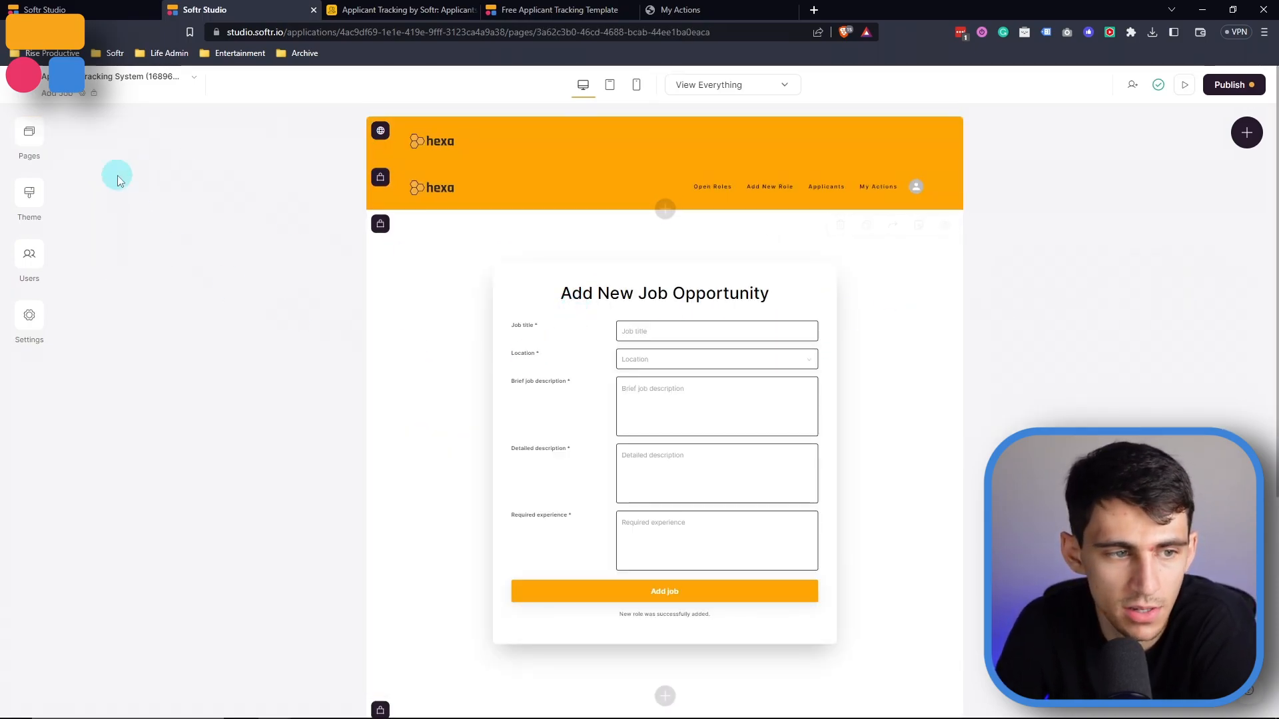
pyautogui.click(19, 136)
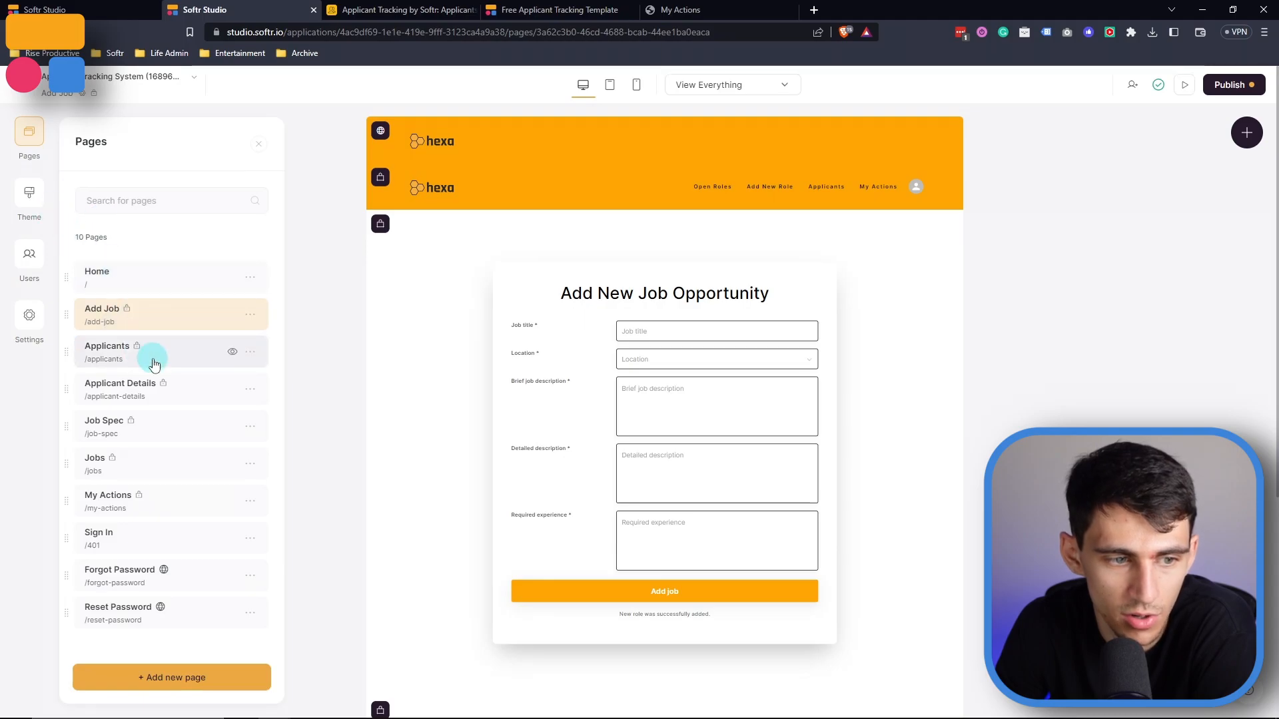
pyautogui.click(418, 293)
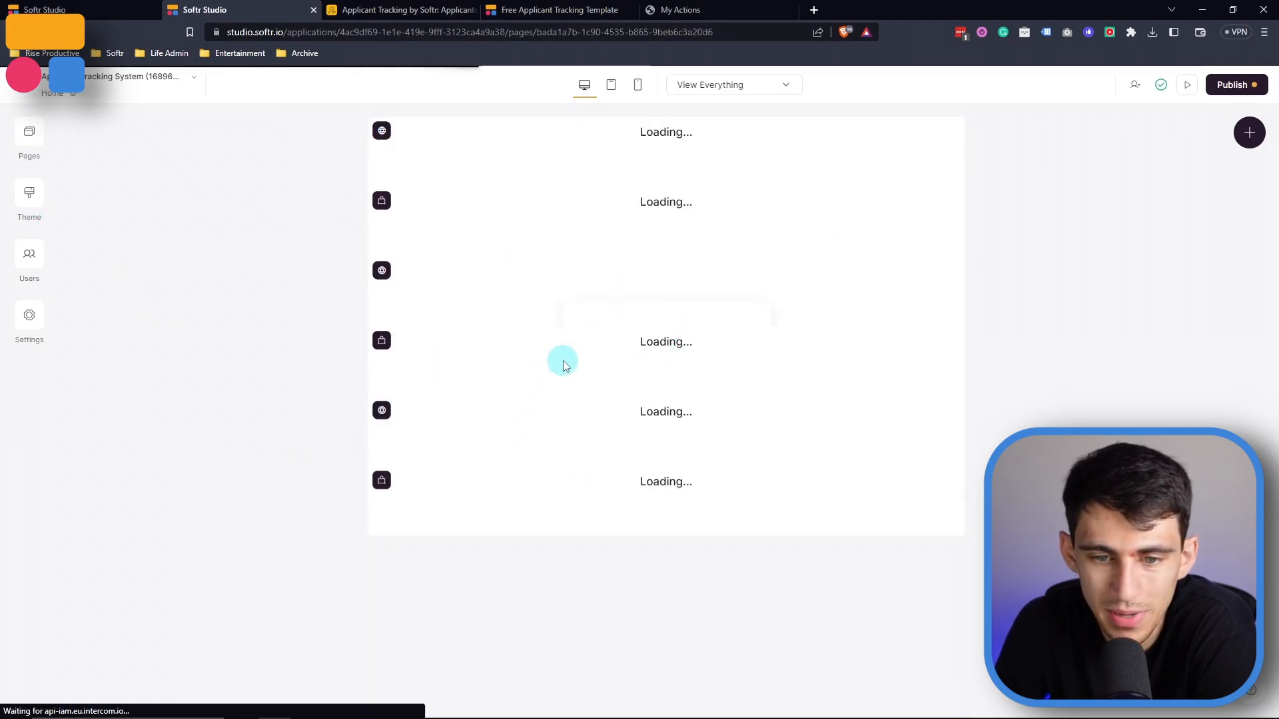
pyautogui.scroll(-6, 757, 365)
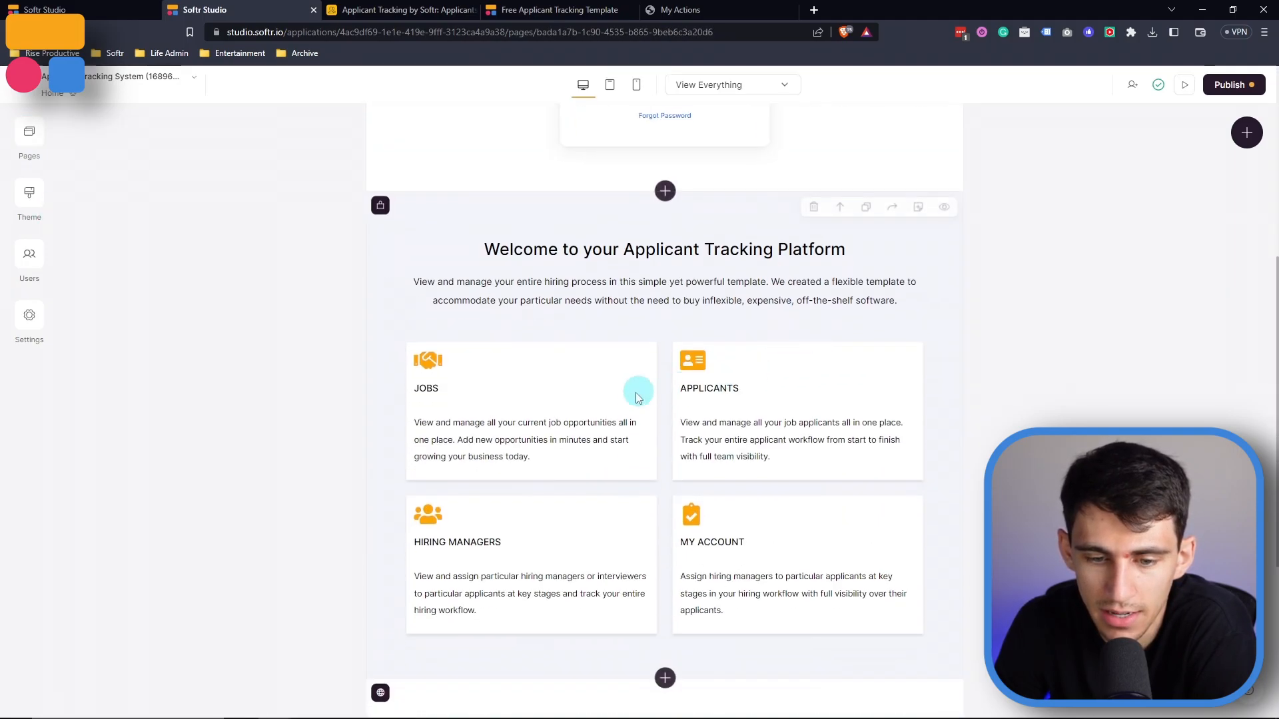
# - Browse the feature entries of the Home page's welcome grid, and try adding a fifth feature before deleting it
pyautogui.click(824, 468)
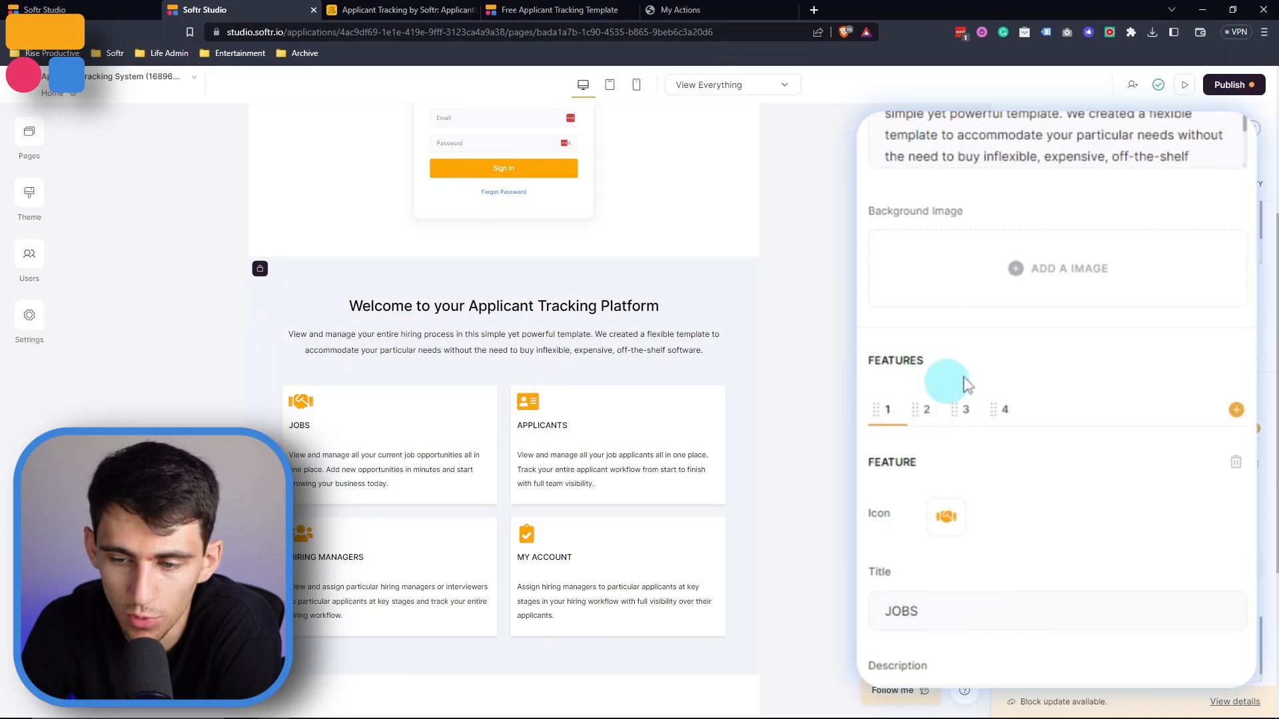
pyautogui.click(974, 404)
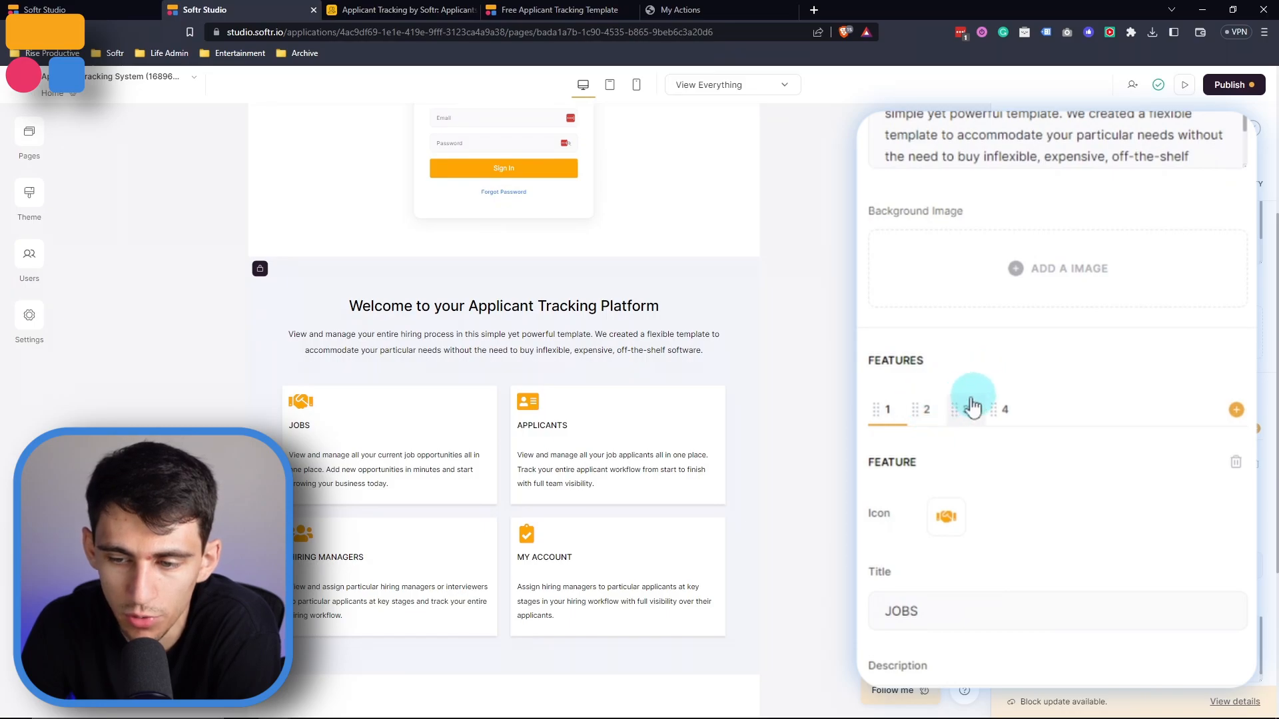
pyautogui.moveTo(974, 404); pyautogui.dragTo(922, 406)
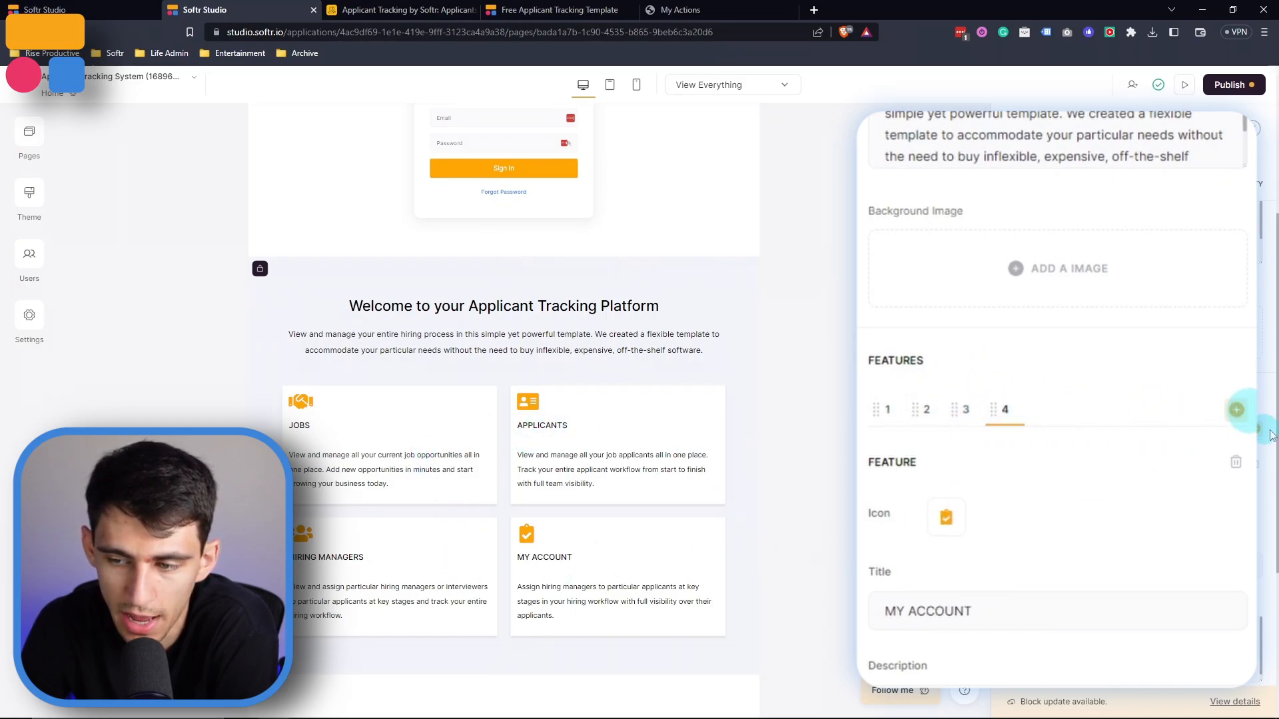
pyautogui.click(1236, 410)
pyautogui.scroll(-3, 433, 524)
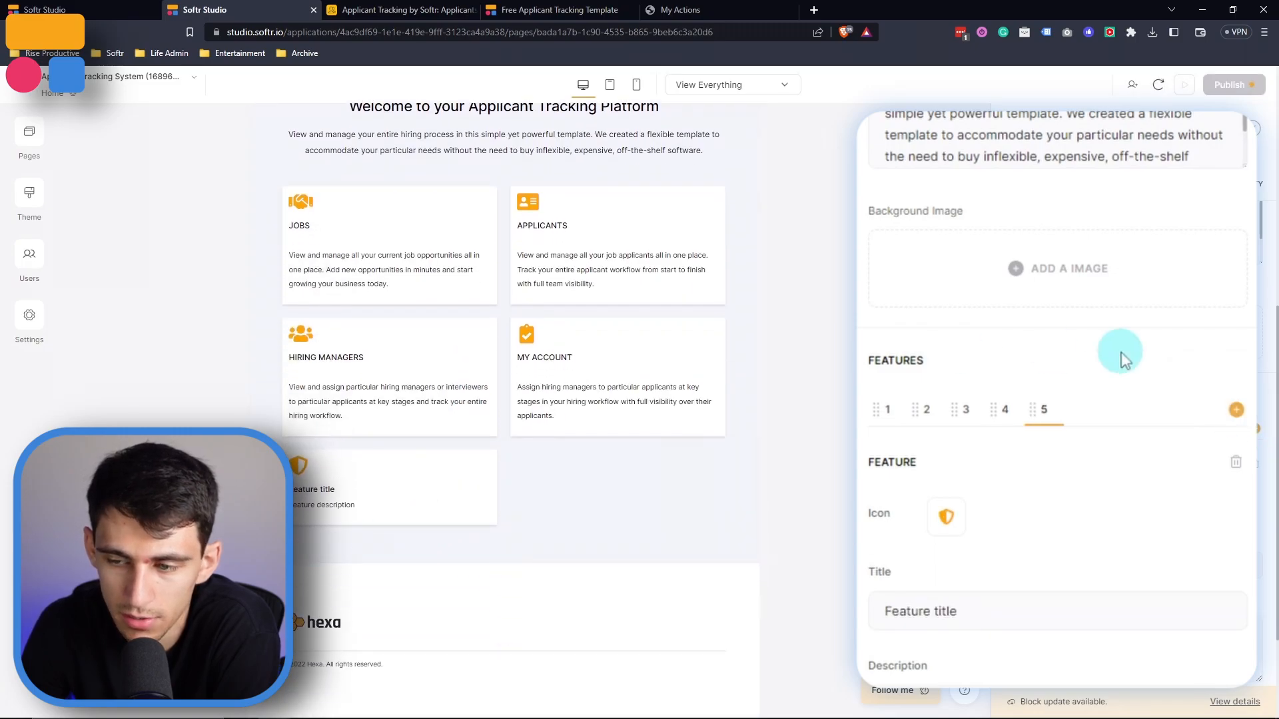
pyautogui.click(1236, 461)
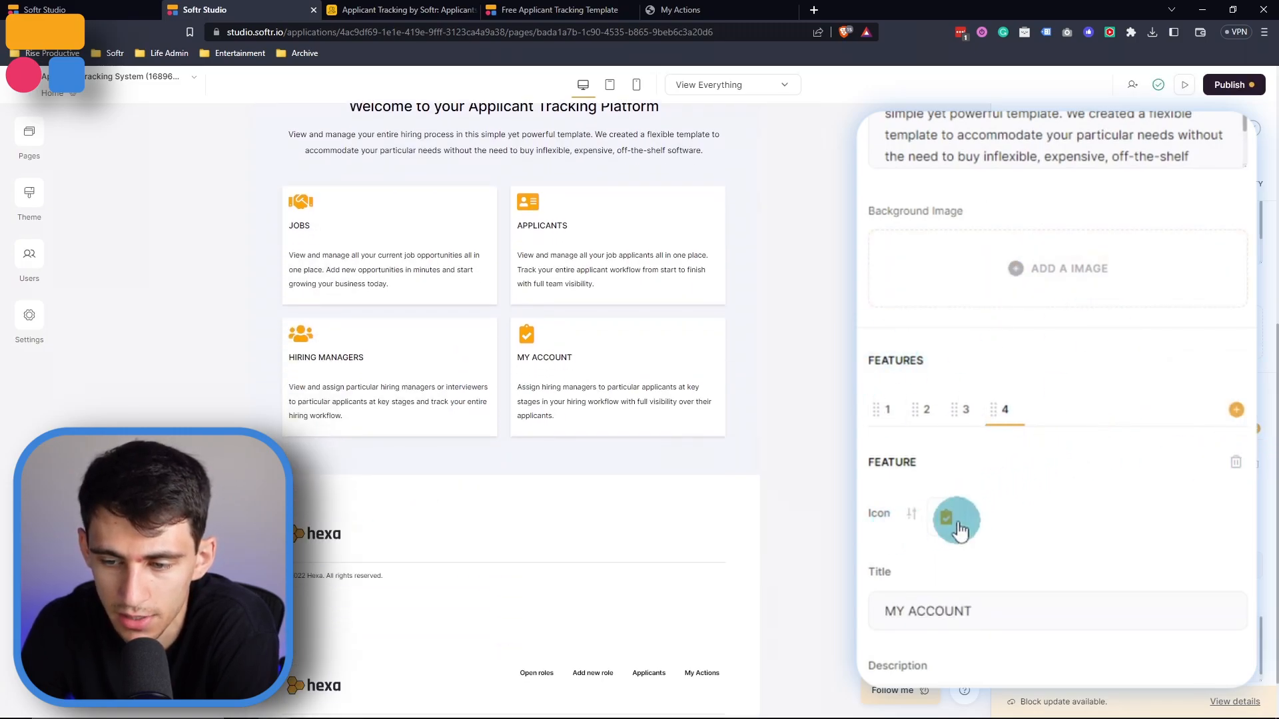
# - Inspect the My Account feature's icon choices, title, description and link settings without changing them
pyautogui.click(957, 524)
pyautogui.click(1089, 507)
pyautogui.scroll(-3, 1035, 545)
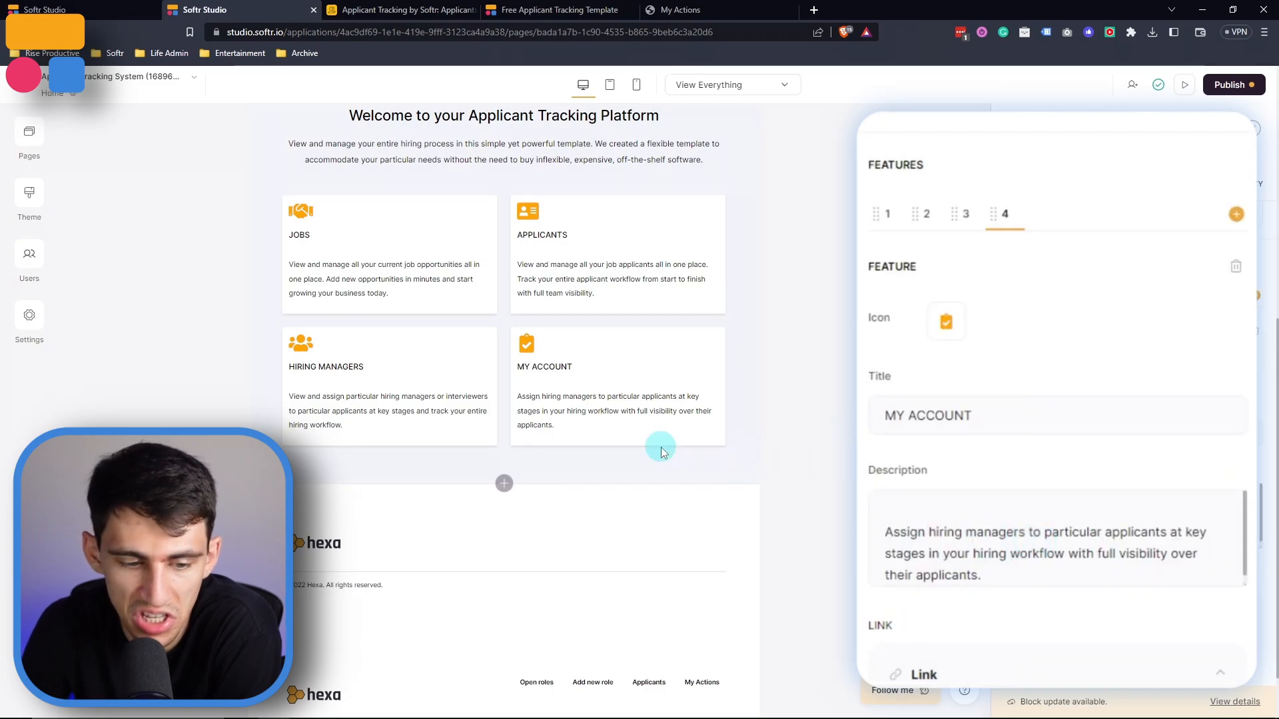
# - Go to the Add Job page and examine the job form's destination, data source table, fields and button settings
pyautogui.scroll(5, 739, 304)
pyautogui.click(29, 136)
pyautogui.click(114, 305)
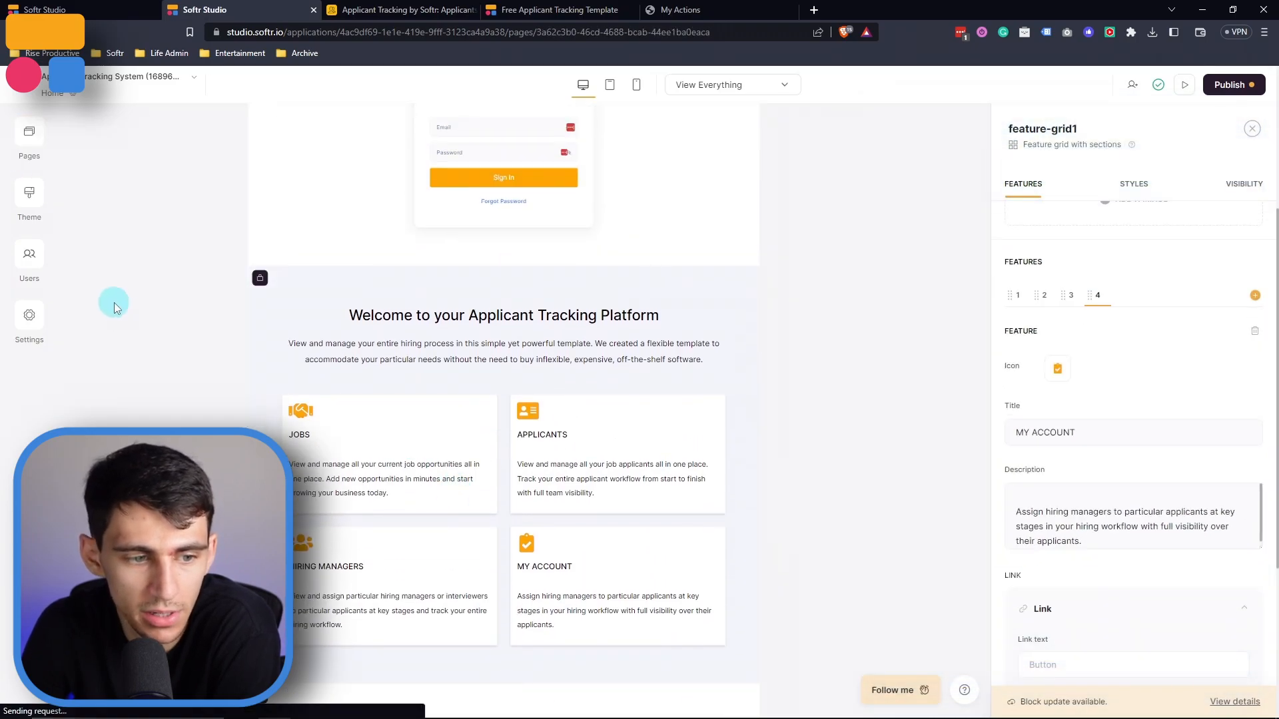
pyautogui.click(840, 213)
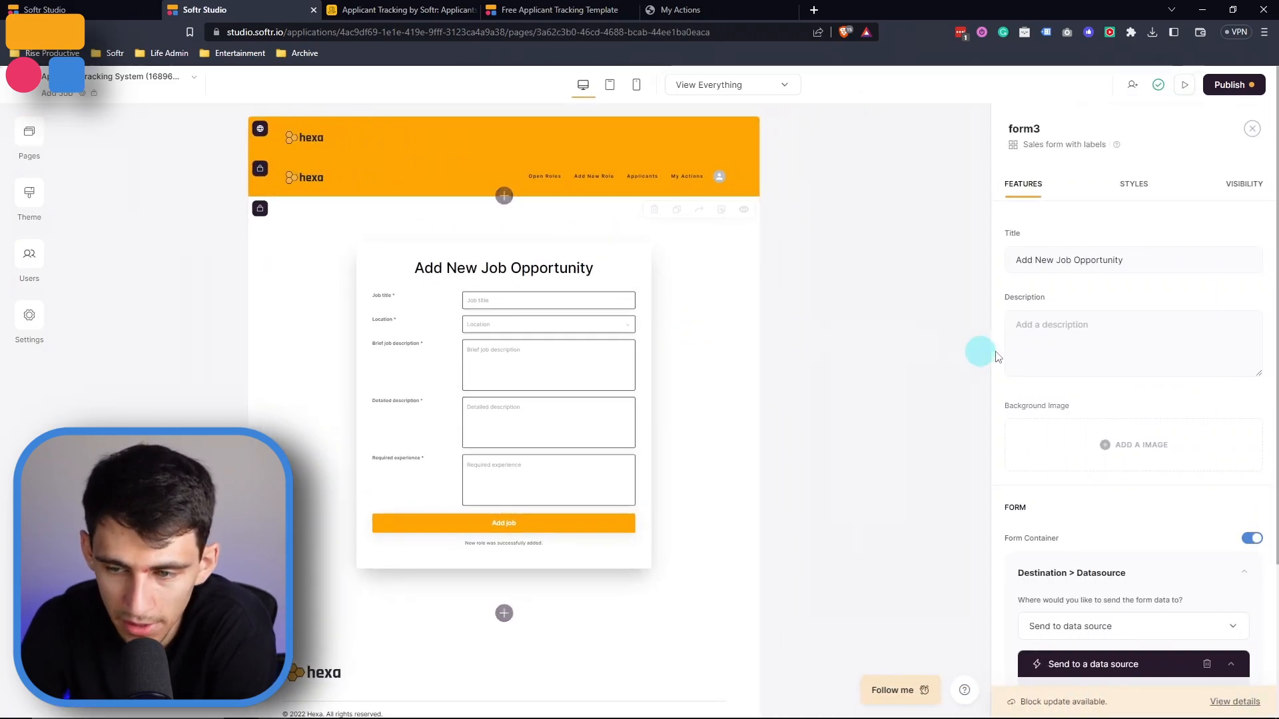
pyautogui.scroll(-4, 1116, 400)
pyautogui.scroll(1, 1121, 251)
pyautogui.scroll(-3, 1125, 313)
pyautogui.scroll(-3, 1098, 376)
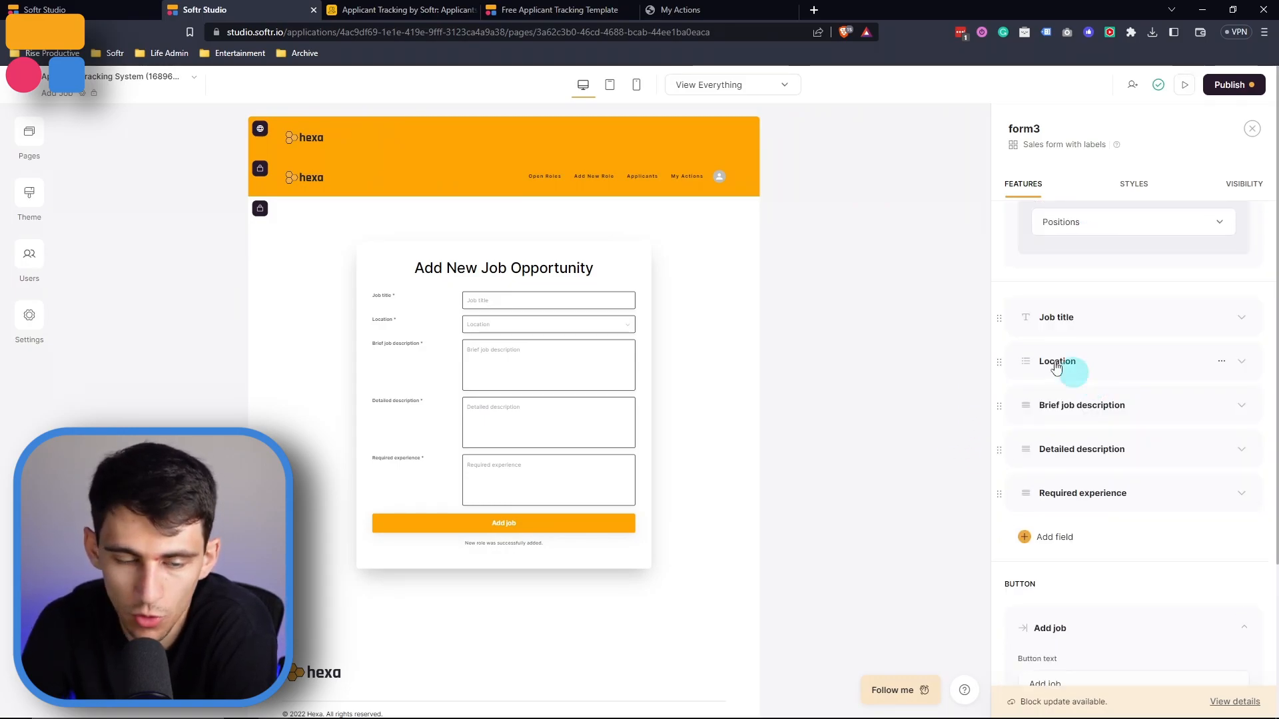
pyautogui.scroll(-1, 1066, 399)
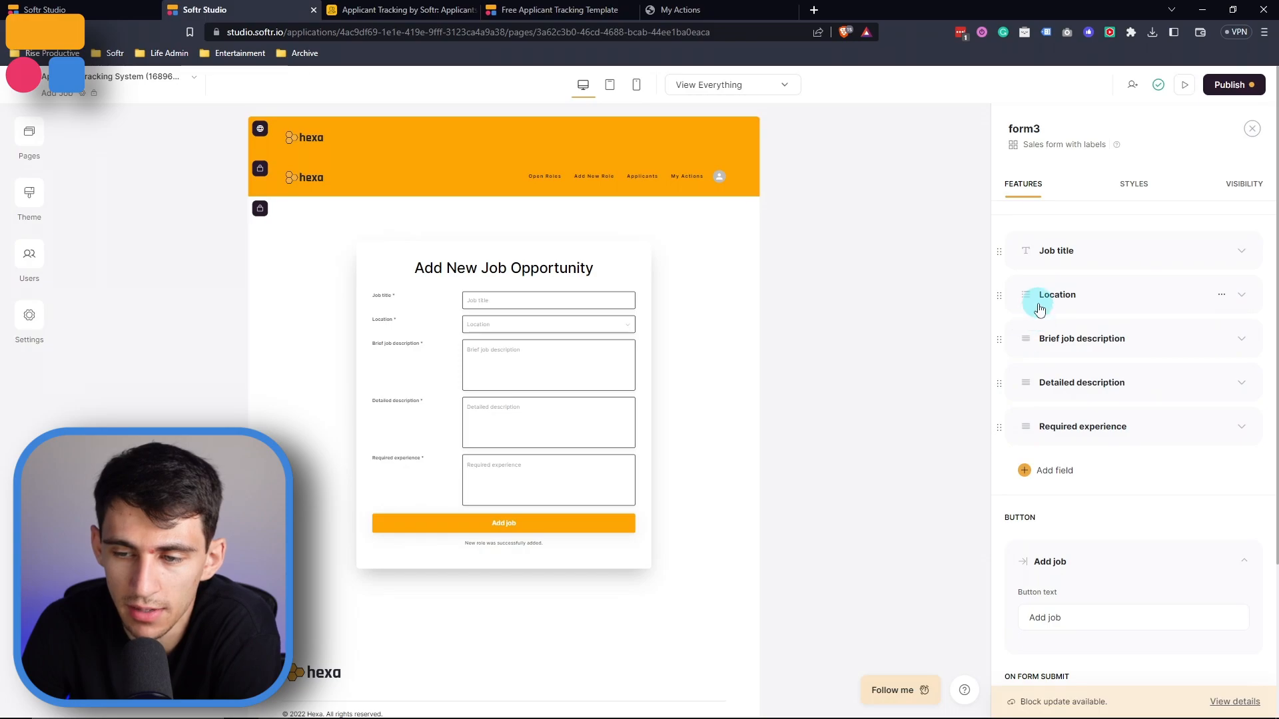
# - Add a Hidden field to the Add New Job Opportunity form and show the table fields it can map to
pyautogui.click(1055, 473)
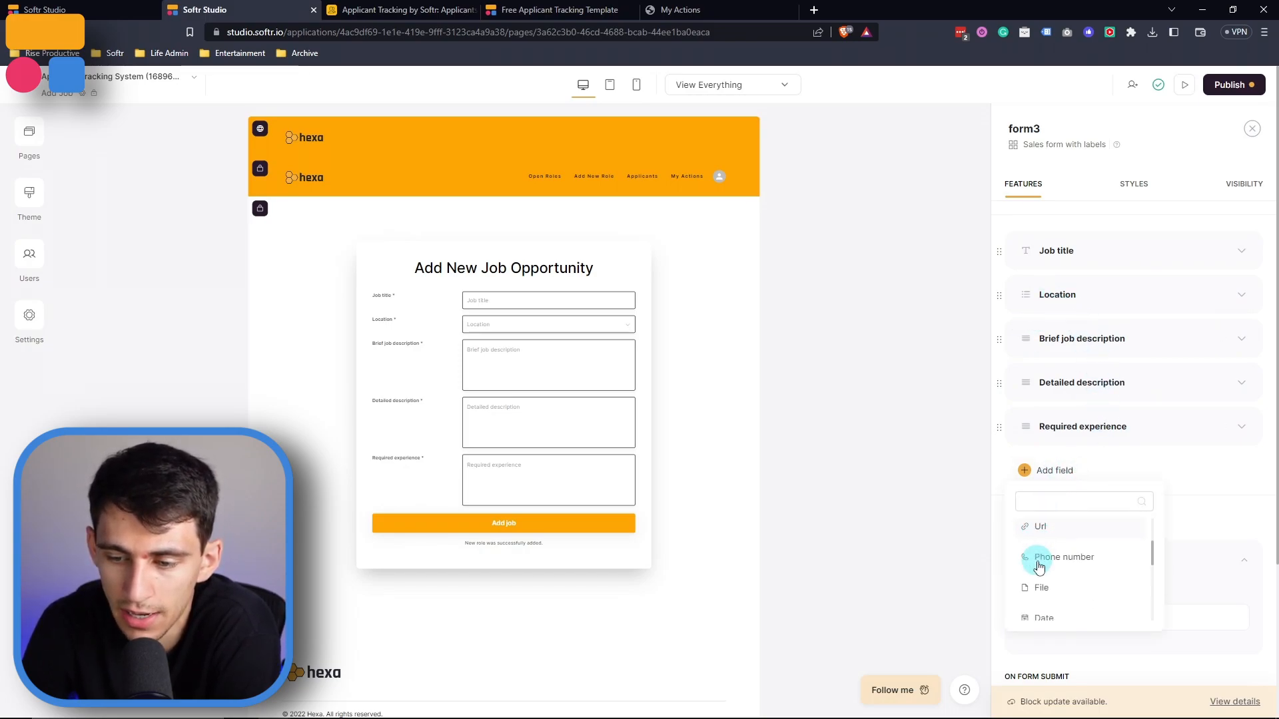
pyautogui.write('hidden')
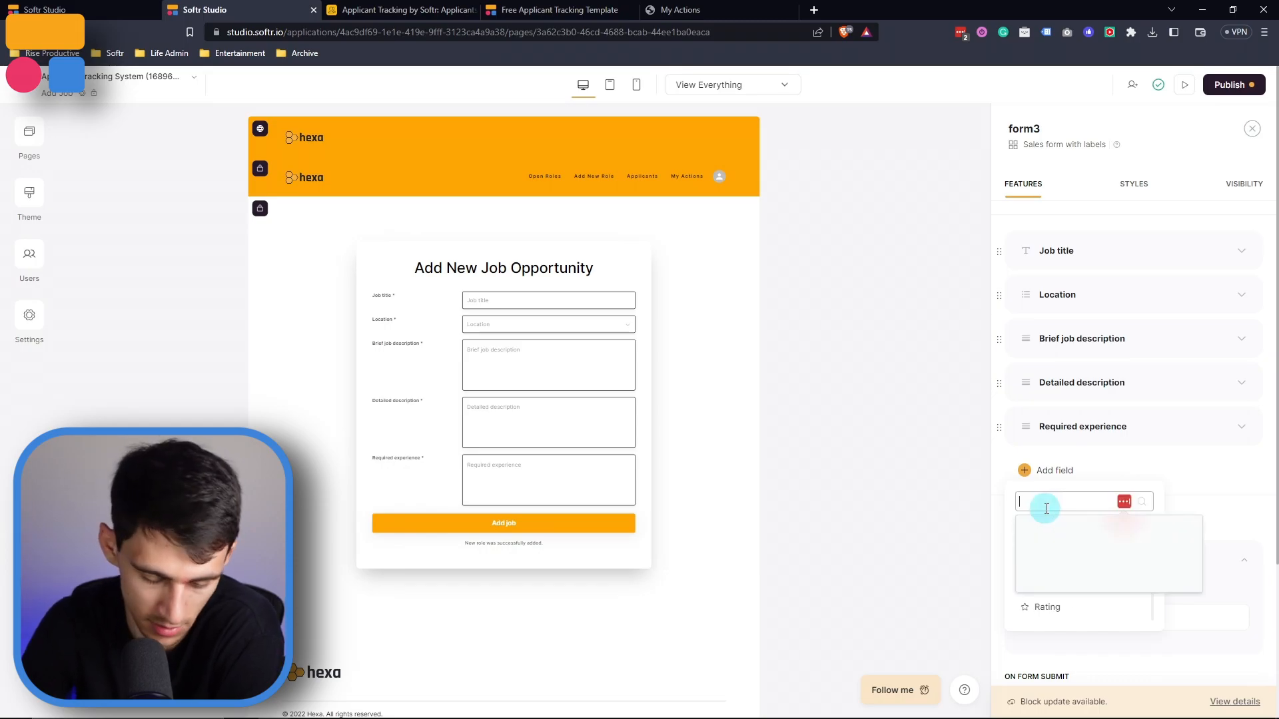
pyautogui.click(1044, 530)
pyautogui.click(1072, 581)
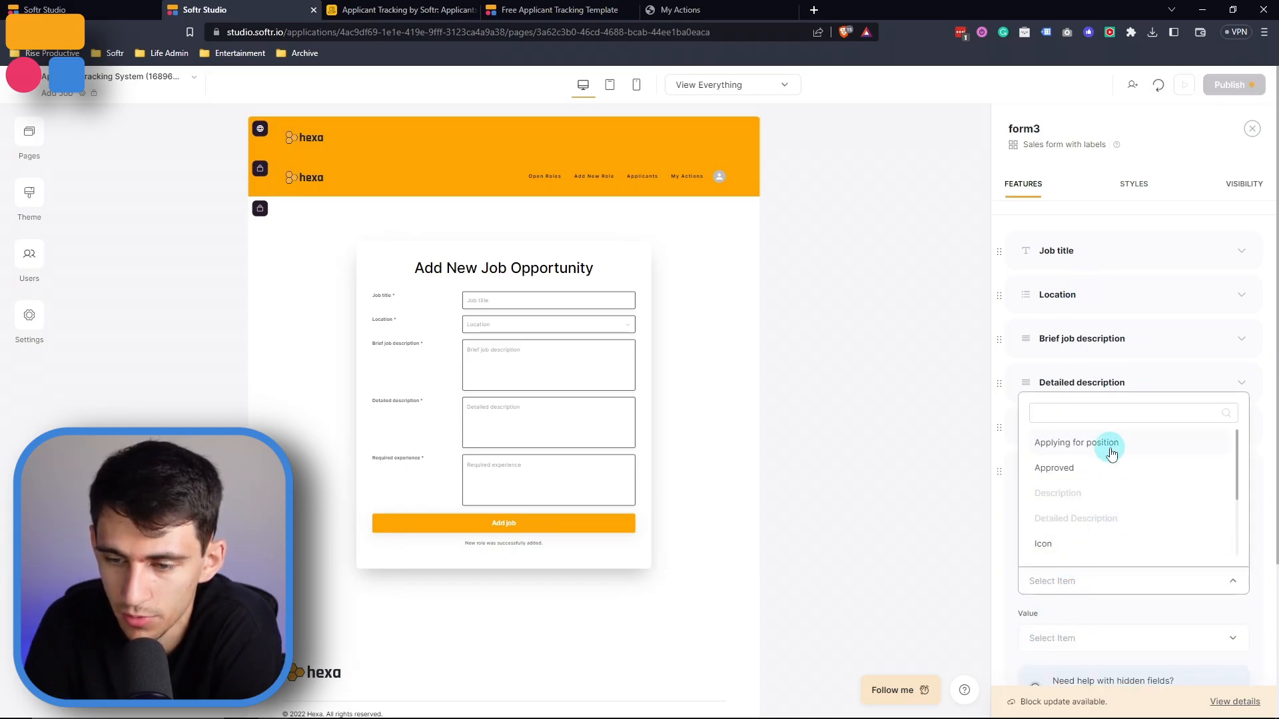
# - Switch to the Airtable base, view the Positions and Interviewers tables, and close the extensions and template suggestion panels
pyautogui.click(400, 9)
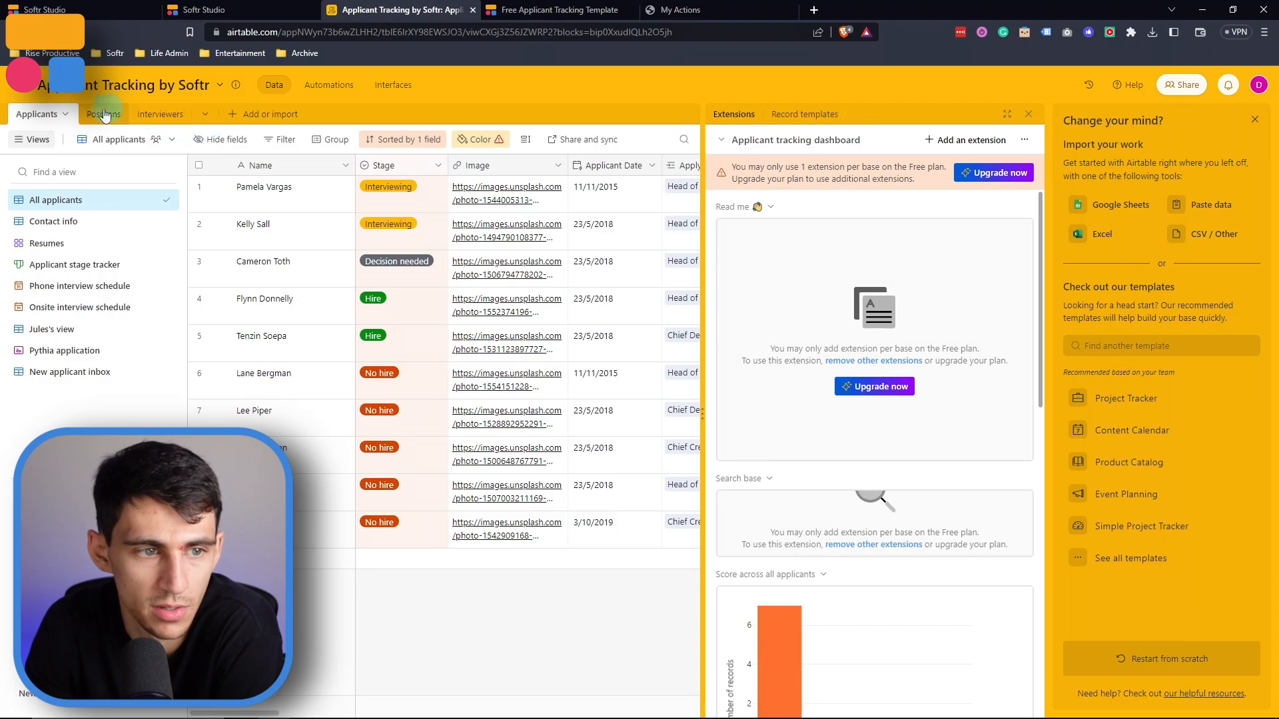
pyautogui.click(87, 114)
pyautogui.click(156, 113)
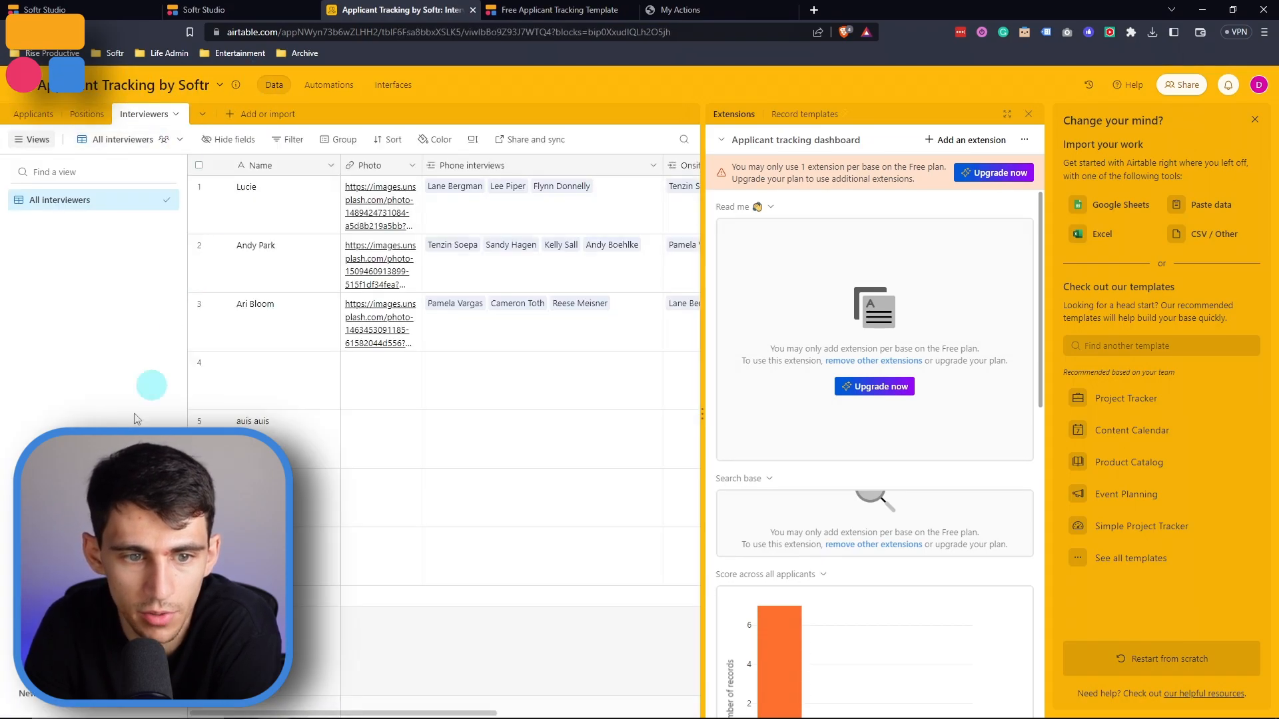
pyautogui.click(1023, 118)
pyautogui.click(1252, 121)
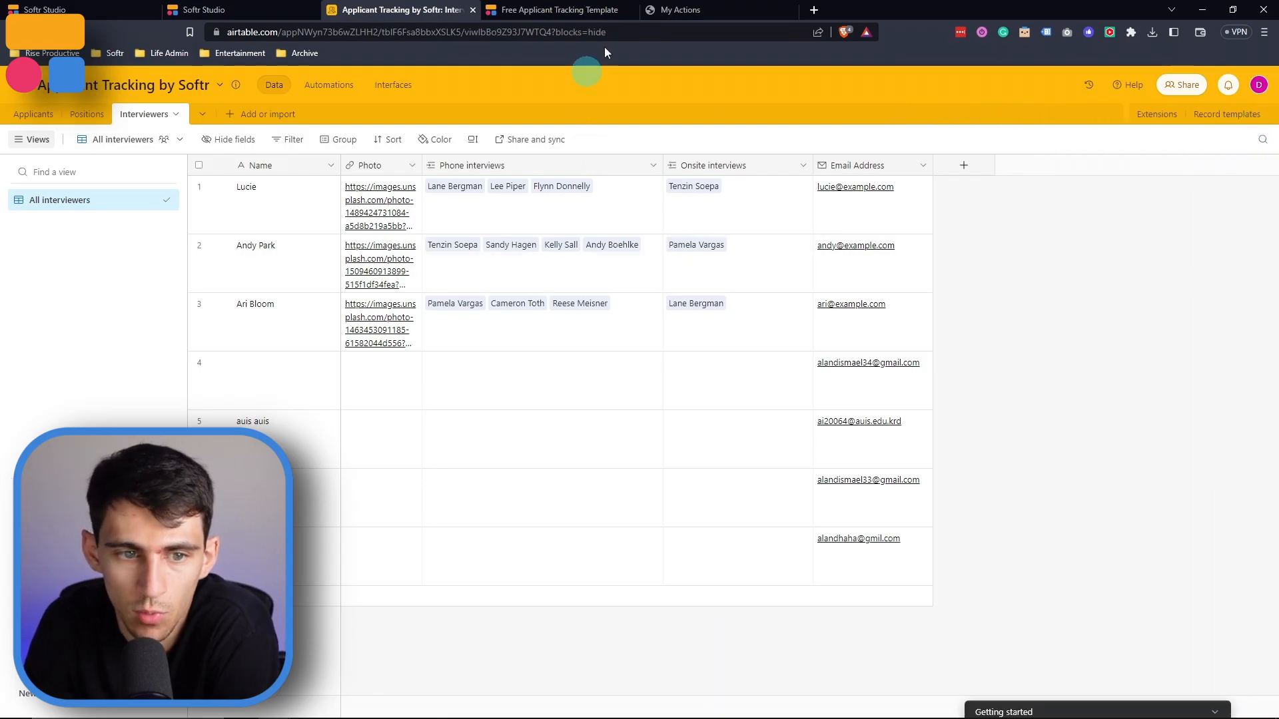
# - In the Positions table, create a field named Role Created By that links to records in the Interviewers table
pyautogui.click(74, 117)
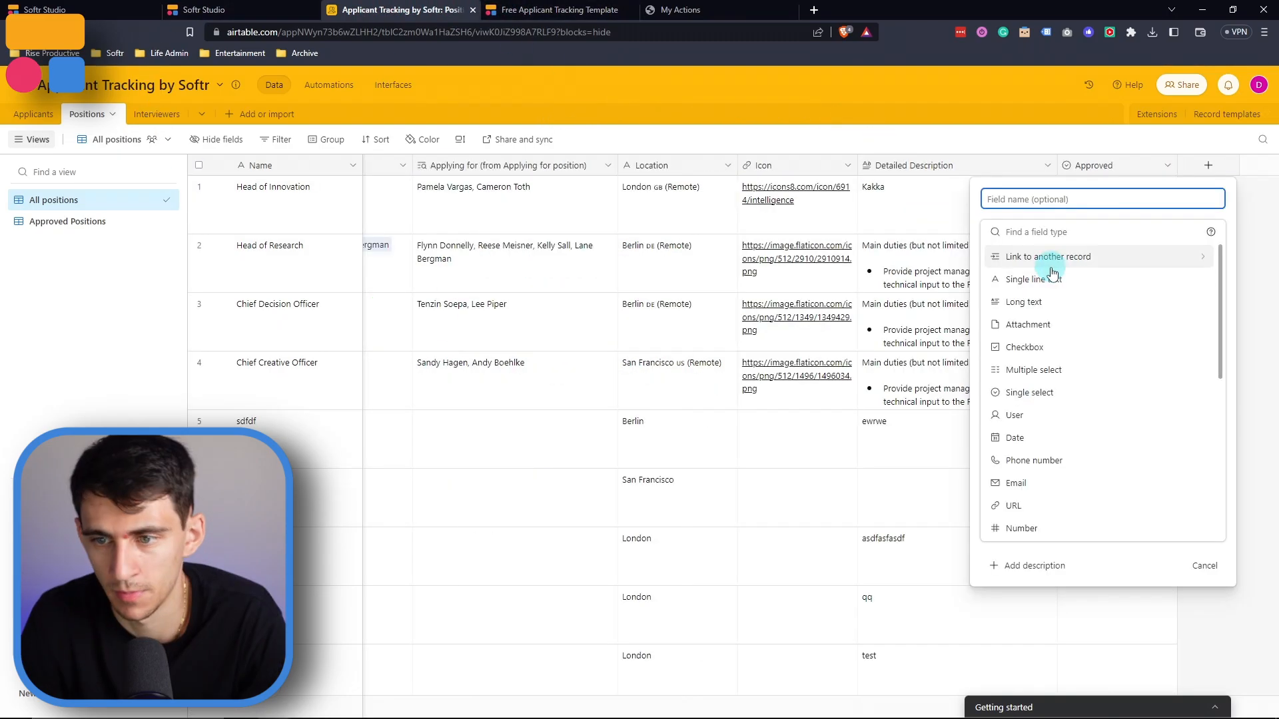
pyautogui.click(1050, 263)
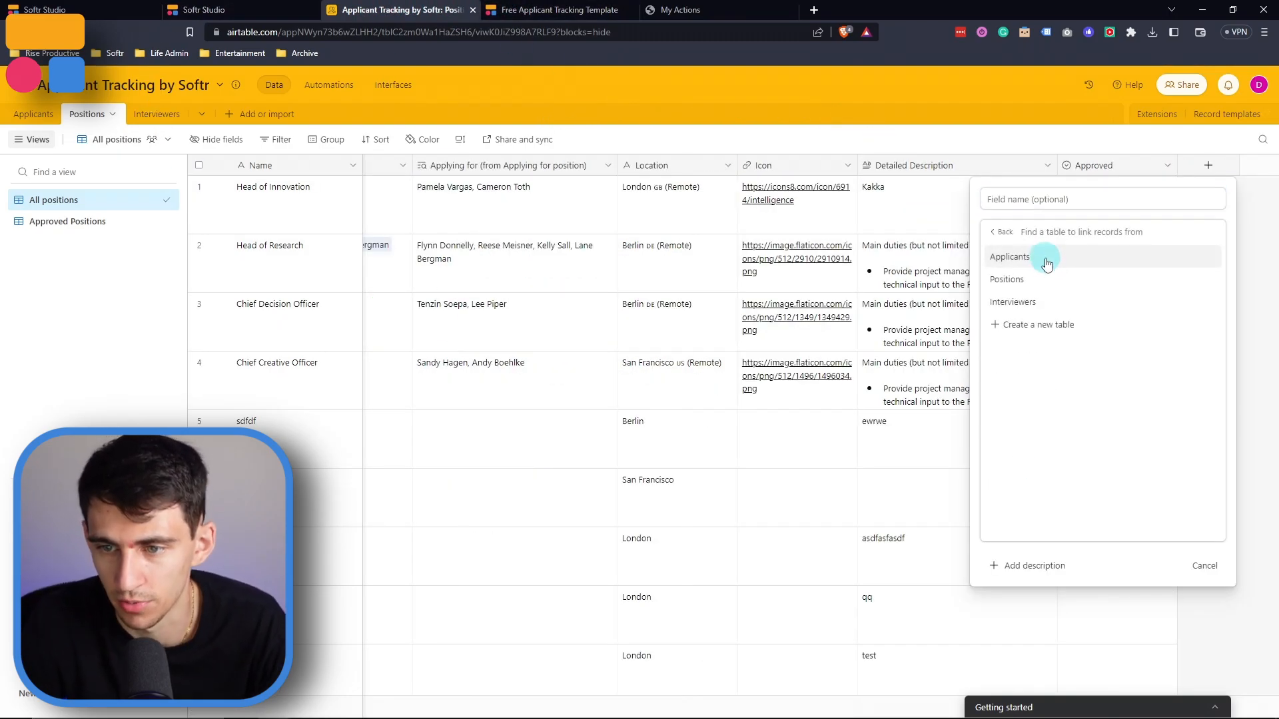
pyautogui.click(1050, 302)
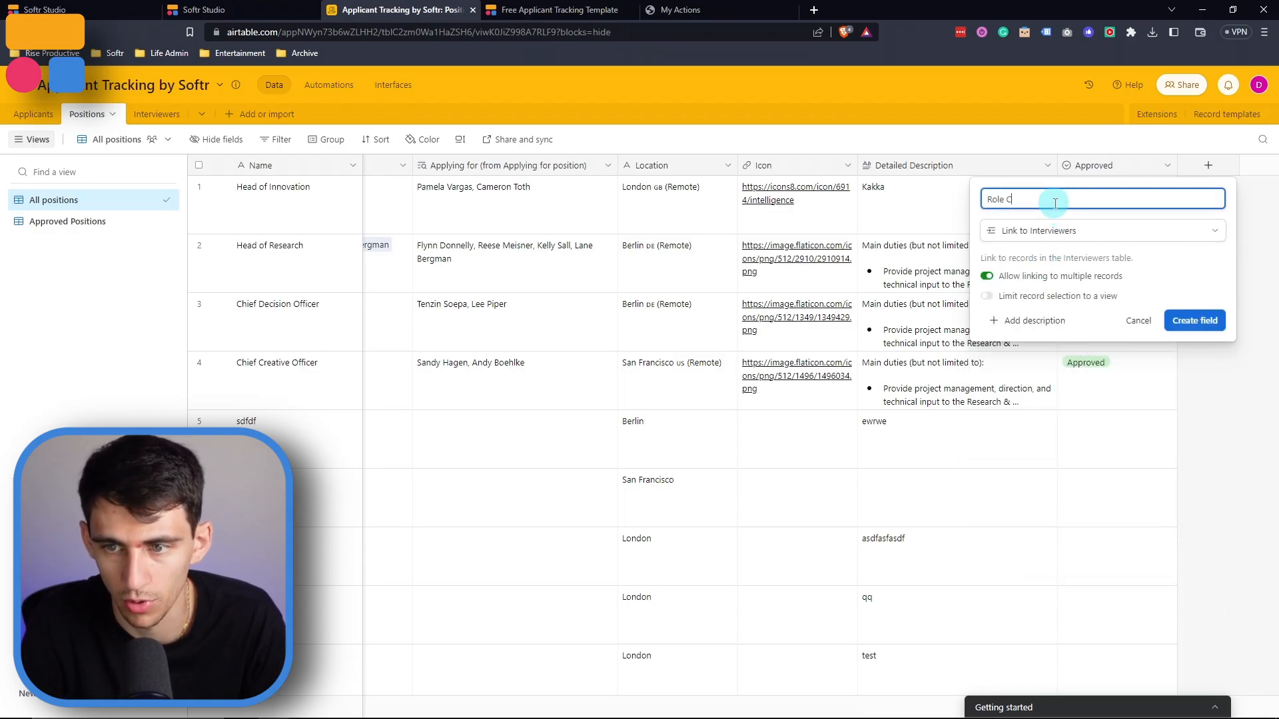
pyautogui.write('y')
pyautogui.click(1199, 320)
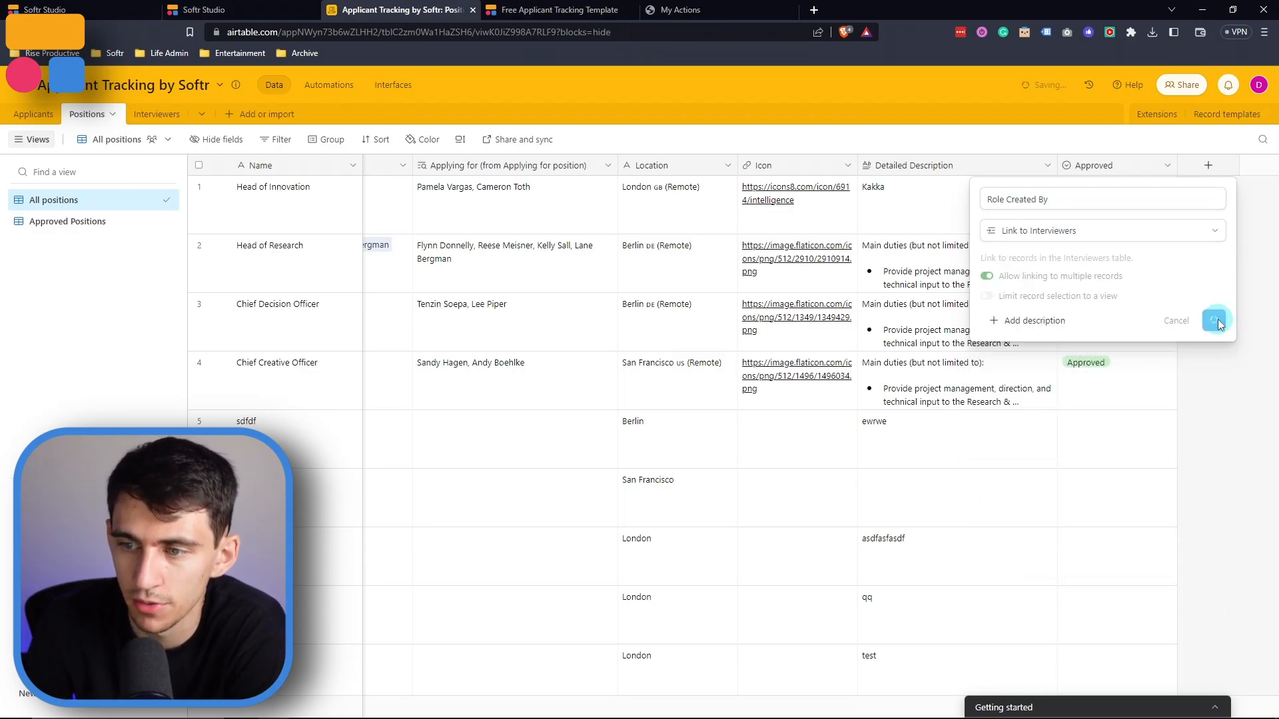
# - Refresh and return to the Softr job form, map the hidden field to Role Created By, and set its value to the logged-in user's Name
pyautogui.click(172, 9)
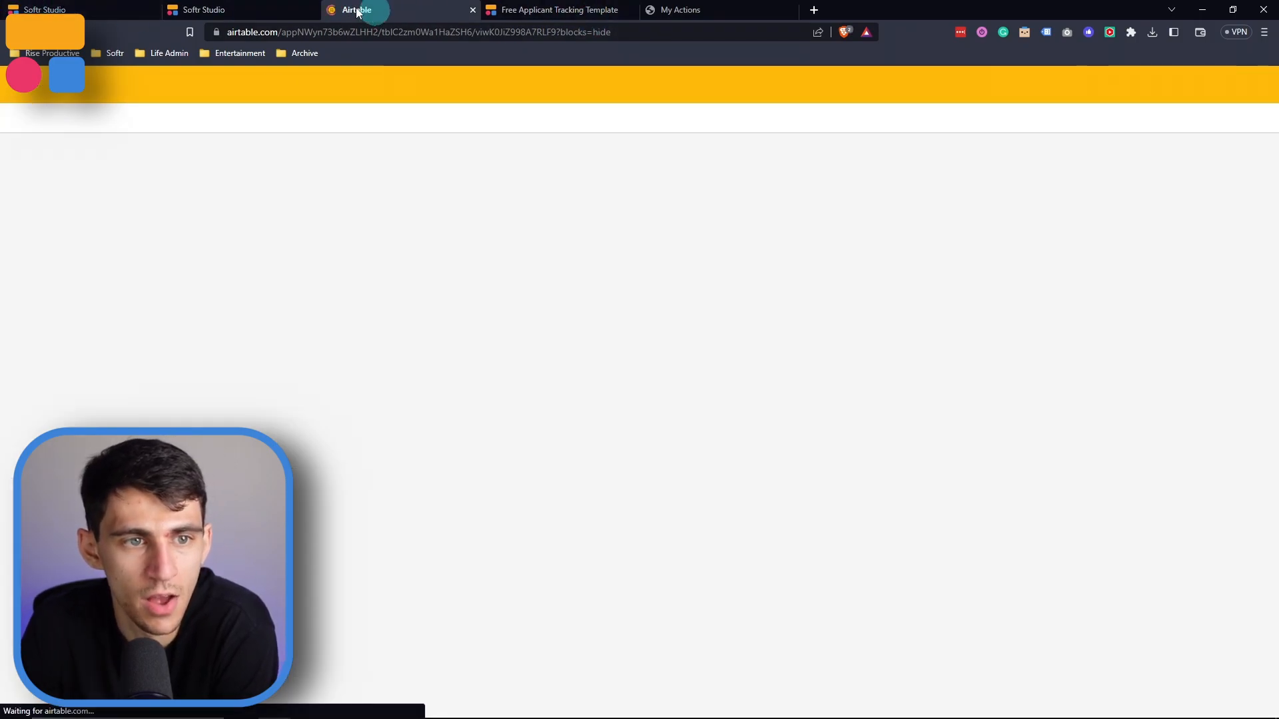
pyautogui.hotkey('ctrl', 'r')
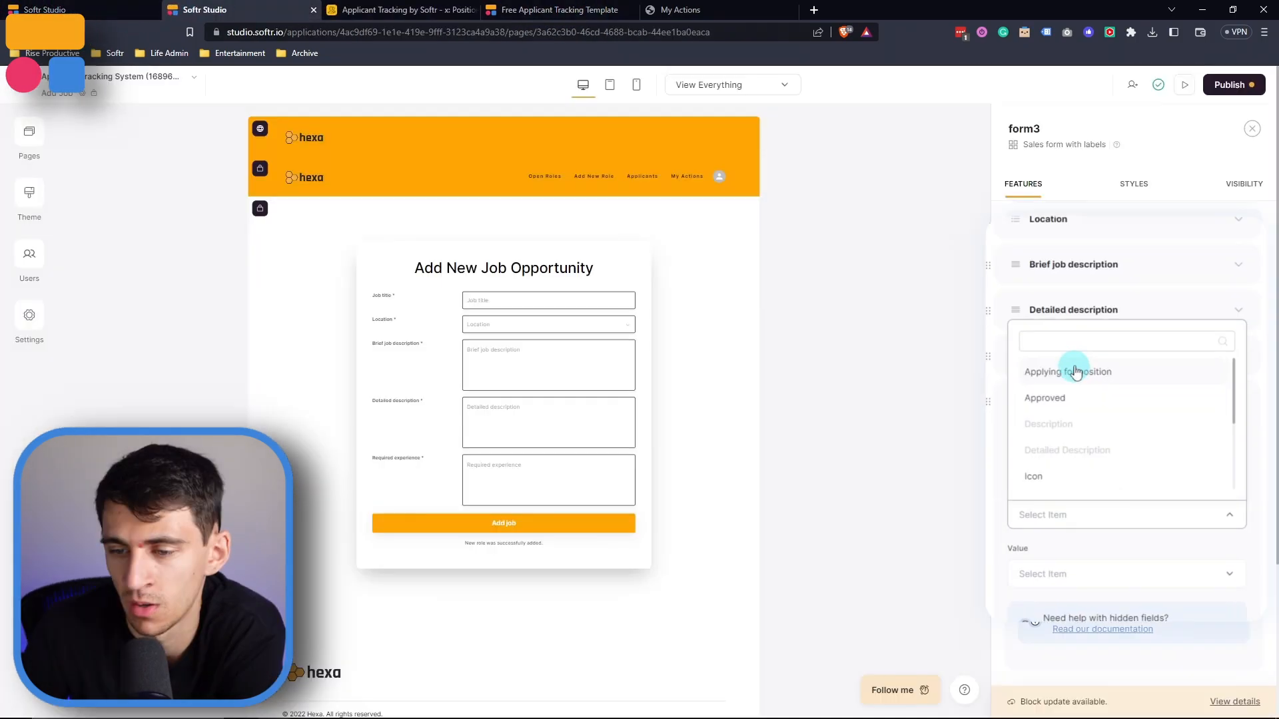
pyautogui.scroll(-3, 1132, 413)
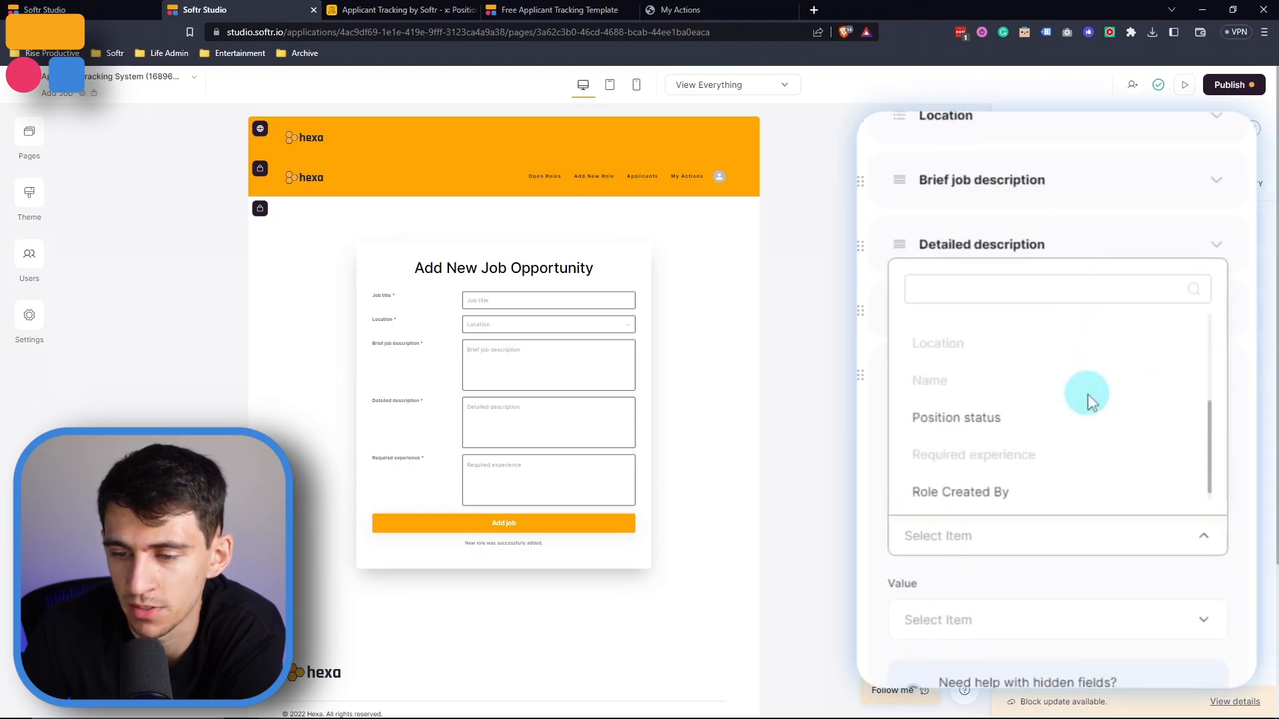
pyautogui.scroll(-1, 1041, 478)
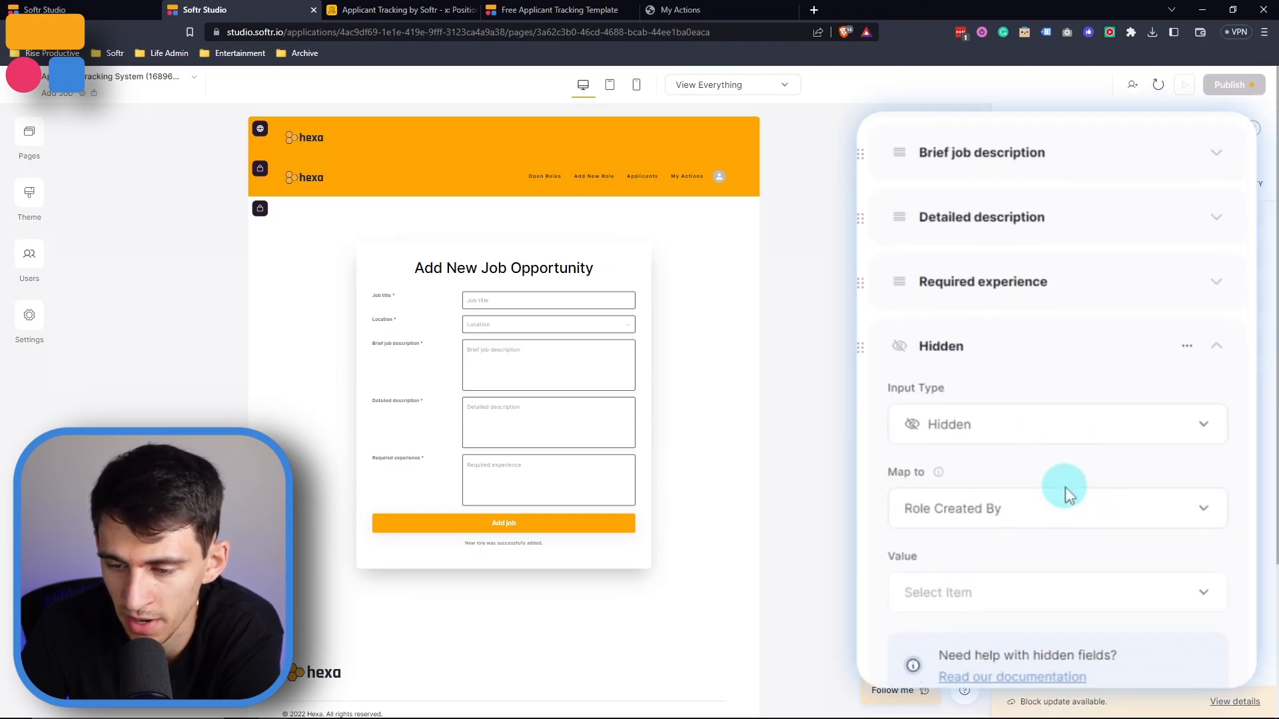
pyautogui.click(1055, 603)
pyautogui.click(965, 286)
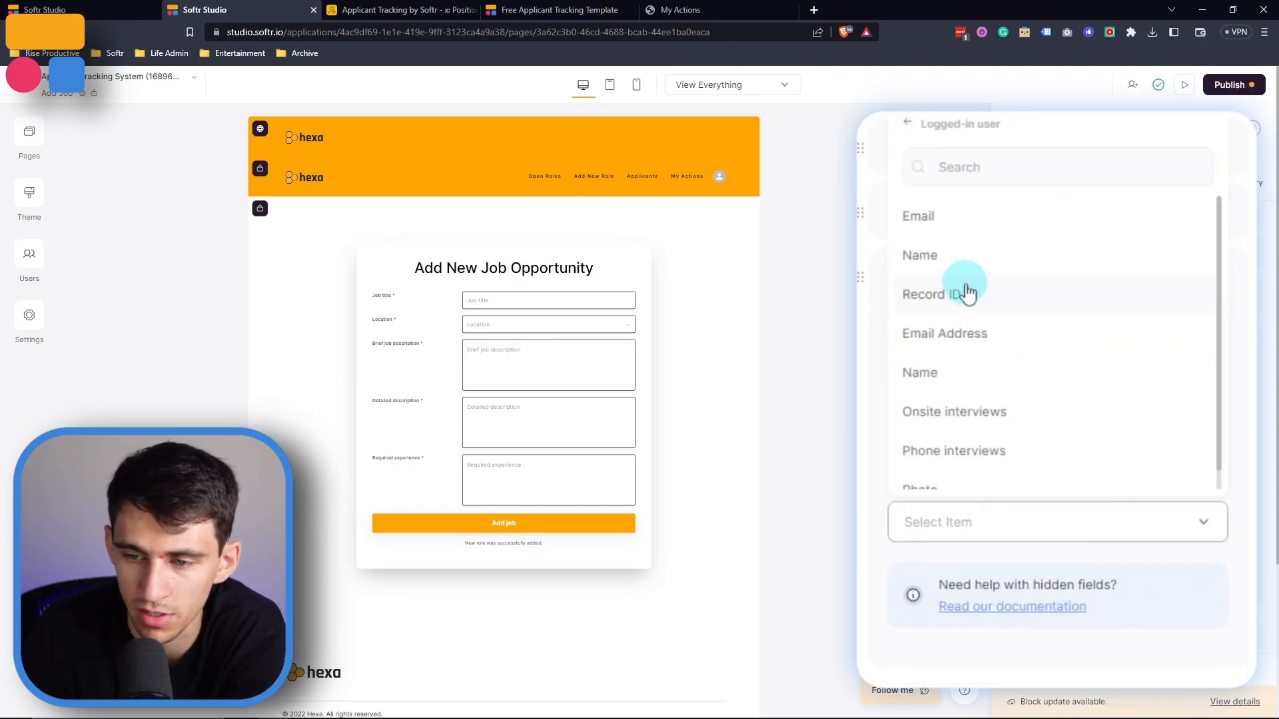
pyautogui.click(972, 373)
# - Publish the app's changes and open the live site at its Softr subdomain
pyautogui.click(1233, 84)
pyautogui.click(1139, 280)
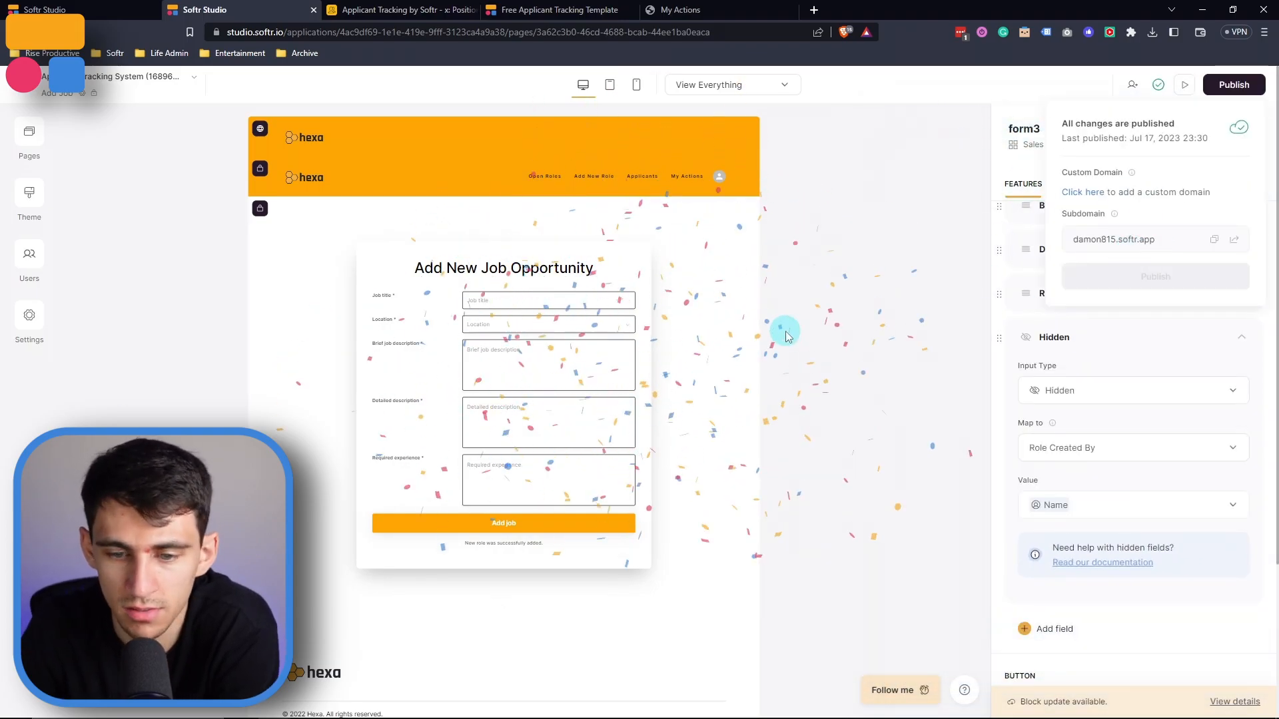
pyautogui.click(1234, 239)
pyautogui.click(613, 399)
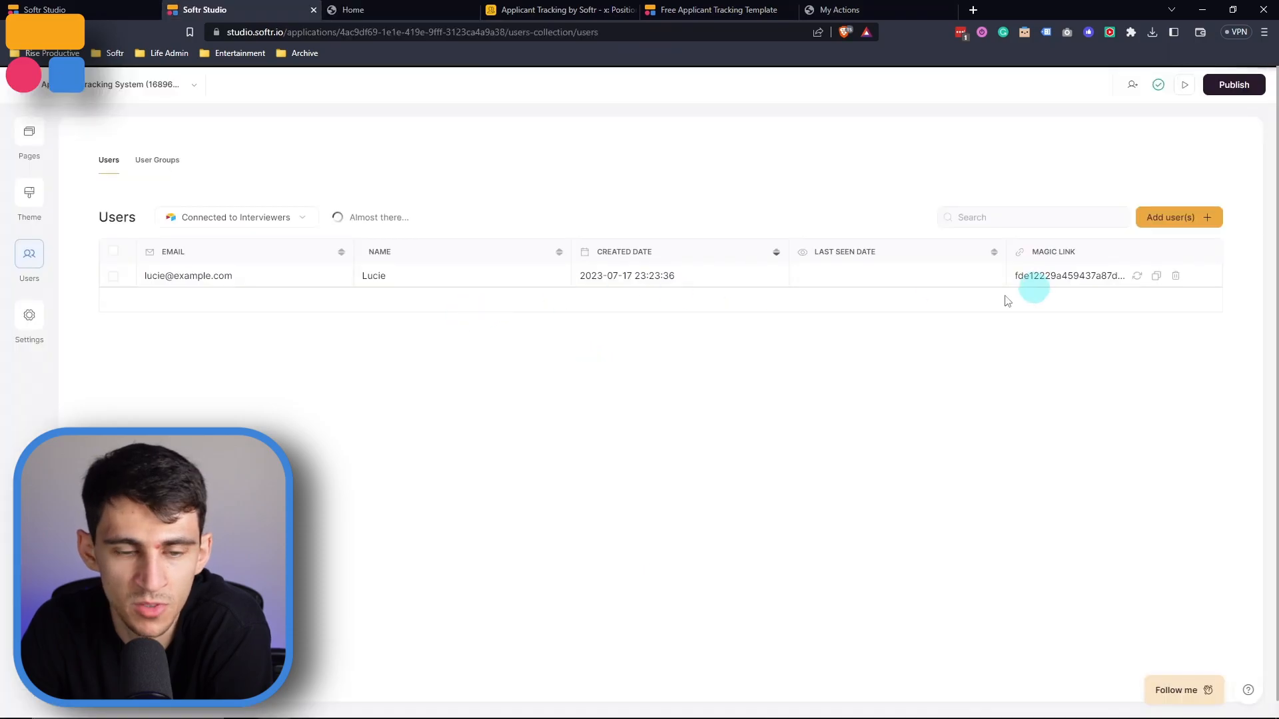
# - Add an app user with a first name and email, using Generate magic link, and finish without sending an invitation
pyautogui.click(1197, 215)
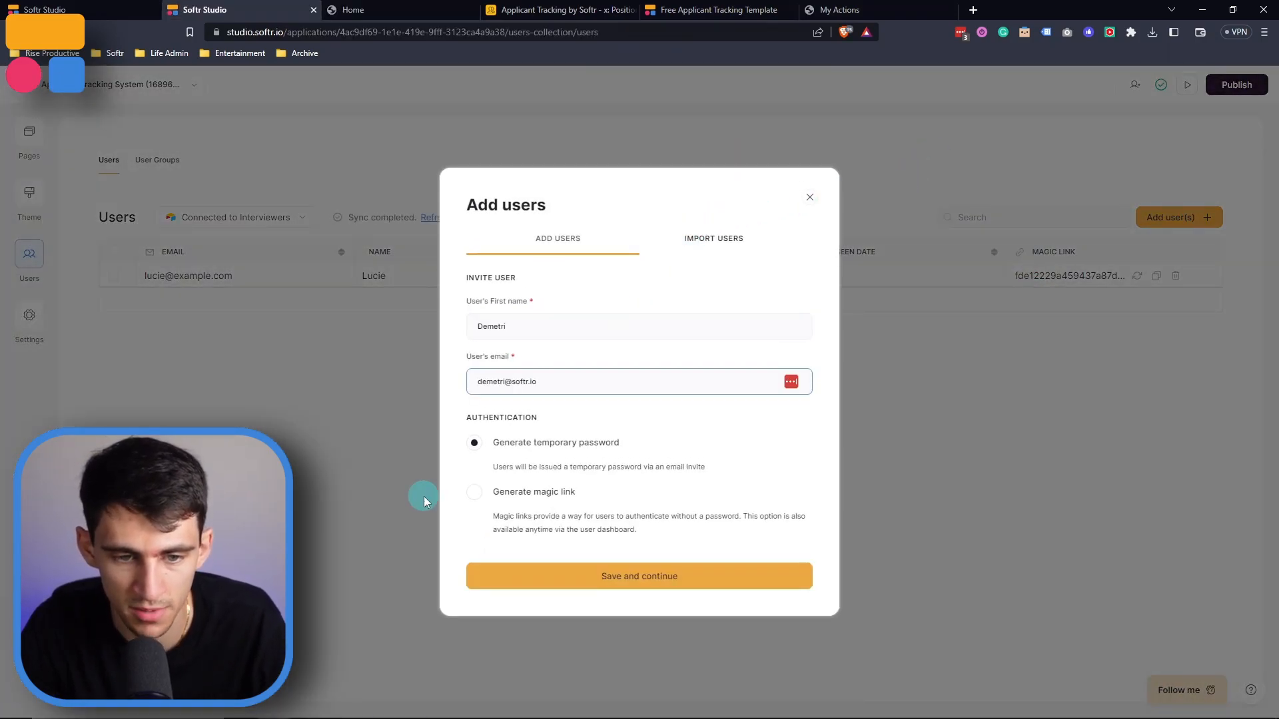
pyautogui.click(474, 492)
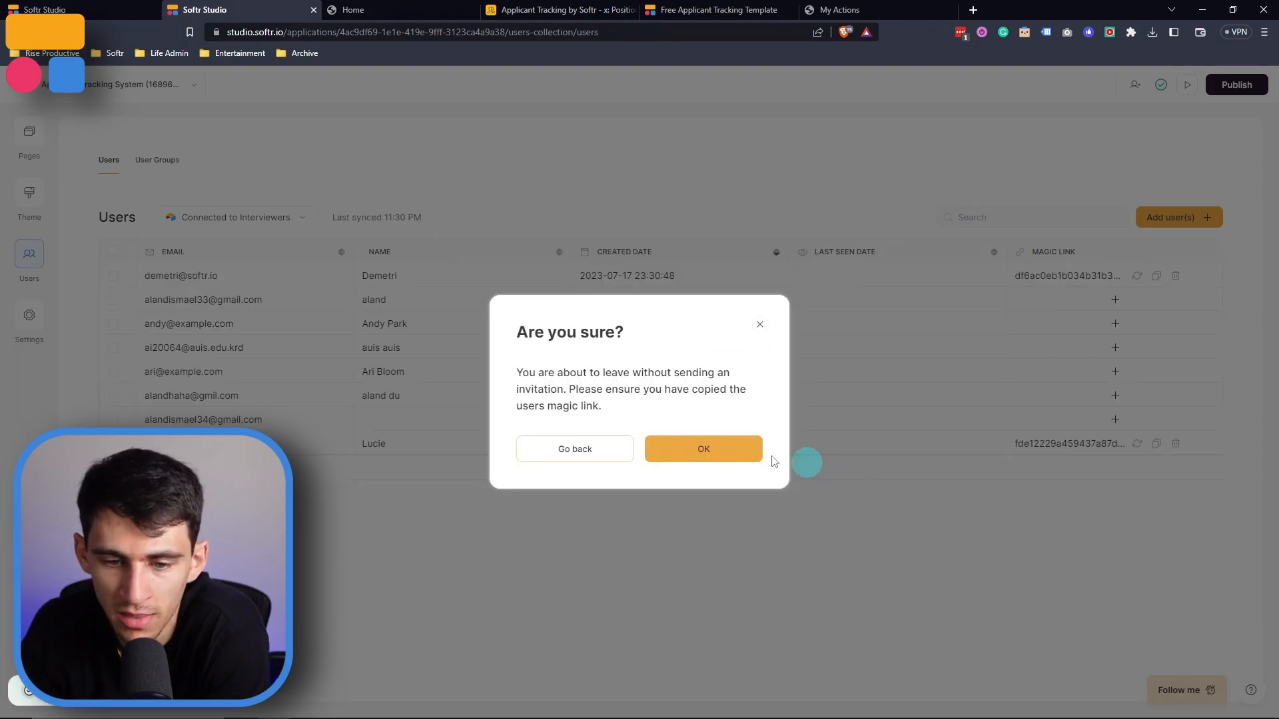
pyautogui.click(679, 454)
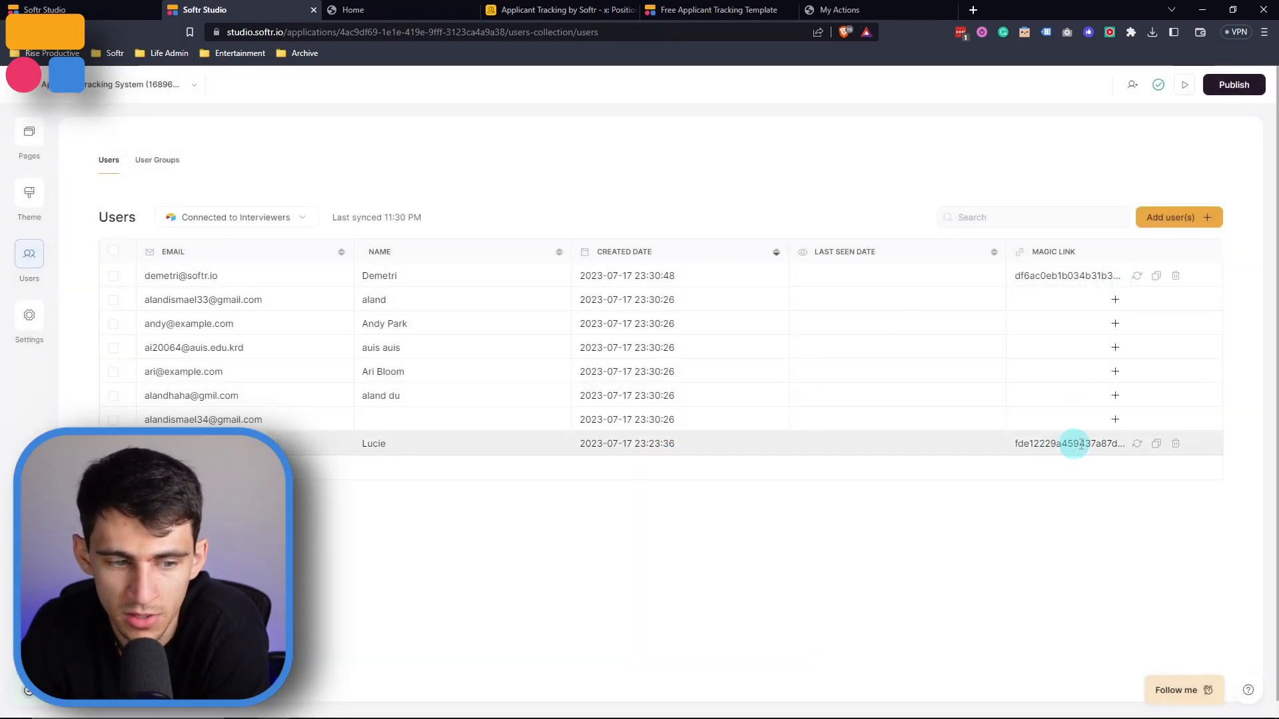
# - Sign in to the live app as the new user by pasting the magic link in a new browser tab
pyautogui.hotkey('ctrl', 't')
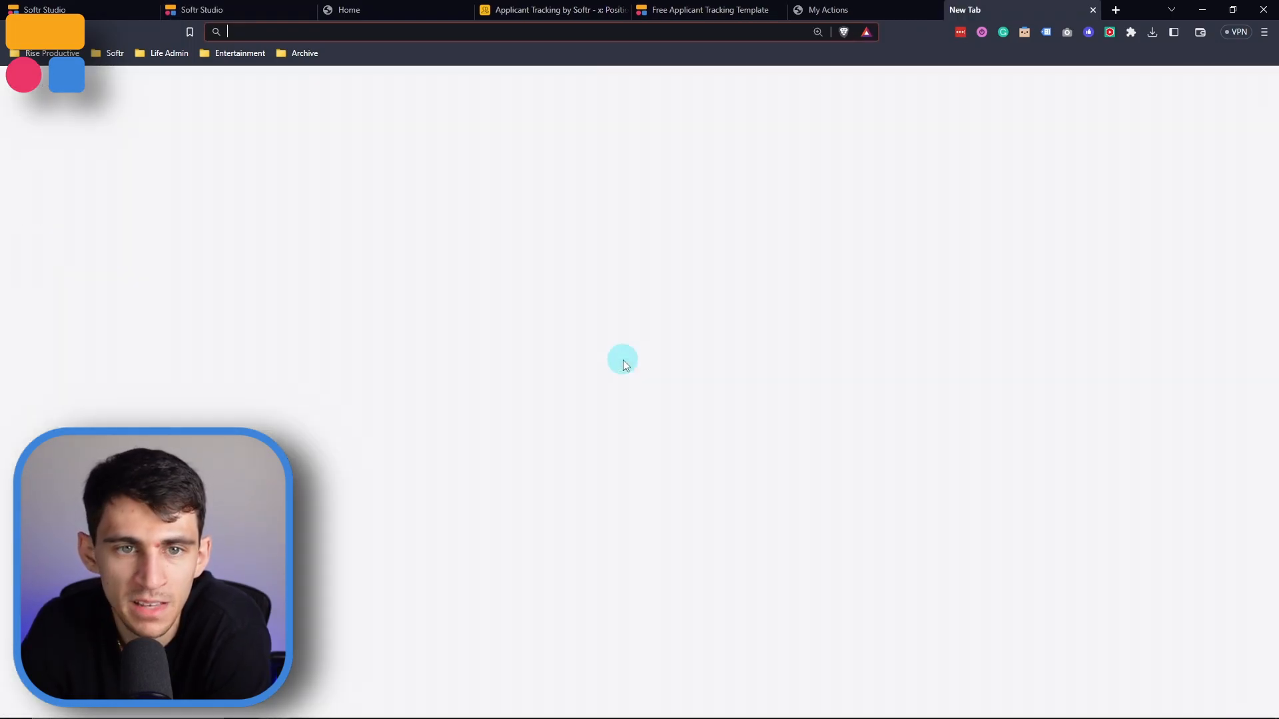
pyautogui.hotkey('ctrl', 'v')
pyautogui.press('Return')
pyautogui.press('Return')
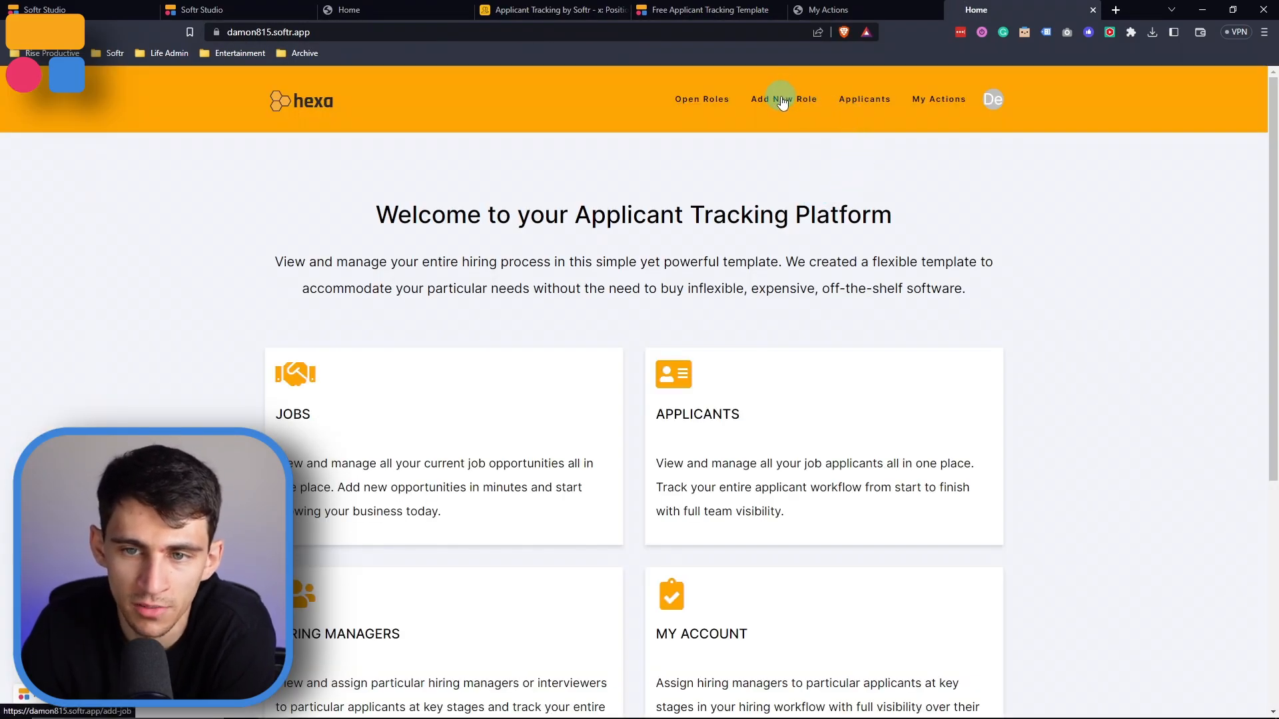
# - Open the Add New Role form and enter Video Guy as the job title with San Francisco as the location
pyautogui.click(782, 99)
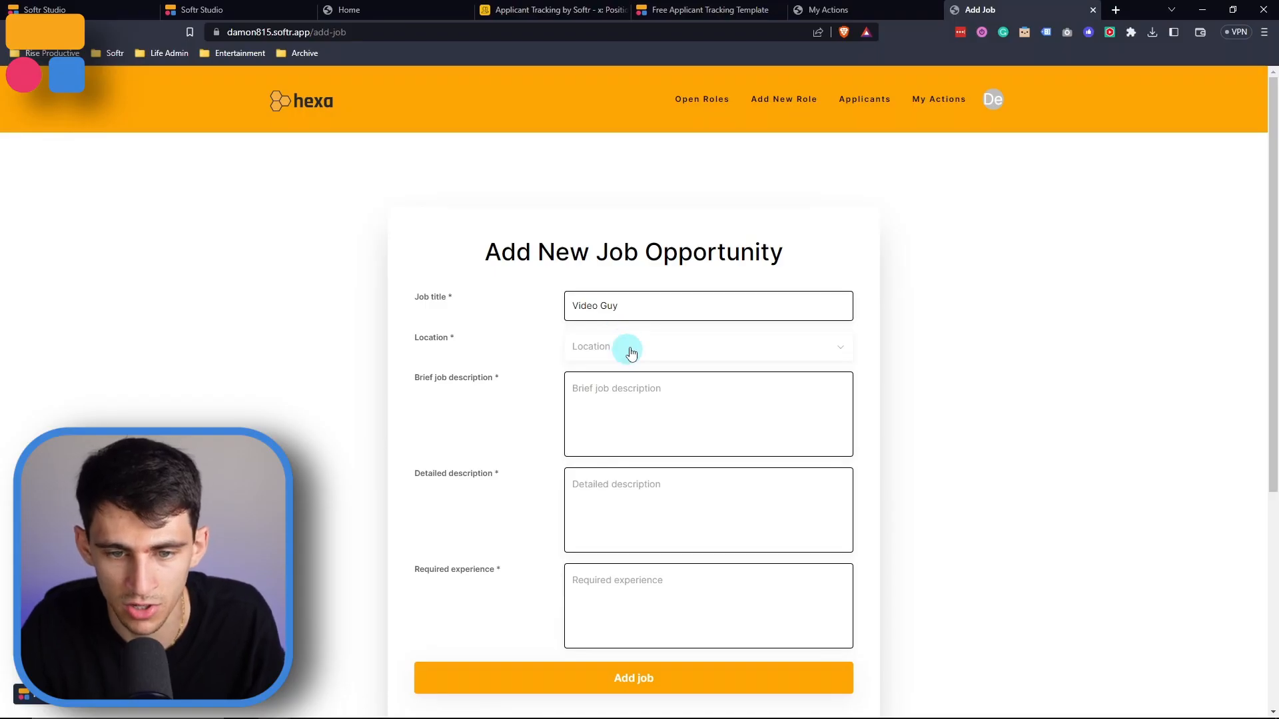
pyautogui.click(621, 350)
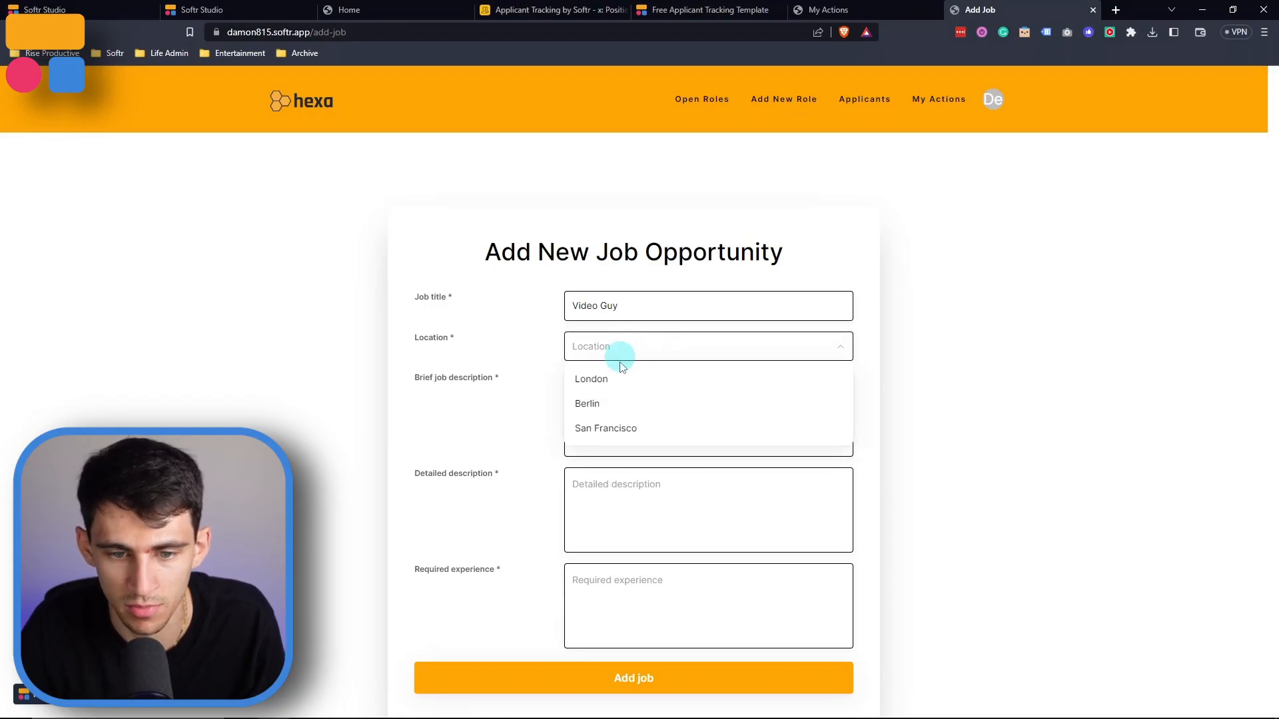
pyautogui.click(615, 427)
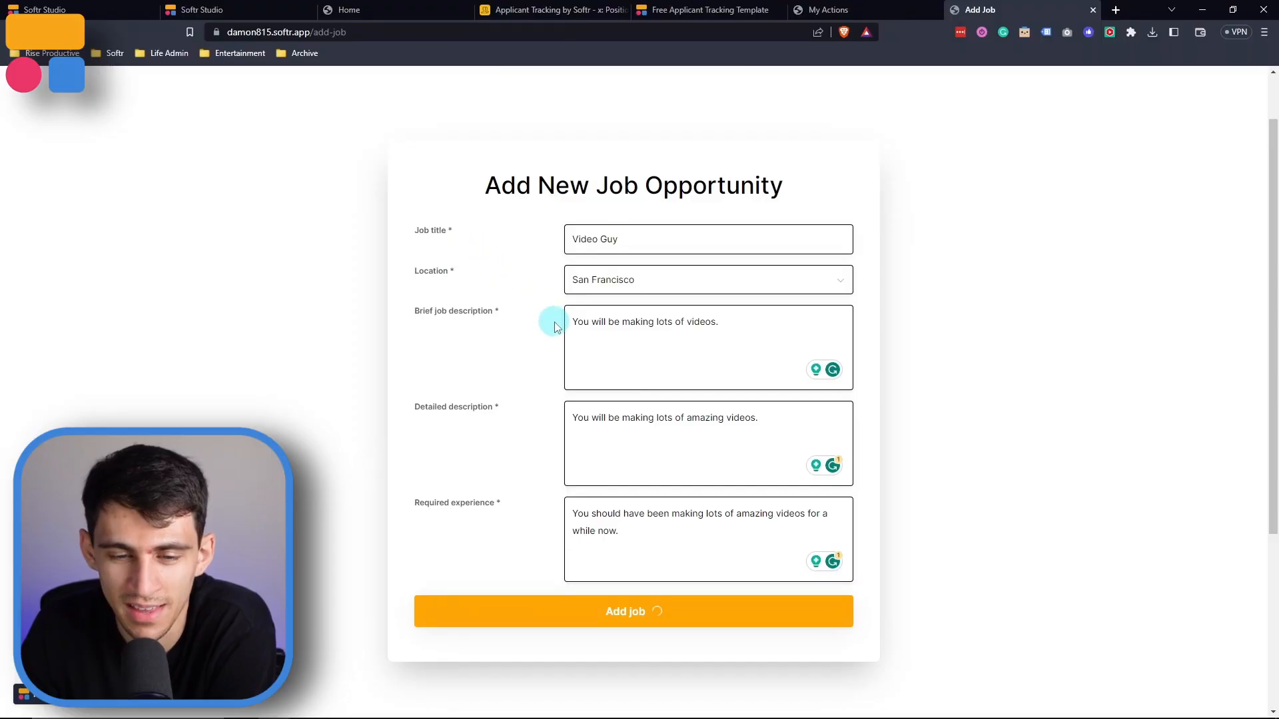
# - Switch to the Airtable base and check the Role Created By field of the newly added position, collapsing the Getting started panel
pyautogui.scroll(-2, 661, 201)
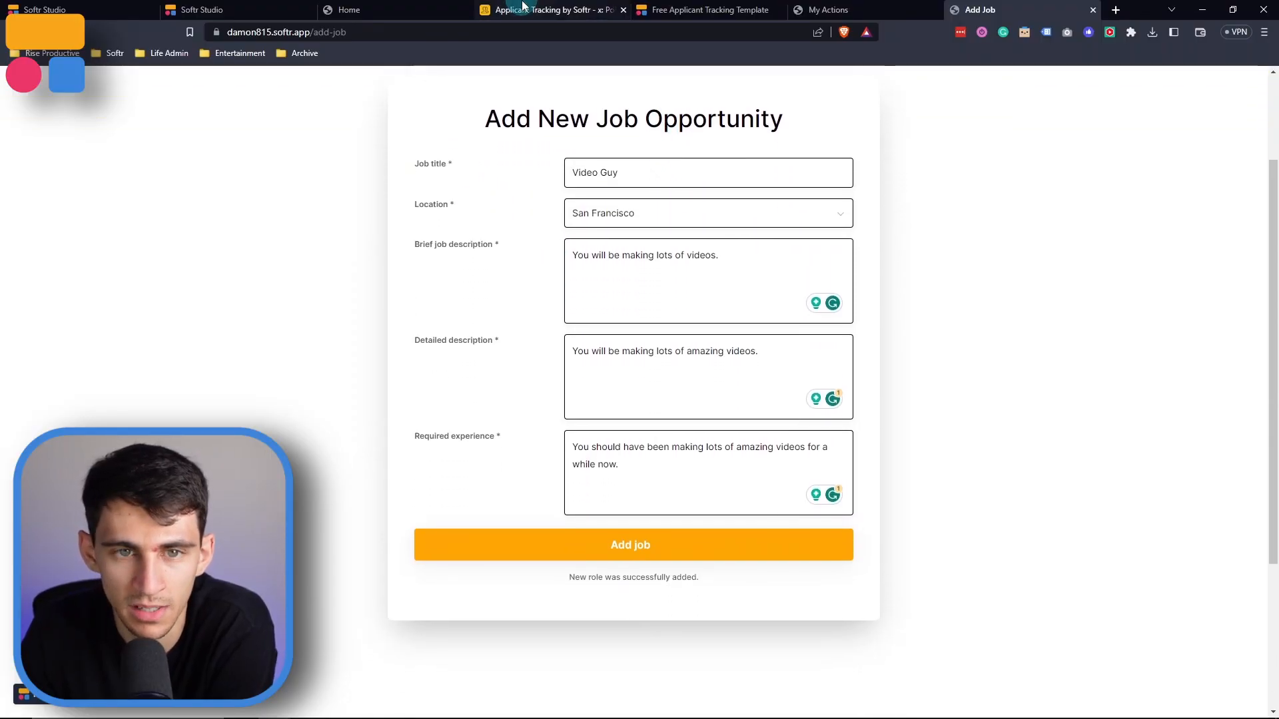
pyautogui.click(553, 10)
pyautogui.scroll(-10, 546, 447)
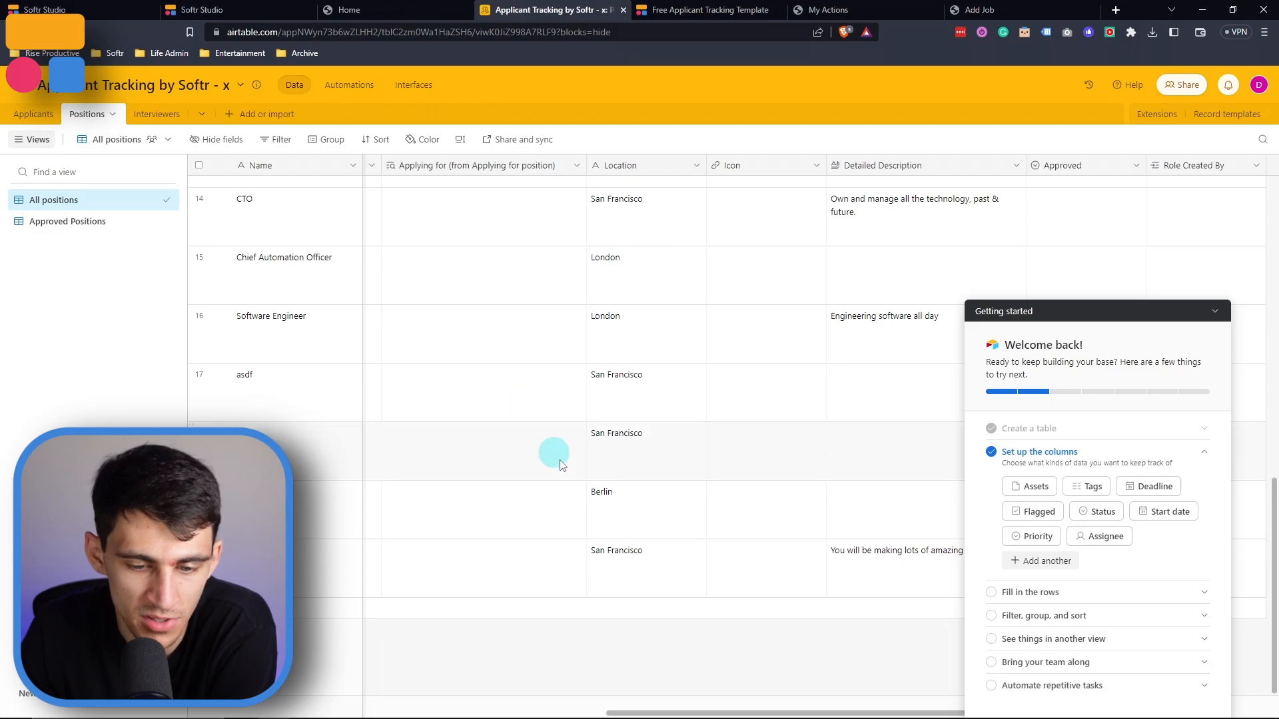
pyautogui.click(1213, 310)
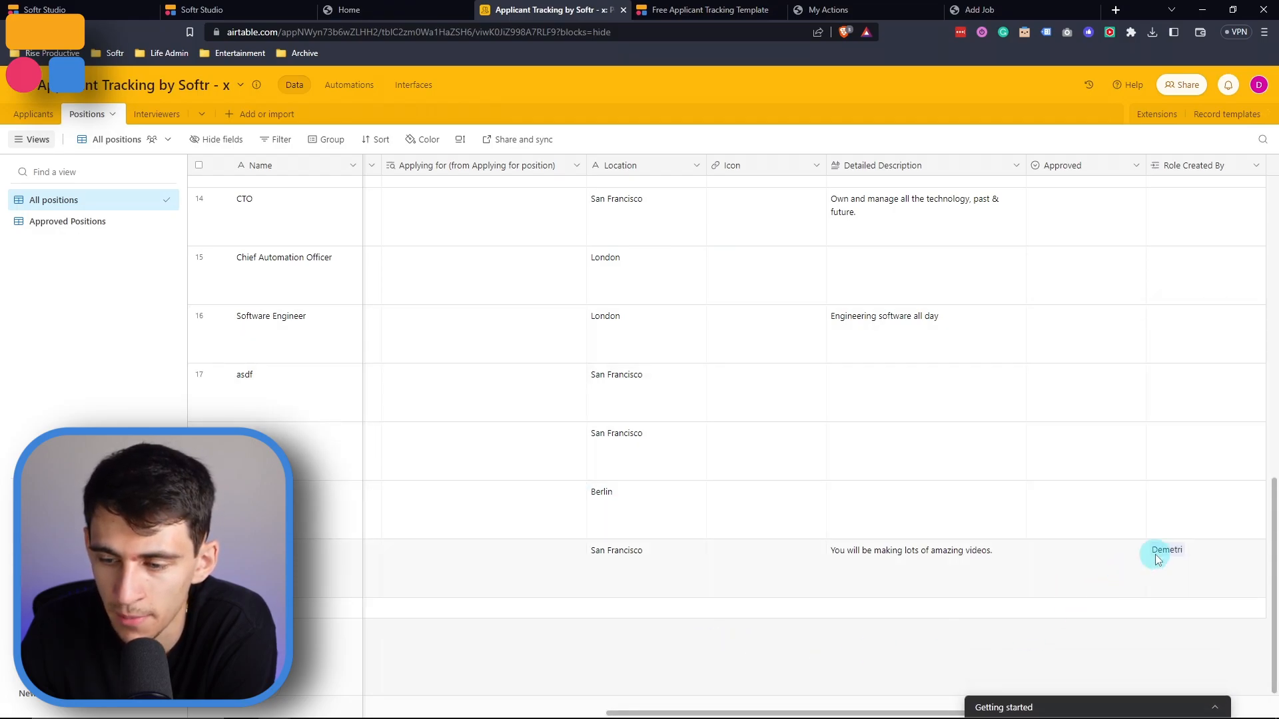
pyautogui.click(146, 113)
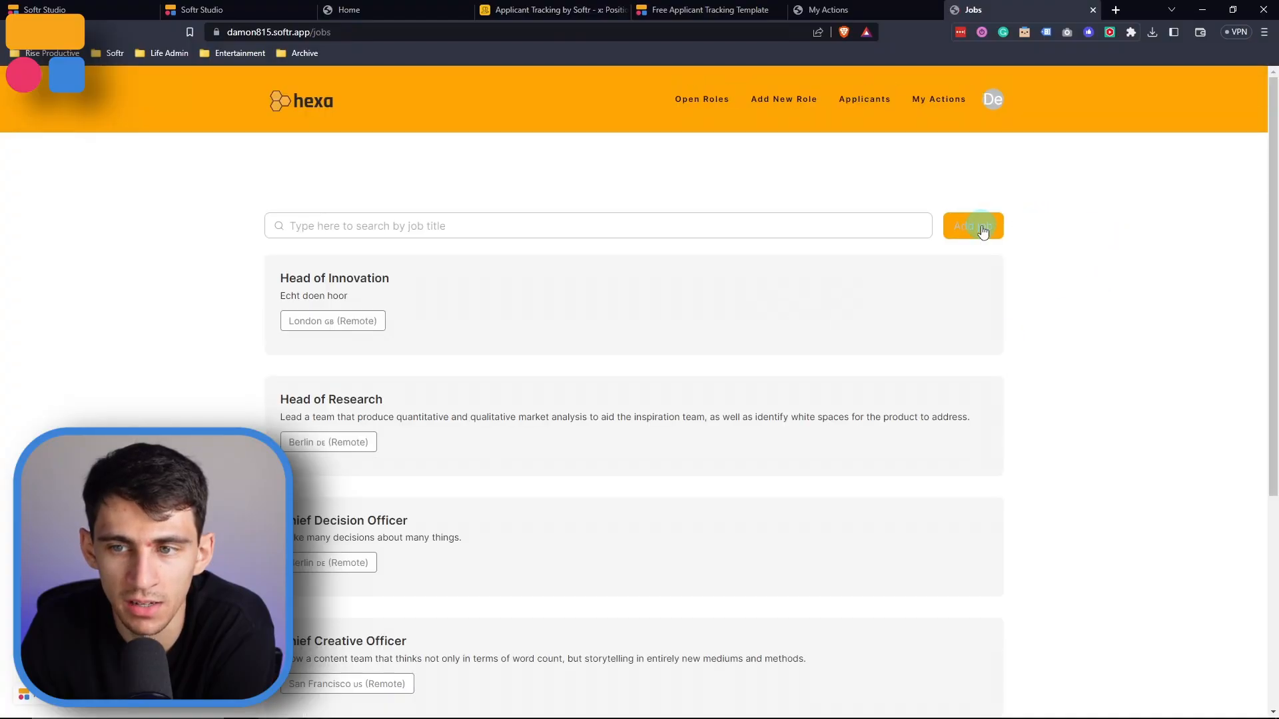
# - Preview the Add job form on the live Open Roles page, close it without adding anything, and switch back to Softr Studio
pyautogui.click(983, 230)
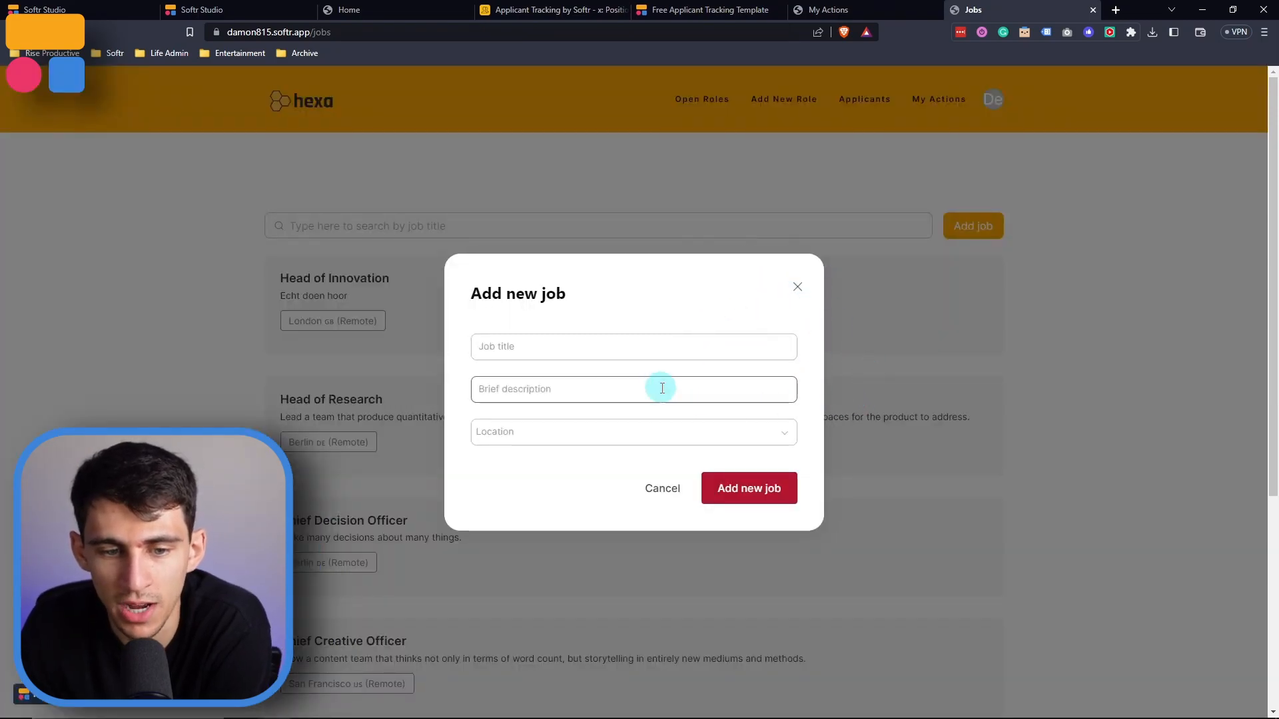
pyautogui.click(797, 286)
pyautogui.click(246, 7)
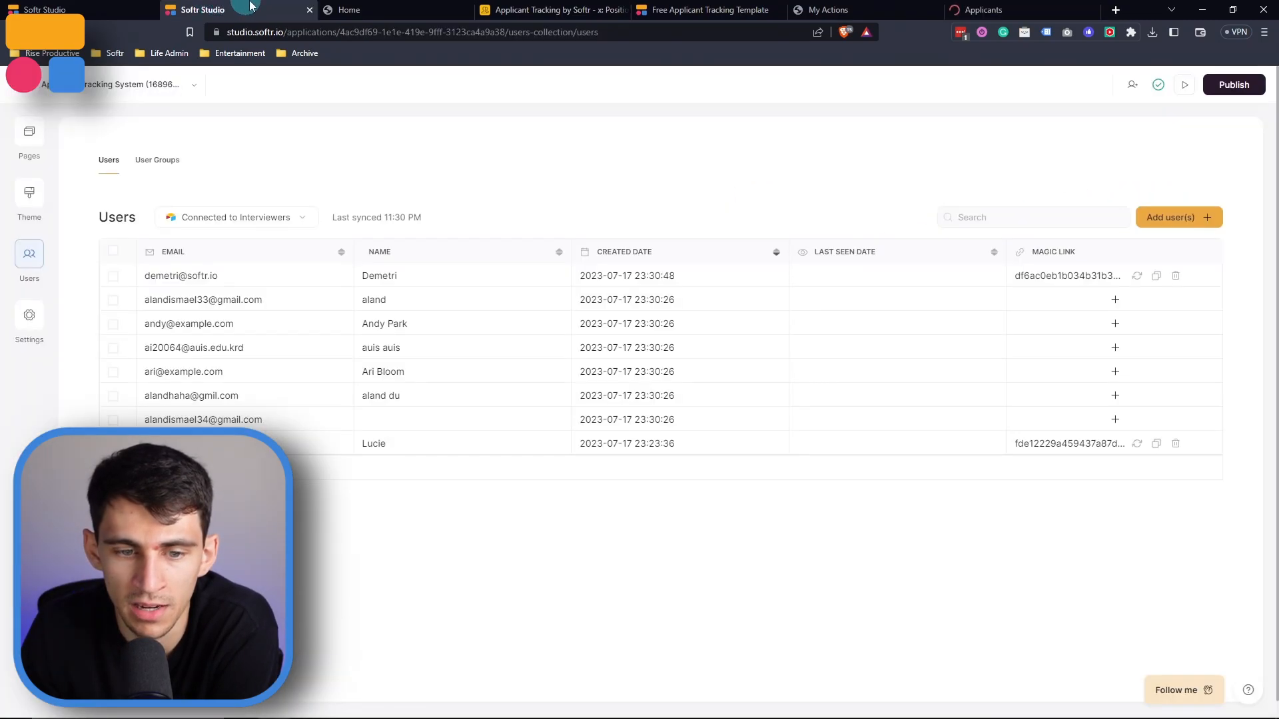
pyautogui.click(58, 9)
pyautogui.click(205, 8)
# - Open the Jobs page and look through the content fields of its job list block
pyautogui.click(26, 129)
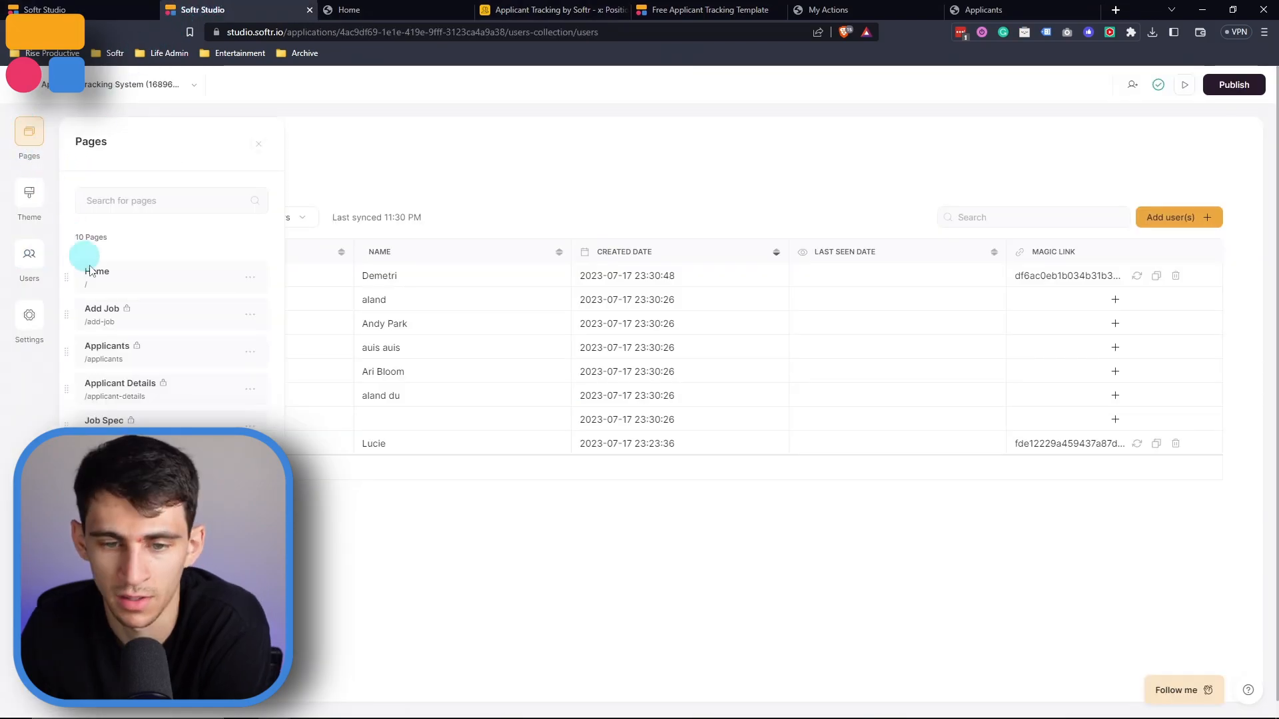
pyautogui.click(160, 420)
pyautogui.click(1087, 191)
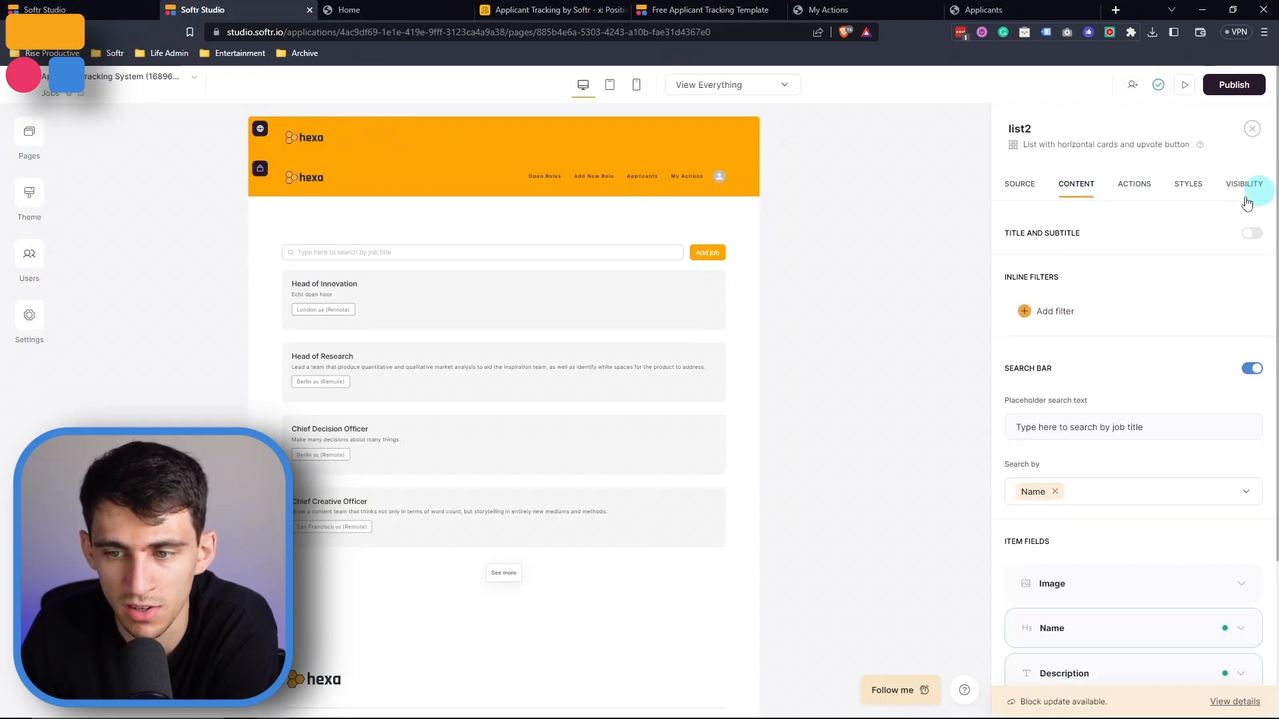
pyautogui.scroll(-4, 1109, 424)
pyautogui.scroll(-1, 1092, 430)
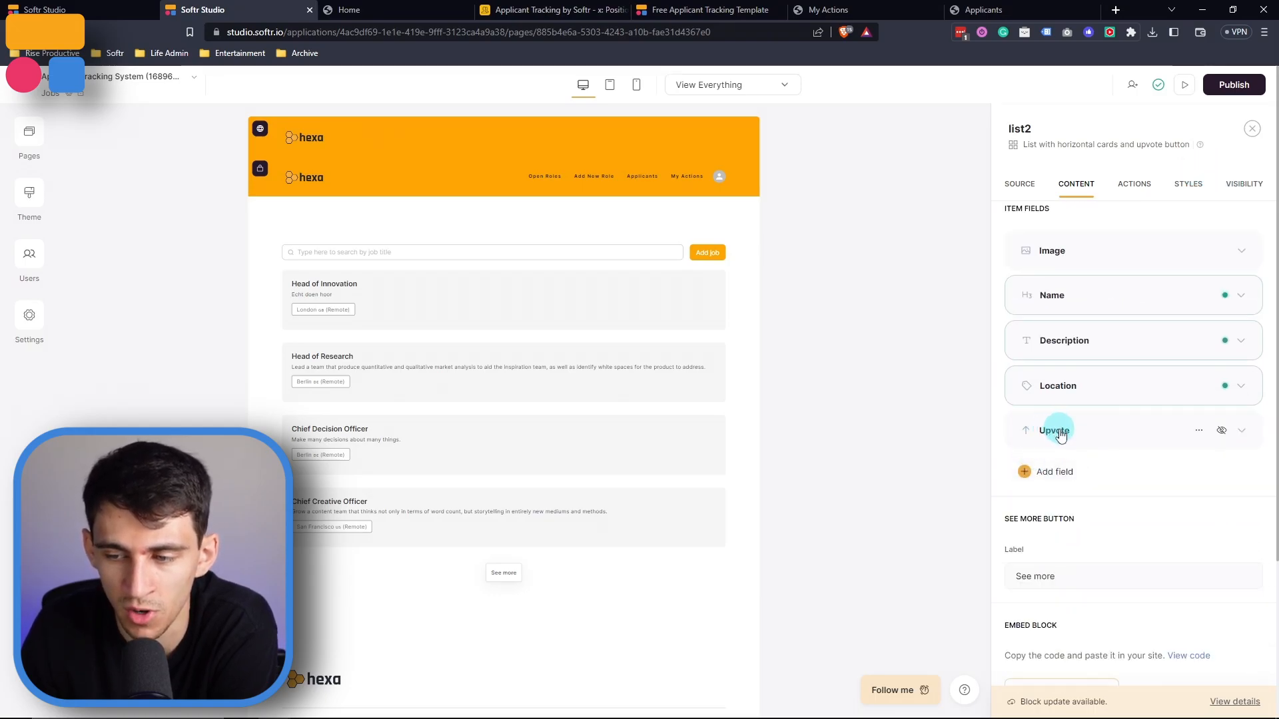
# - Examine the visibility options of the job list's Add job button, including the specific user group choices
pyautogui.click(1133, 184)
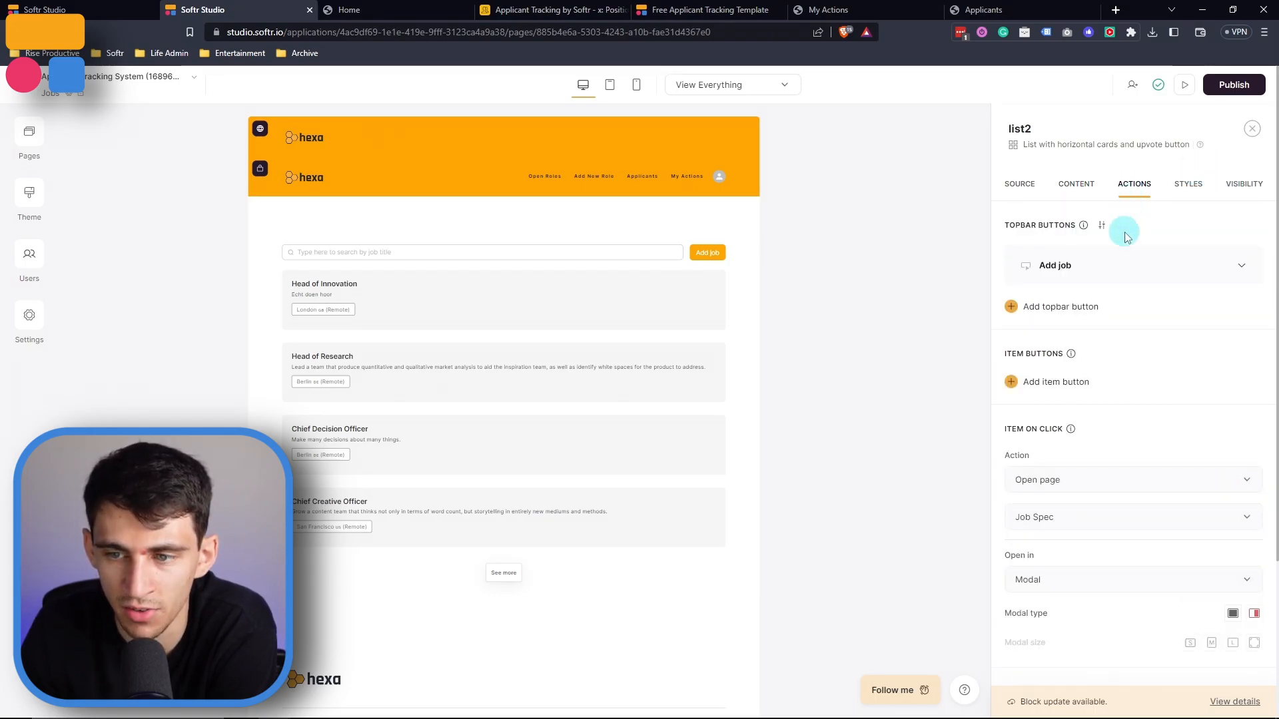
pyautogui.click(1114, 266)
pyautogui.click(1205, 265)
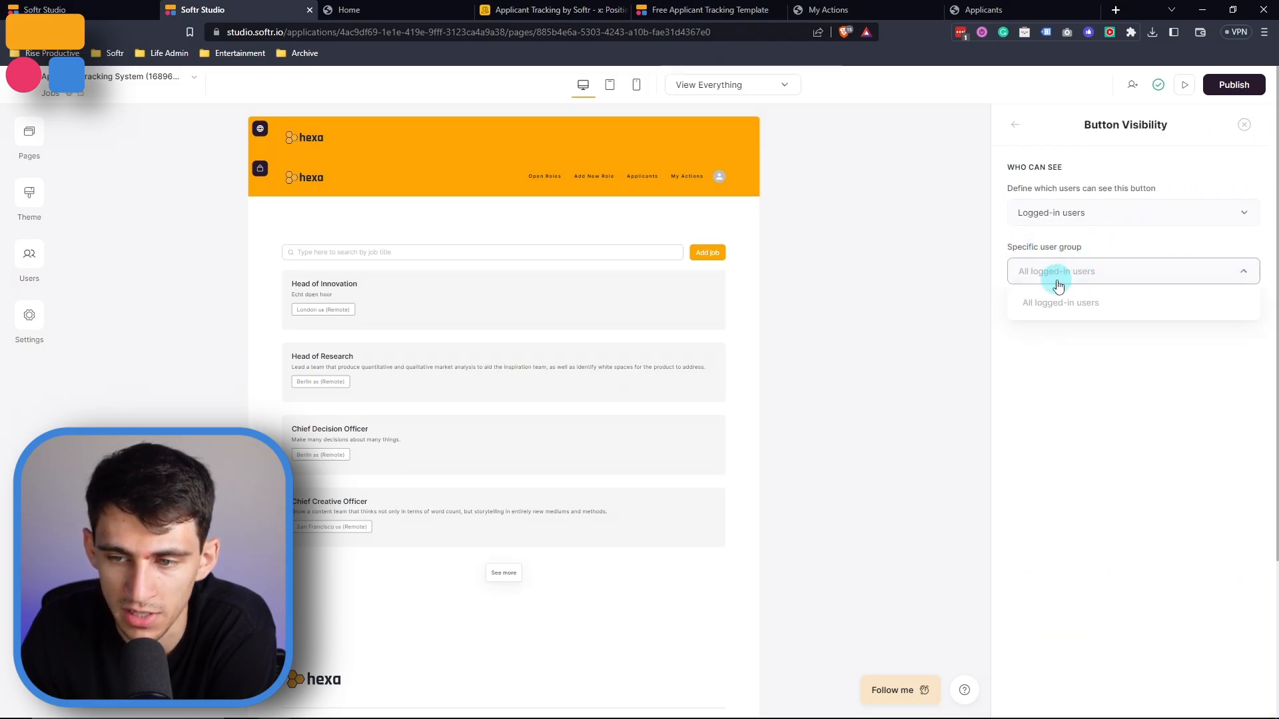
pyautogui.click(1058, 285)
pyautogui.click(1068, 214)
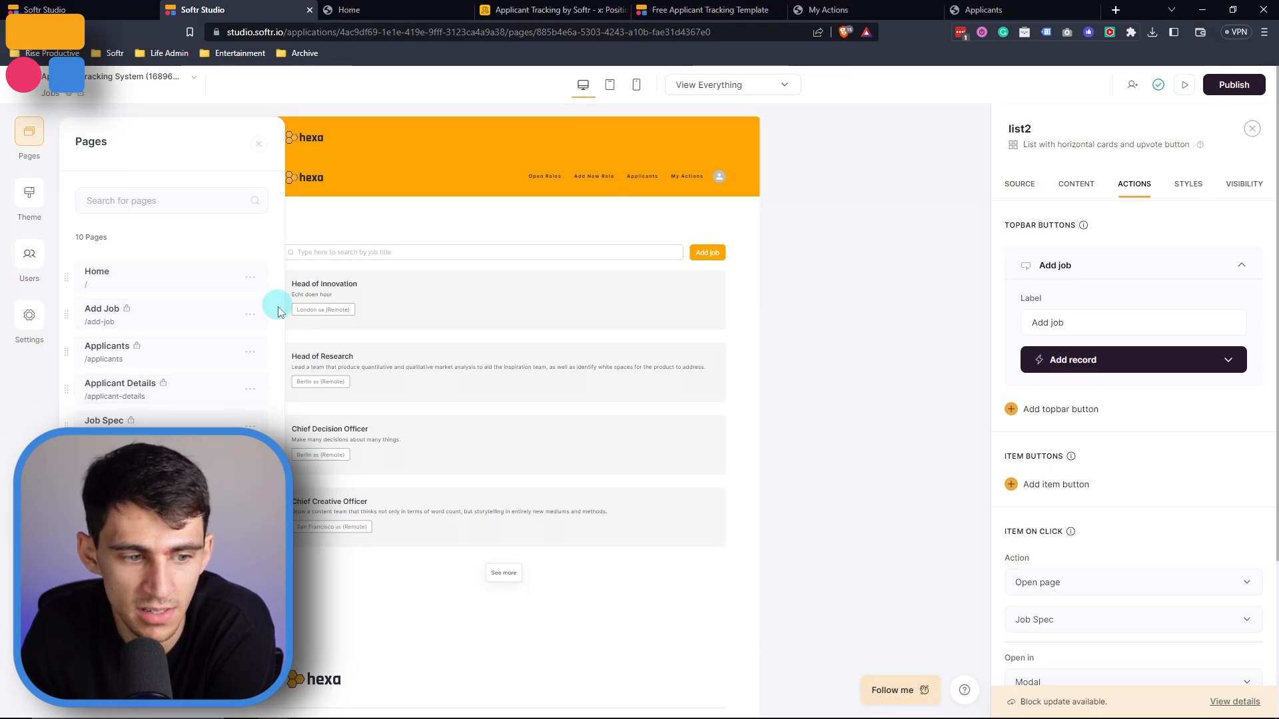
# - Open the Applicants page and start a conditional filter on its applicant list block
pyautogui.click(146, 343)
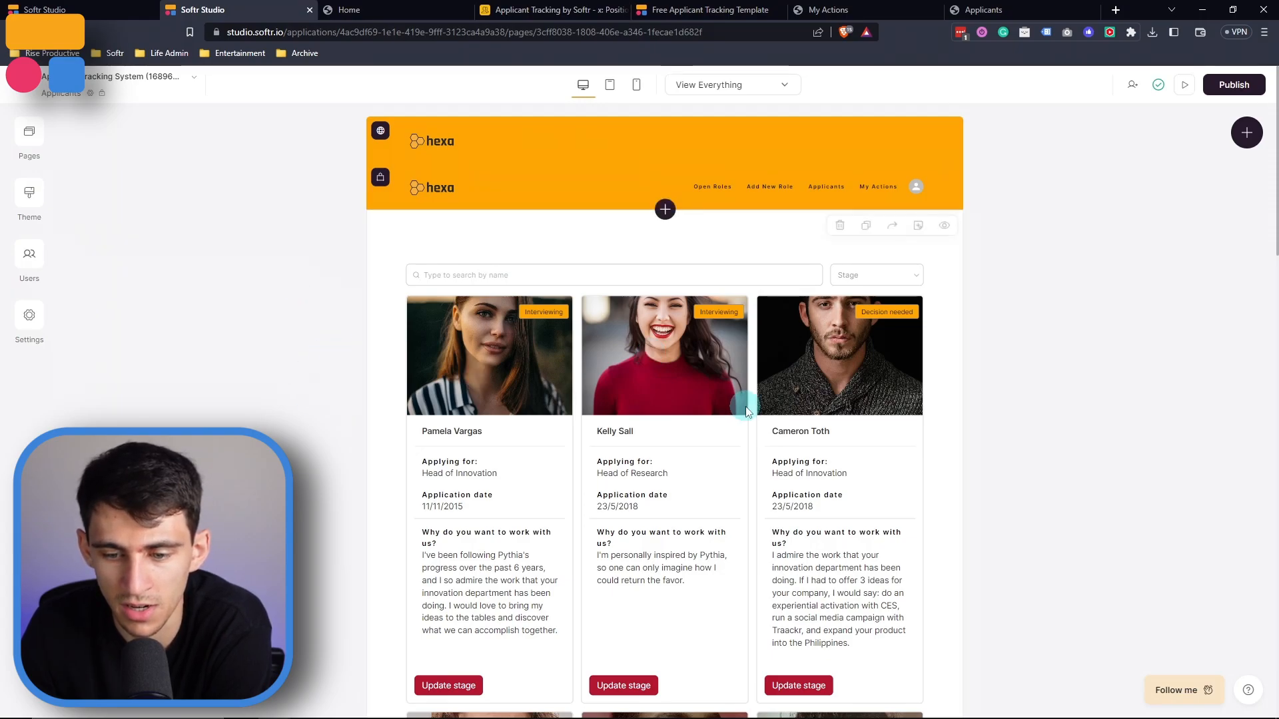
pyautogui.click(686, 384)
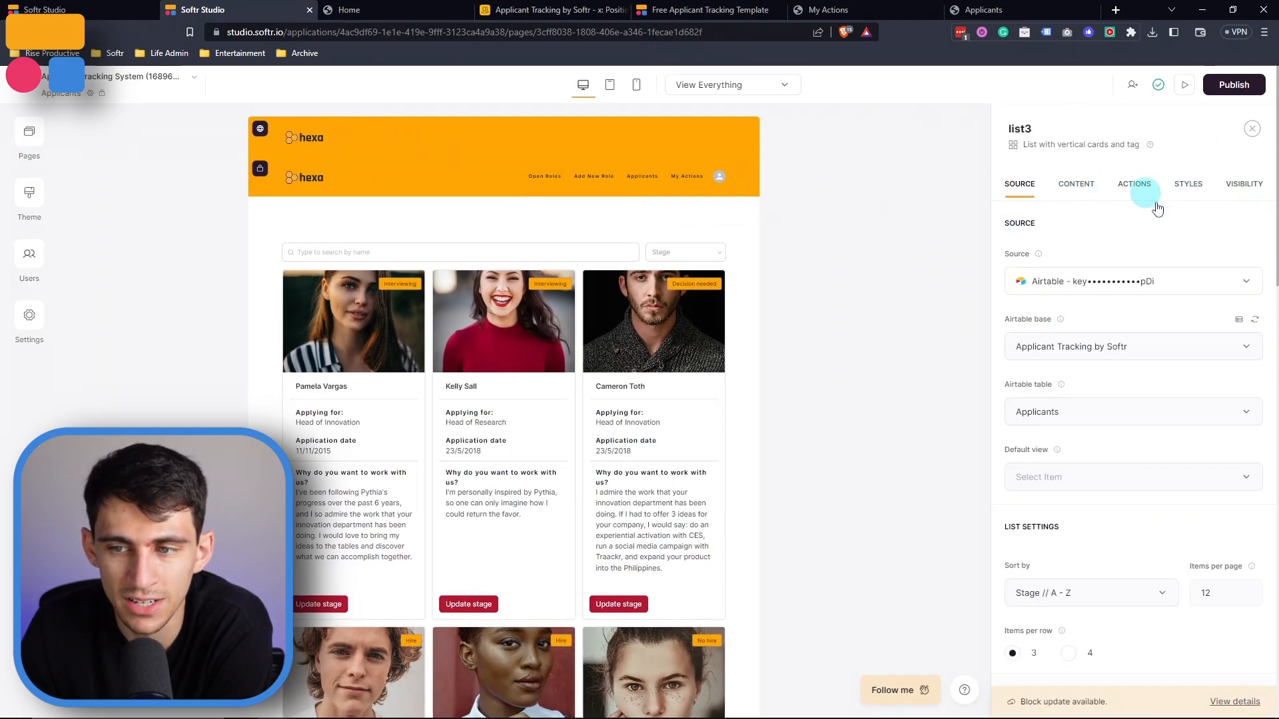
pyautogui.scroll(-4, 1135, 426)
pyautogui.click(1045, 488)
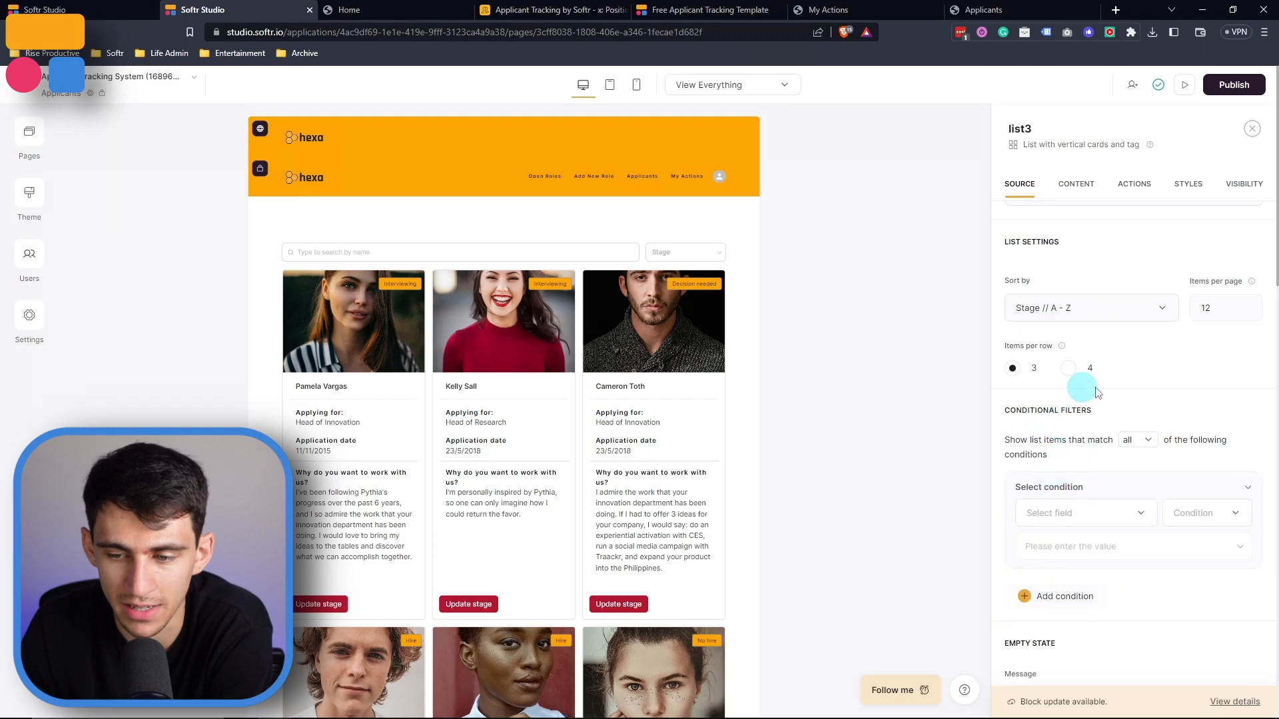
# - Set the applicant list's filter condition to Stage is not No hire
pyautogui.click(1087, 511)
pyautogui.write('statu')
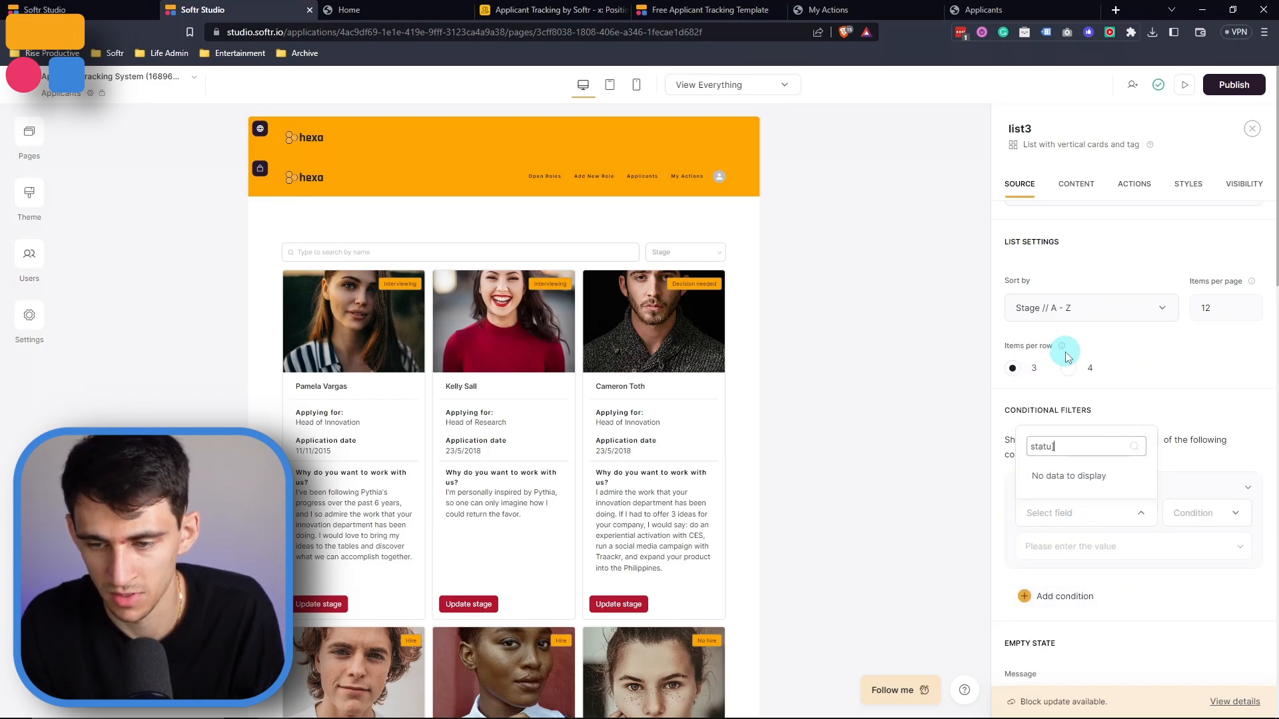
pyautogui.click(1043, 475)
pyautogui.click(1205, 512)
pyautogui.click(1192, 393)
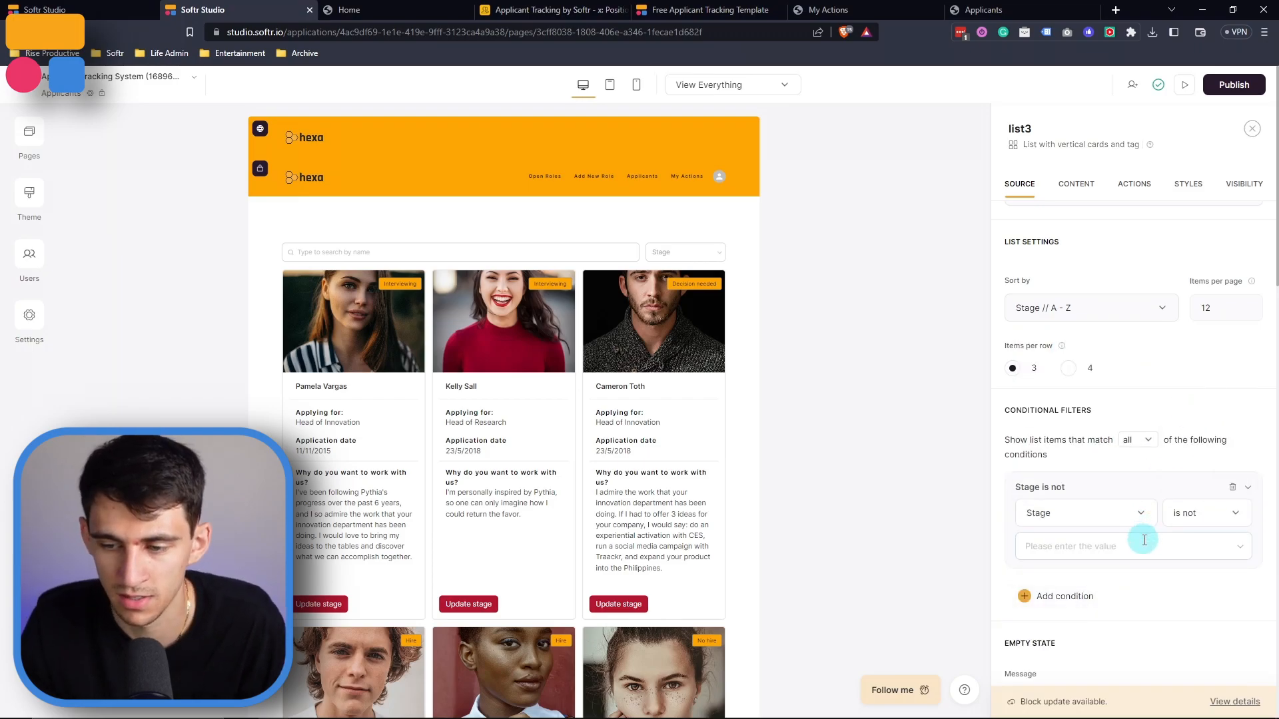
pyautogui.click(1141, 544)
pyautogui.write('No')
pyautogui.scroll(-1, 494, 457)
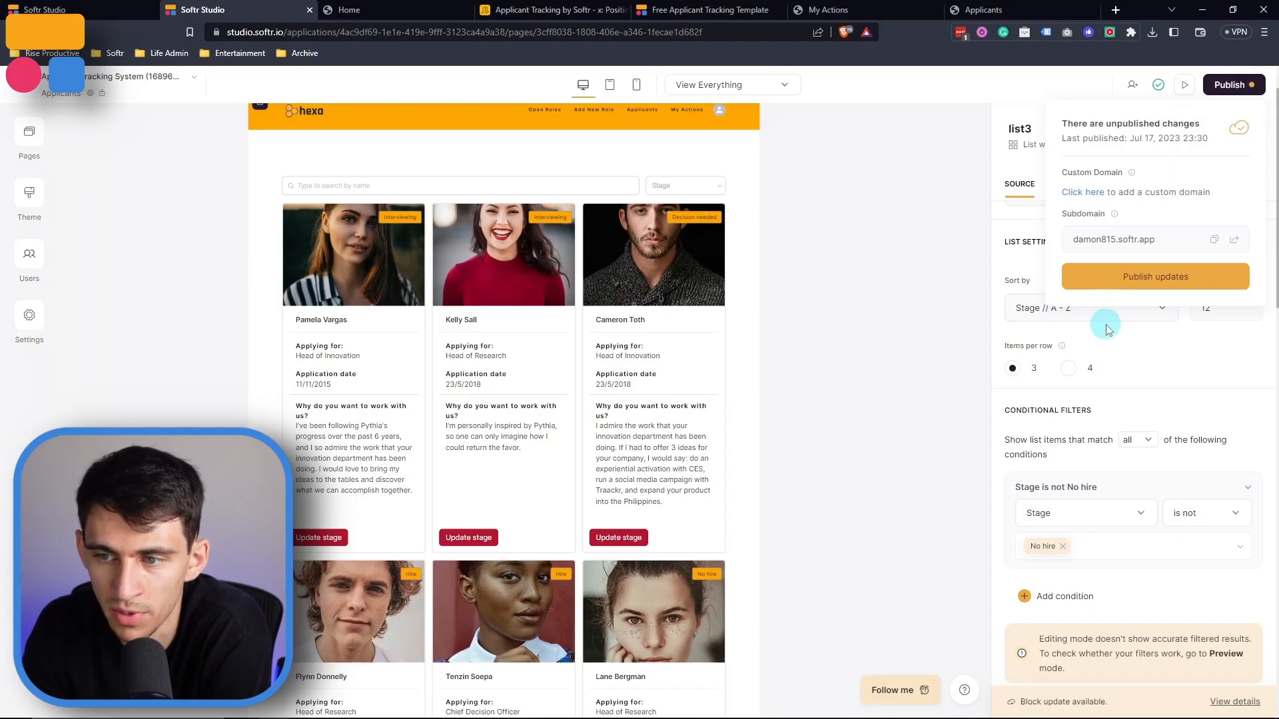
# - Publish the updates, open the live site, and review the applicant cards on its Applicants page
pyautogui.click(1232, 246)
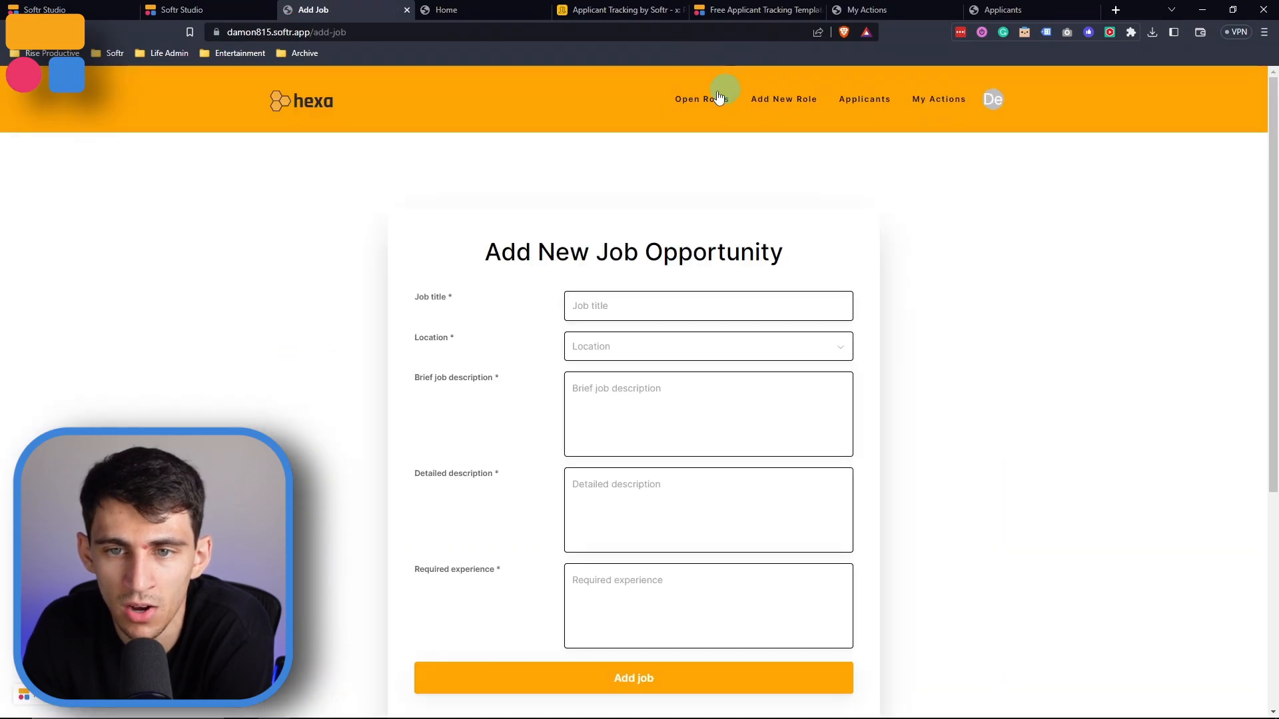
pyautogui.click(718, 98)
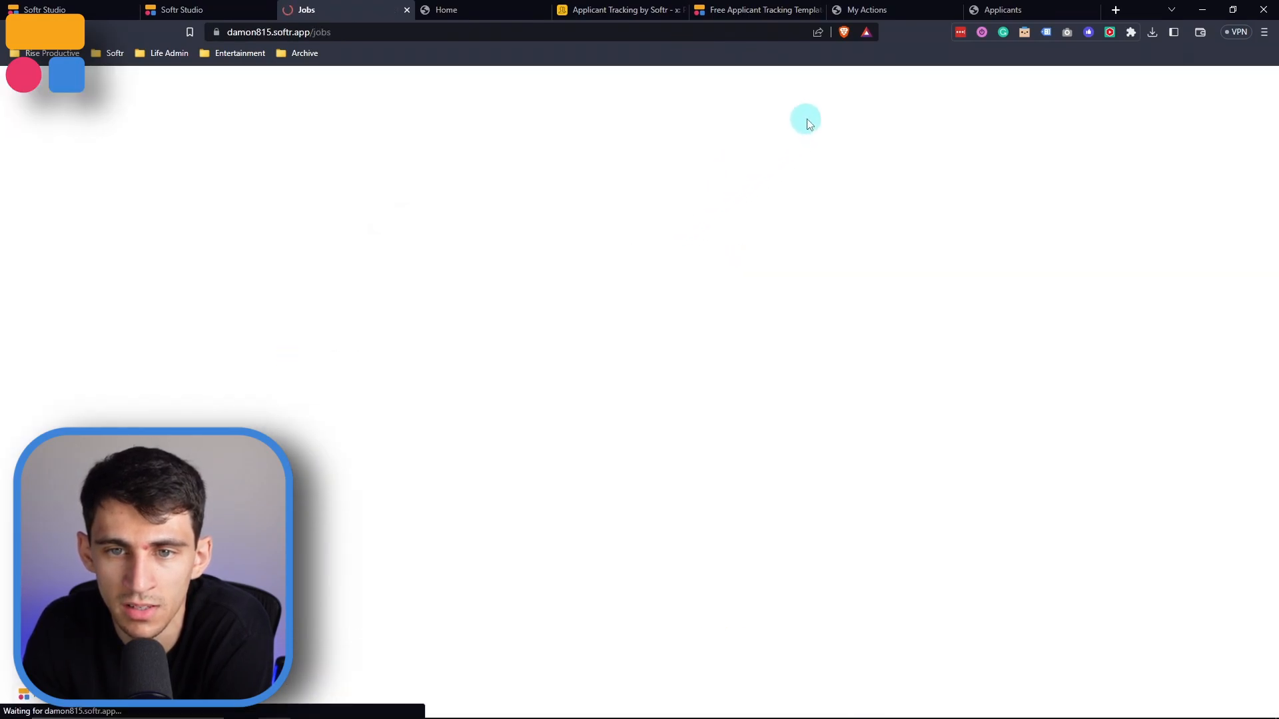
pyautogui.scroll(-10, 537, 385)
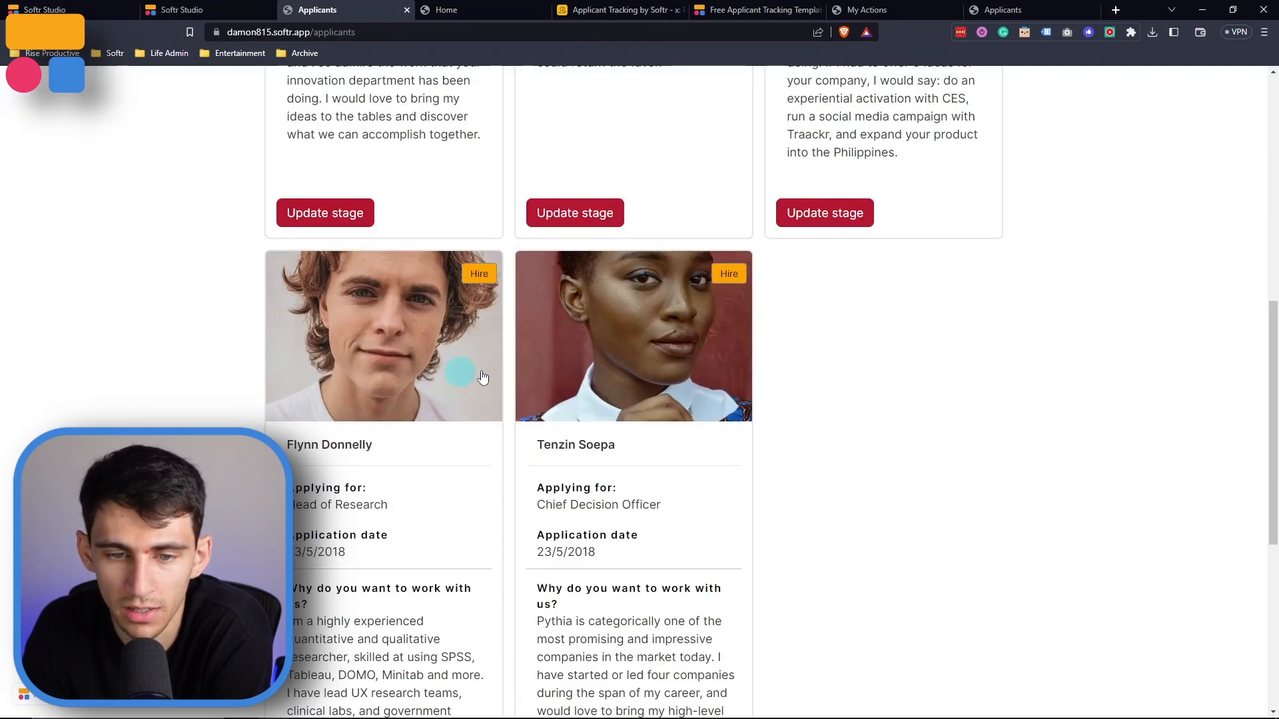
pyautogui.scroll(6, 537, 385)
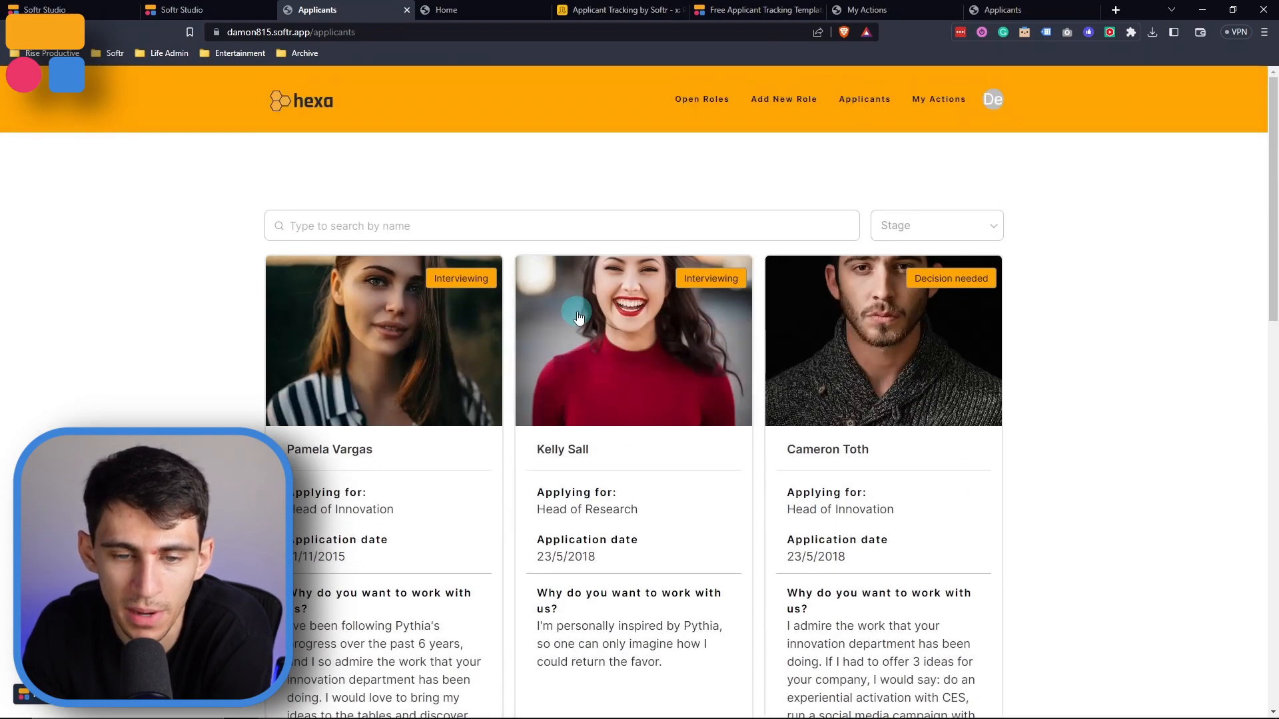
# - Switch back to Softr Studio and open the Job Spec page for editing
pyautogui.click(182, 10)
pyautogui.click(178, 416)
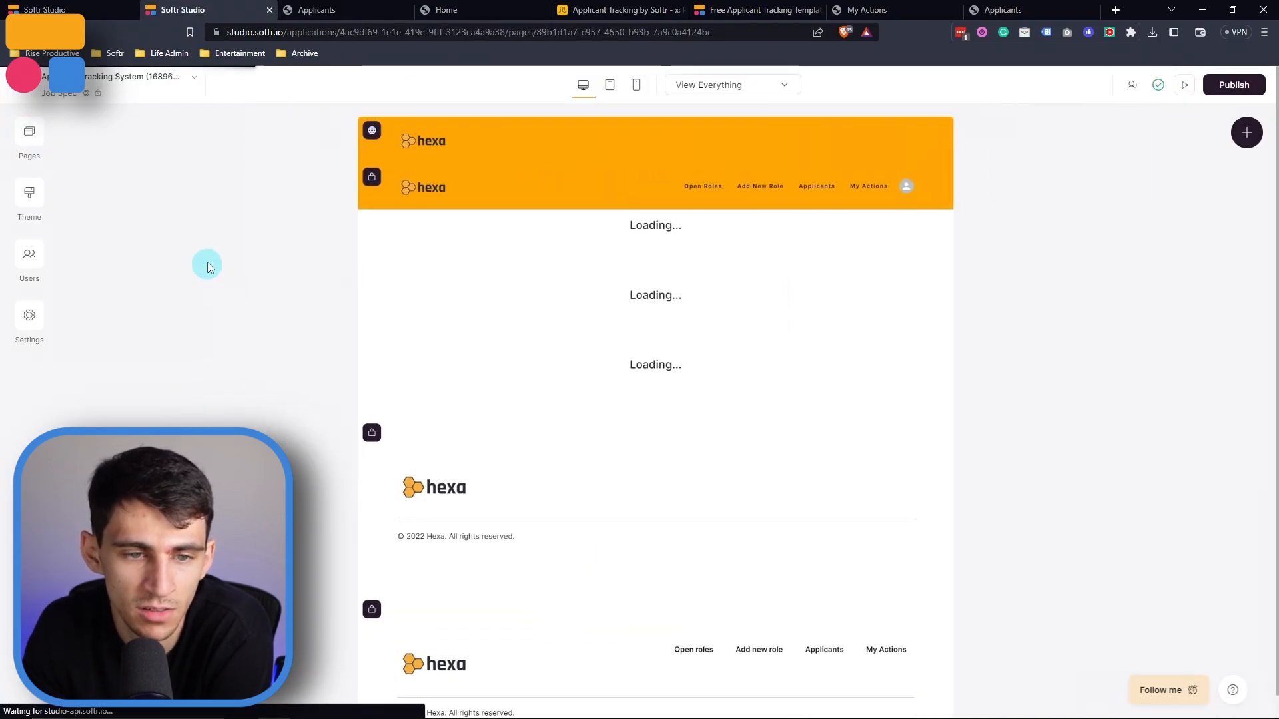
pyautogui.scroll(-2, 611, 347)
pyautogui.scroll(1, 548, 316)
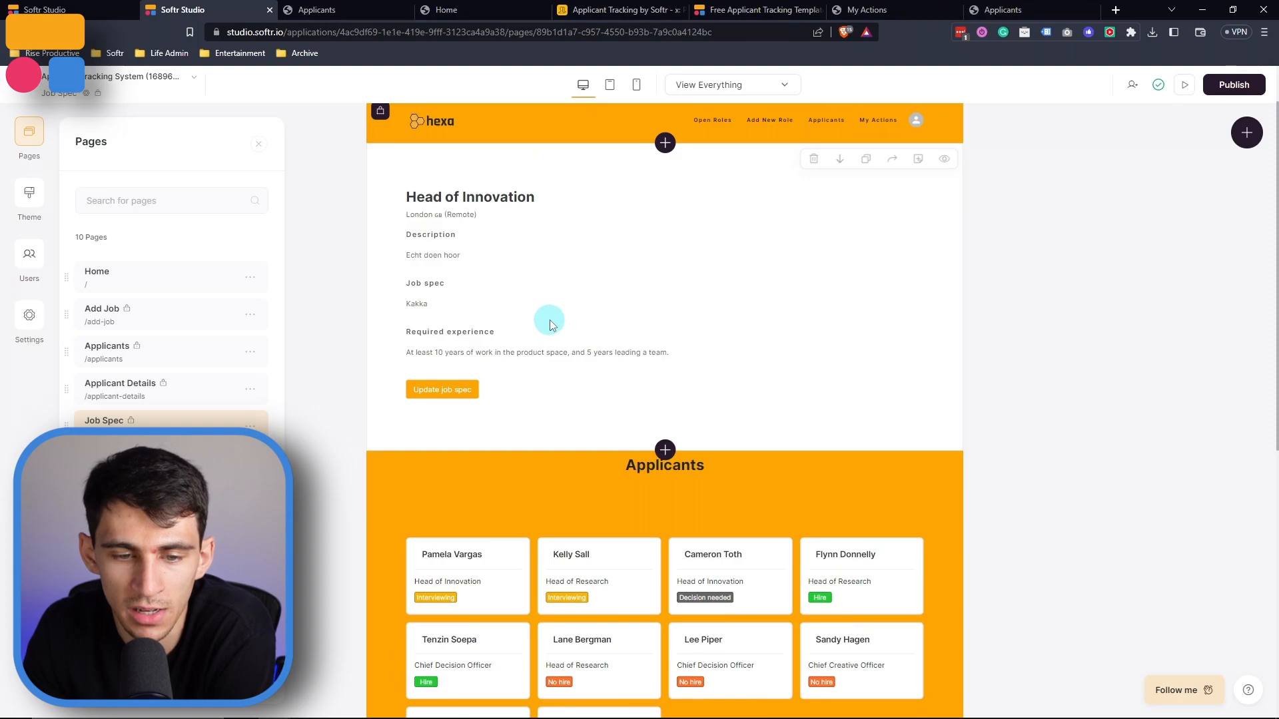
# - Open the Head of Innovation role from the live Open Roles page and examine its details and applicants
pyautogui.hotkey('ctrl', 'Tab')
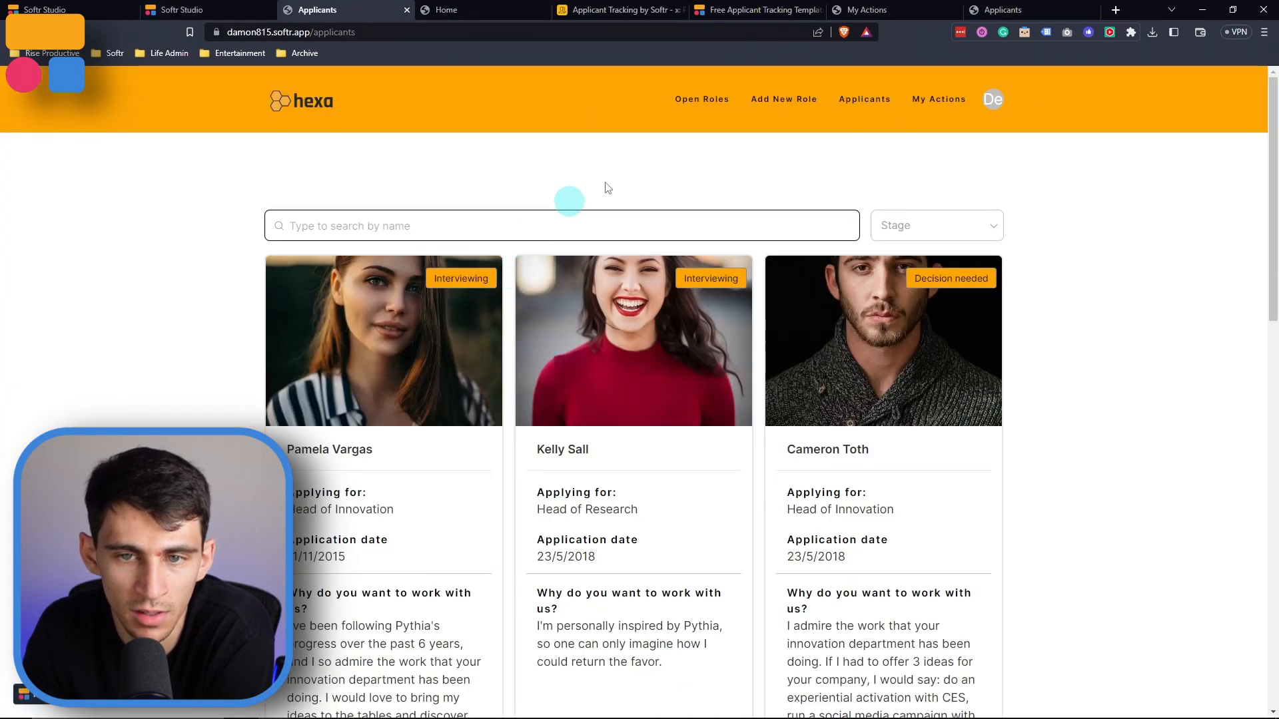
pyautogui.click(688, 100)
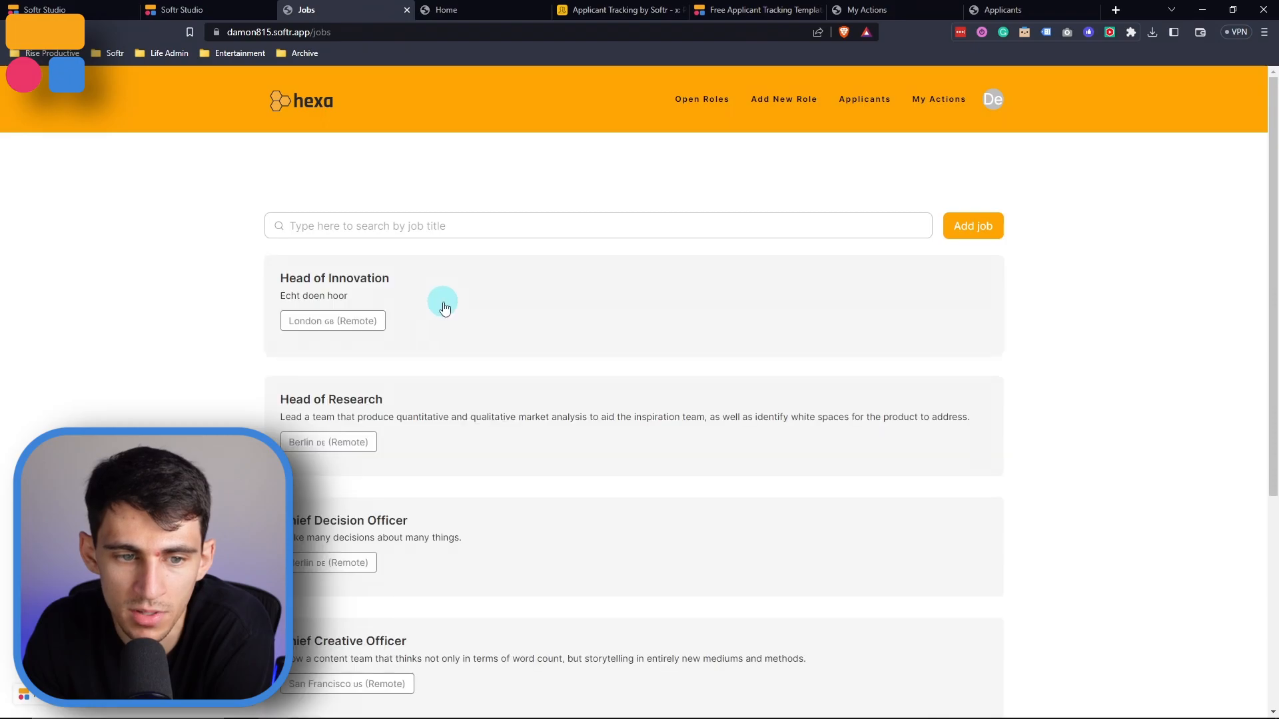
pyautogui.click(444, 308)
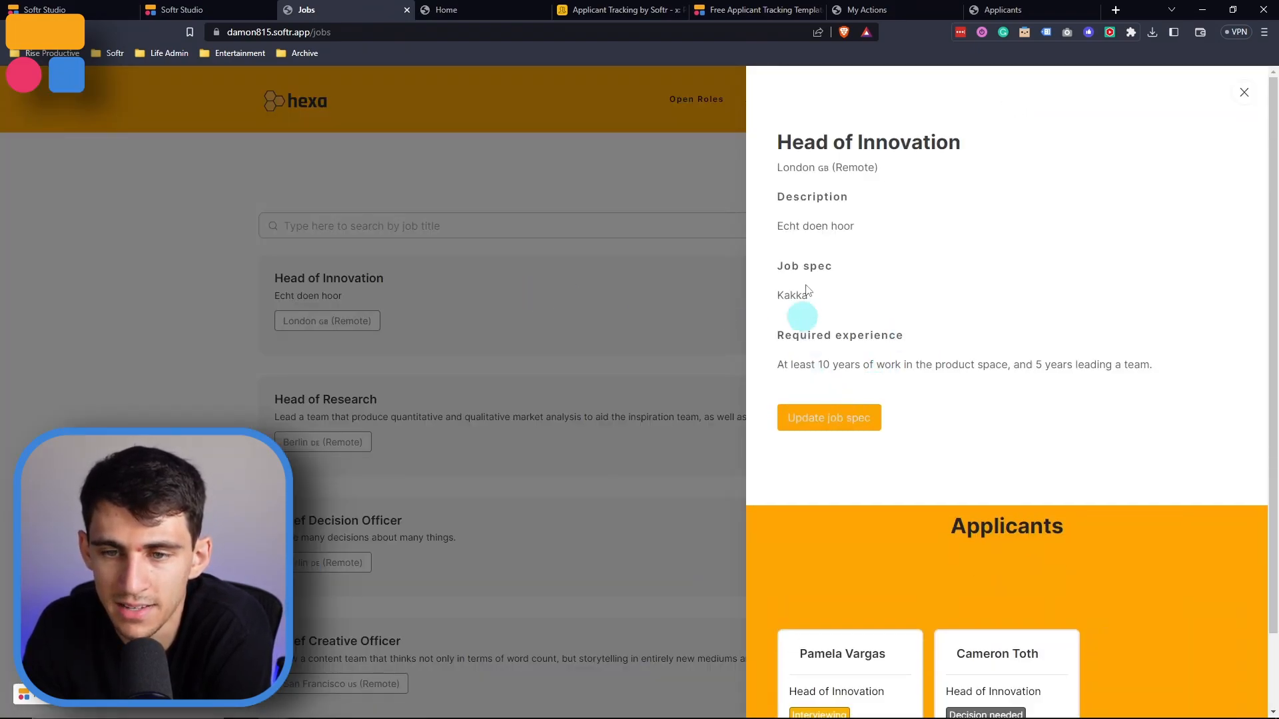
pyautogui.scroll(-1, 1032, 218)
pyautogui.scroll(-1, 1032, 218)
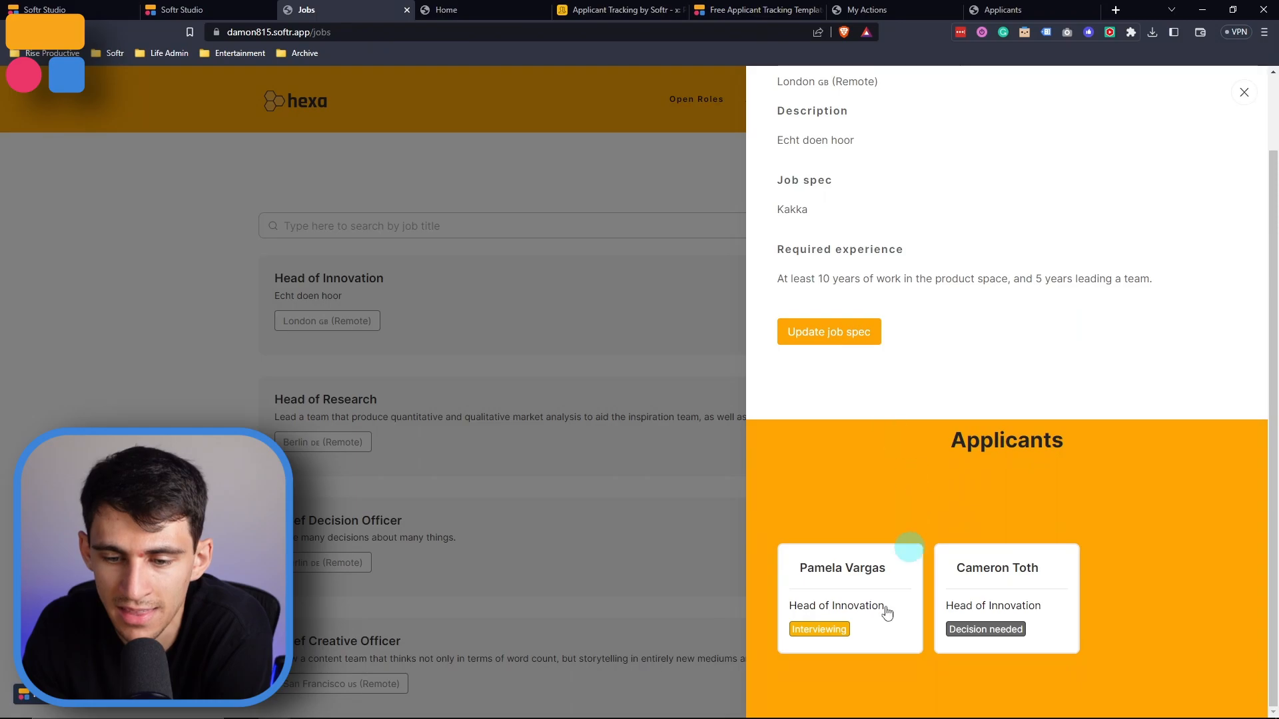
# - Return to Softr Studio, open the content fields of the Job Spec details block, and expand the Required experience field
pyautogui.hotkey('ctrl', 'shift', 'Tab')
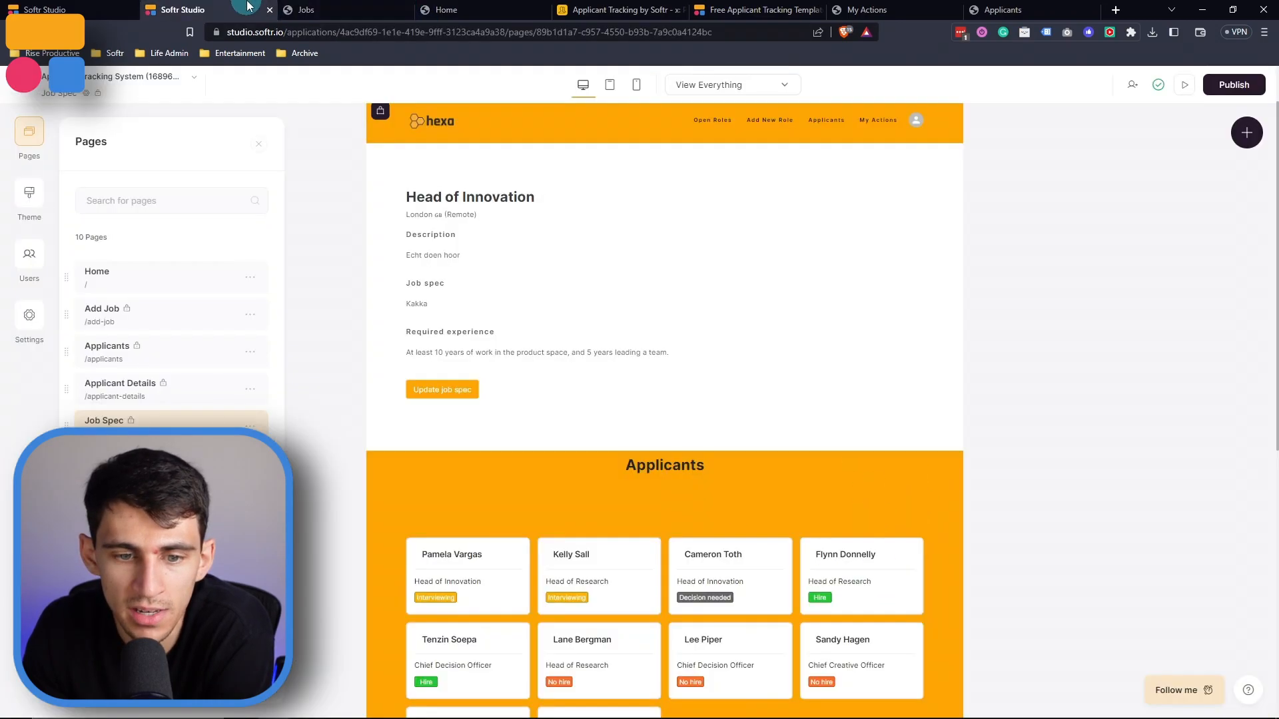
pyautogui.click(622, 338)
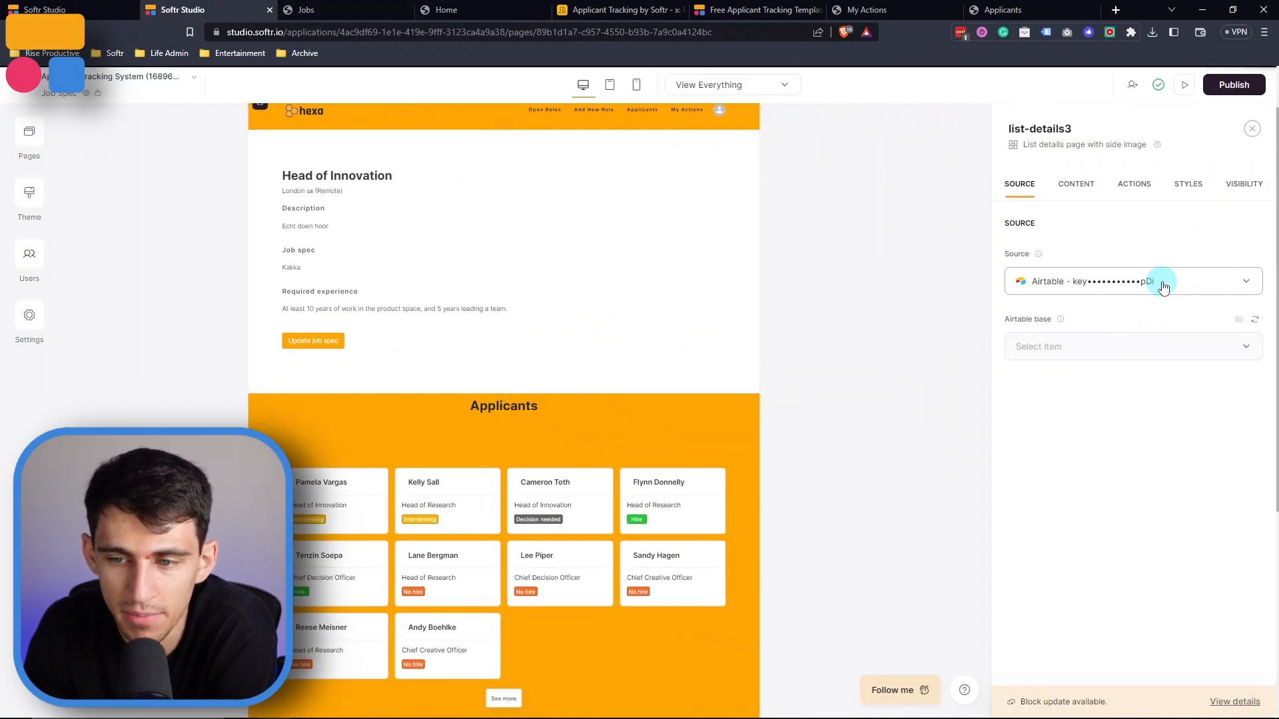
pyautogui.click(1086, 189)
pyautogui.scroll(-3, 1119, 406)
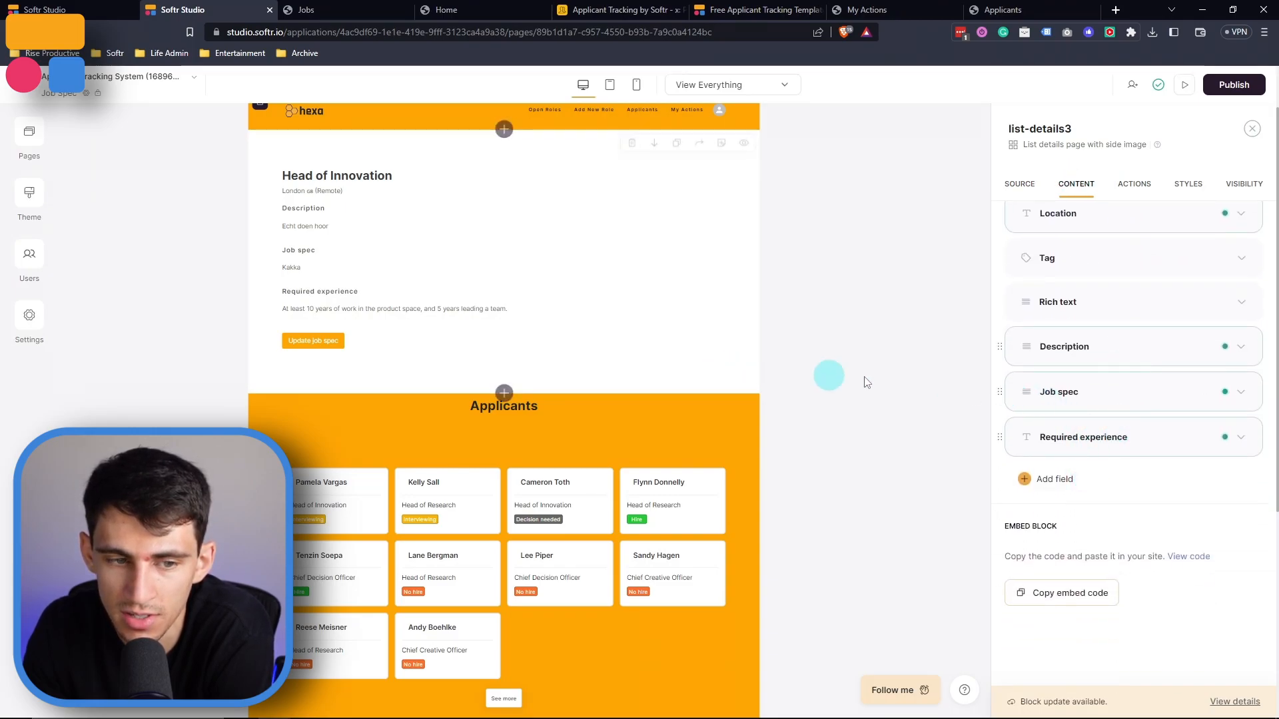
pyautogui.click(1105, 436)
pyautogui.click(1136, 517)
# - Add a Rich text field to the job details block and use Position status as its content
pyautogui.click(1054, 606)
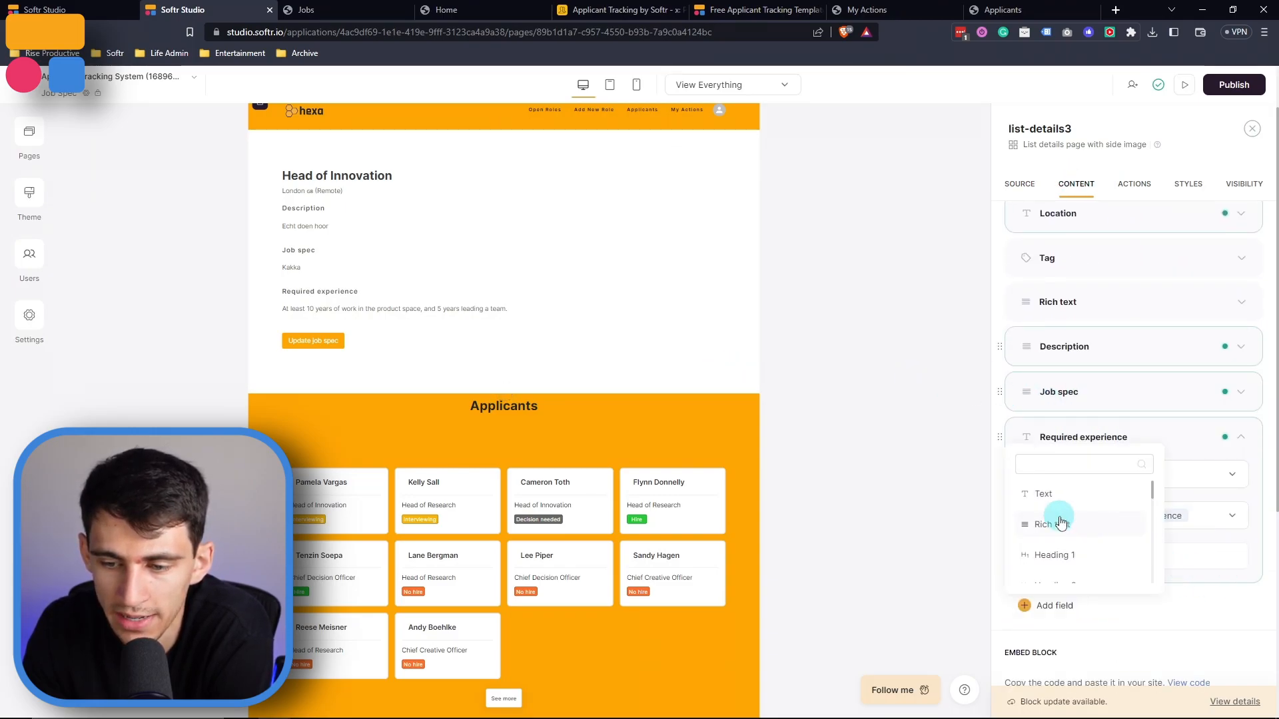
pyautogui.scroll(3, 1058, 519)
pyautogui.click(1057, 520)
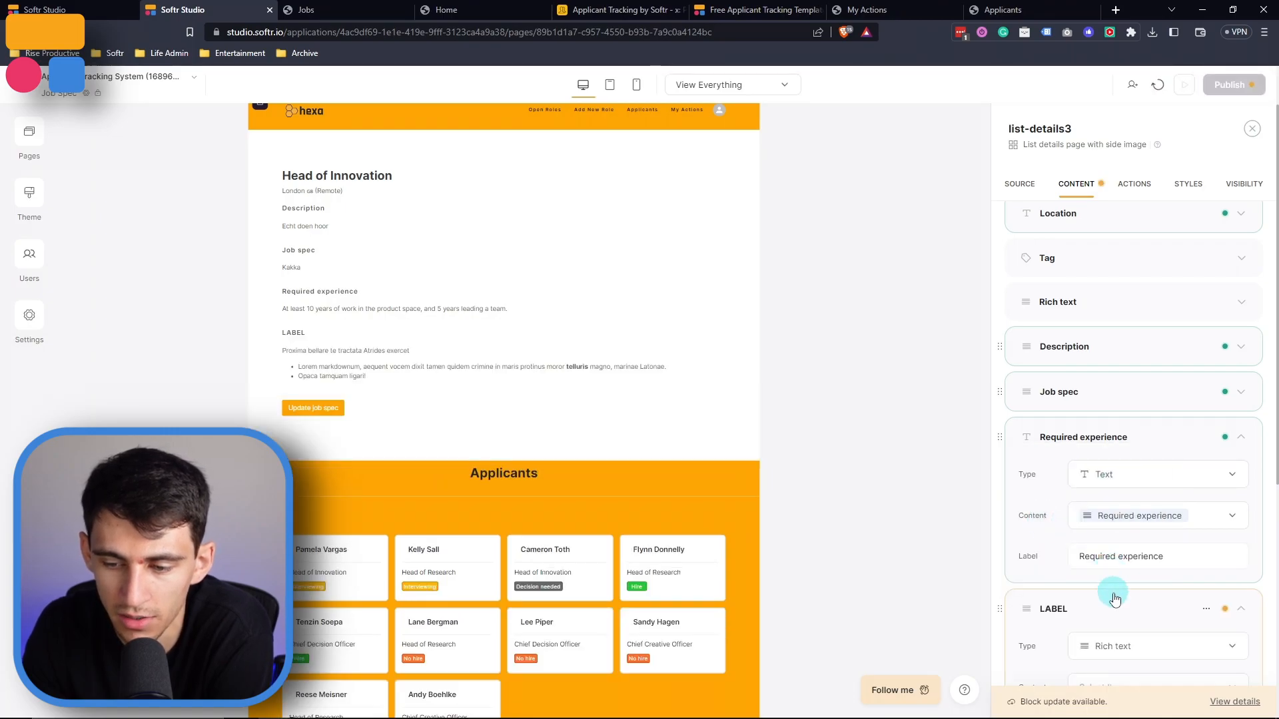
pyautogui.click(1110, 614)
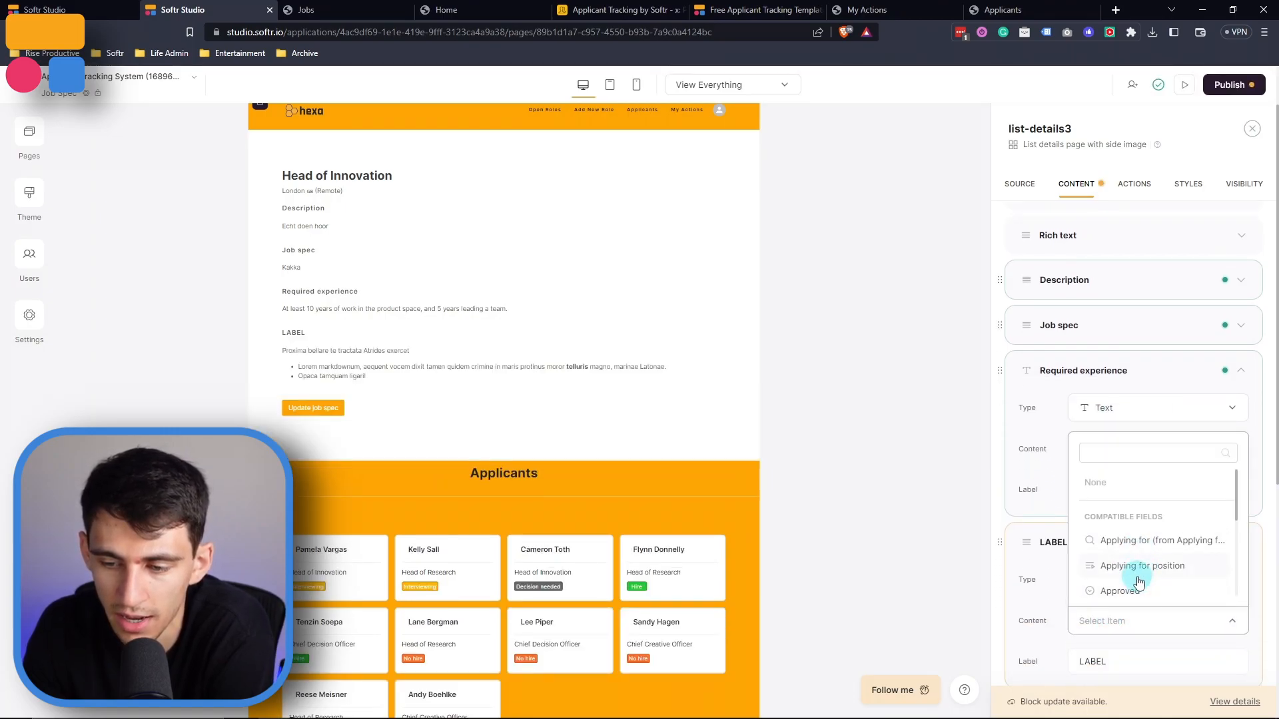
pyautogui.scroll(-5, 1142, 573)
pyautogui.click(1132, 560)
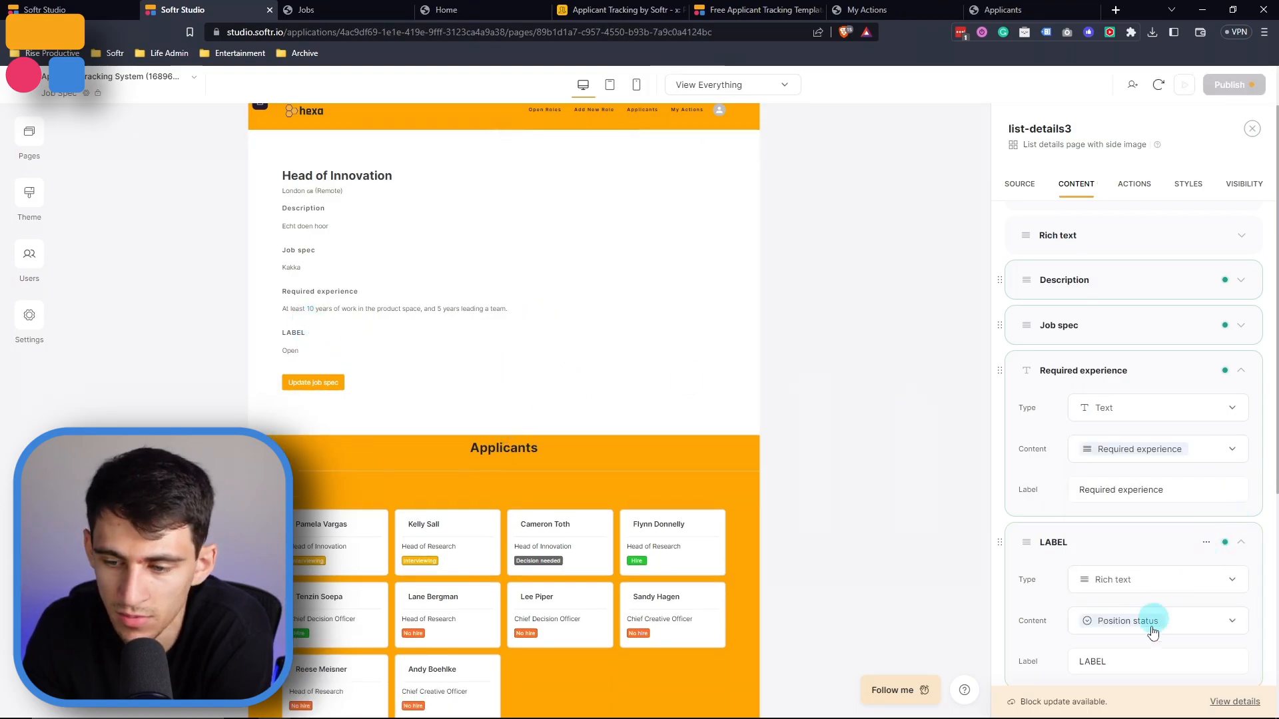
# - Label the new position status field in the job details block "Position Status"
pyautogui.scroll(-1, 1145, 616)
pyautogui.doubleClick(1132, 598)
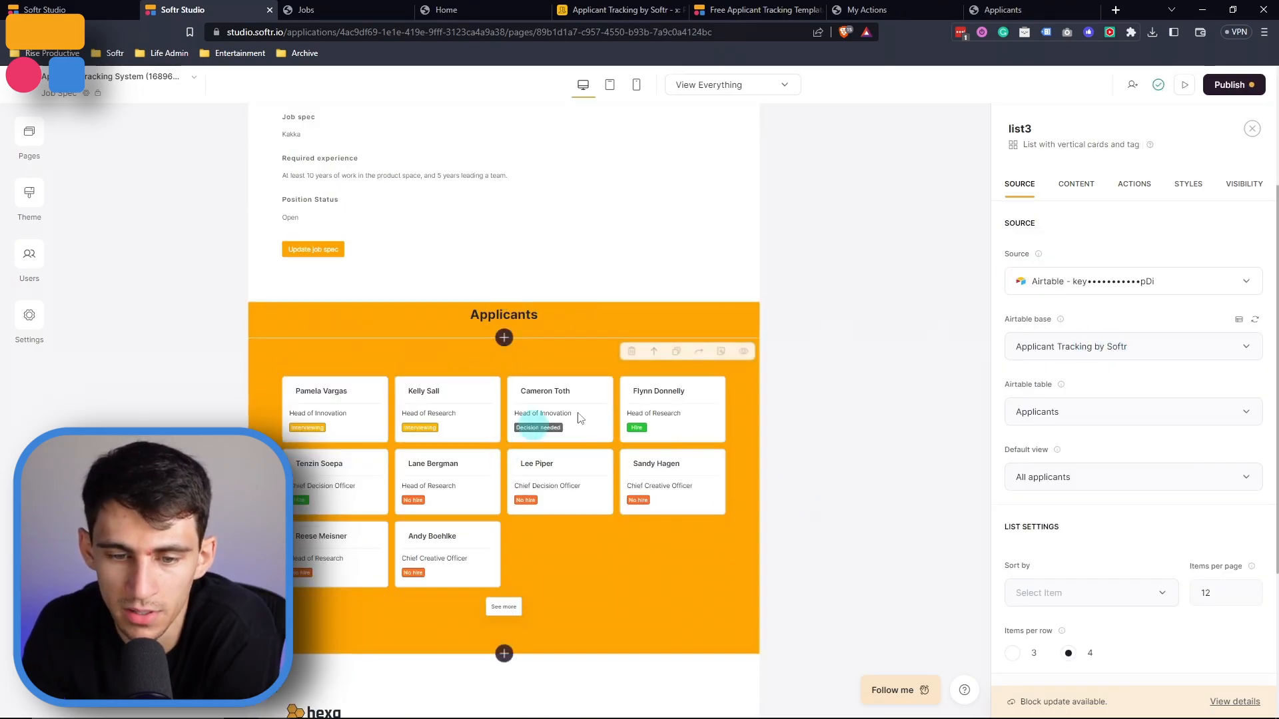
# - Review the Job Spec page's Applicants list content and source settings, and the source and conditional filter settings of the My Actions applicant list
pyautogui.click(1088, 185)
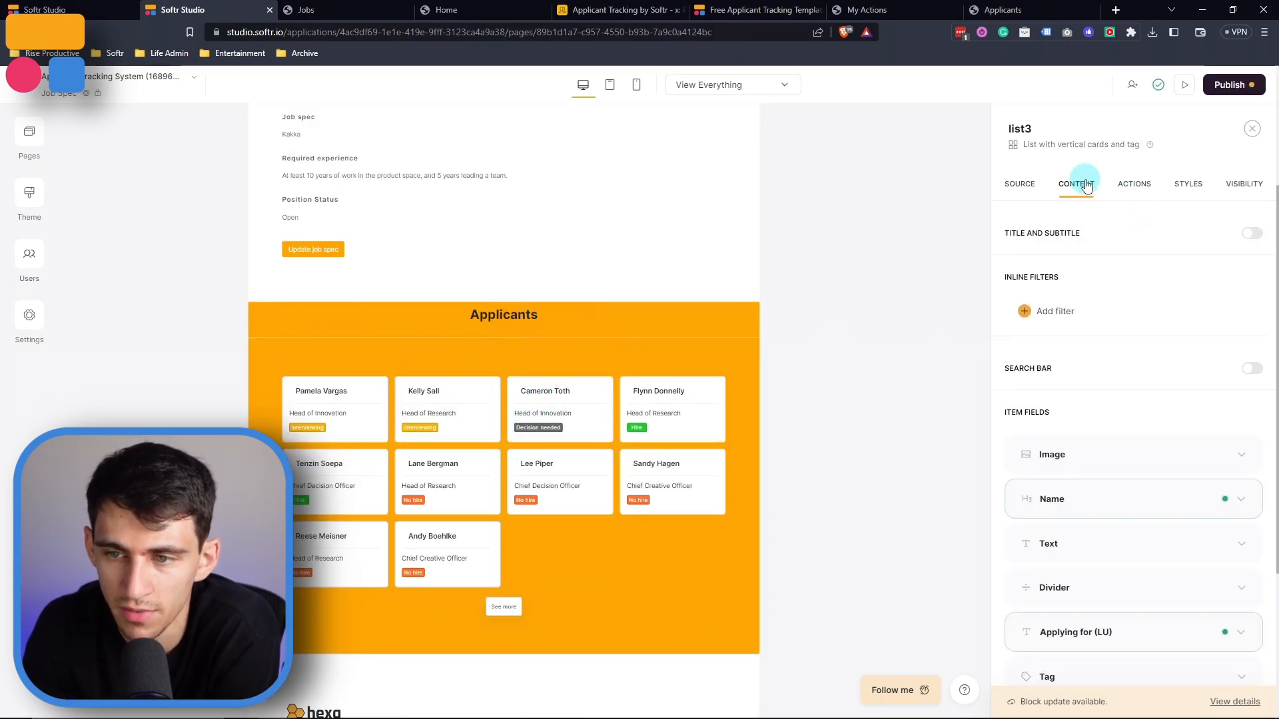
pyautogui.click(1019, 187)
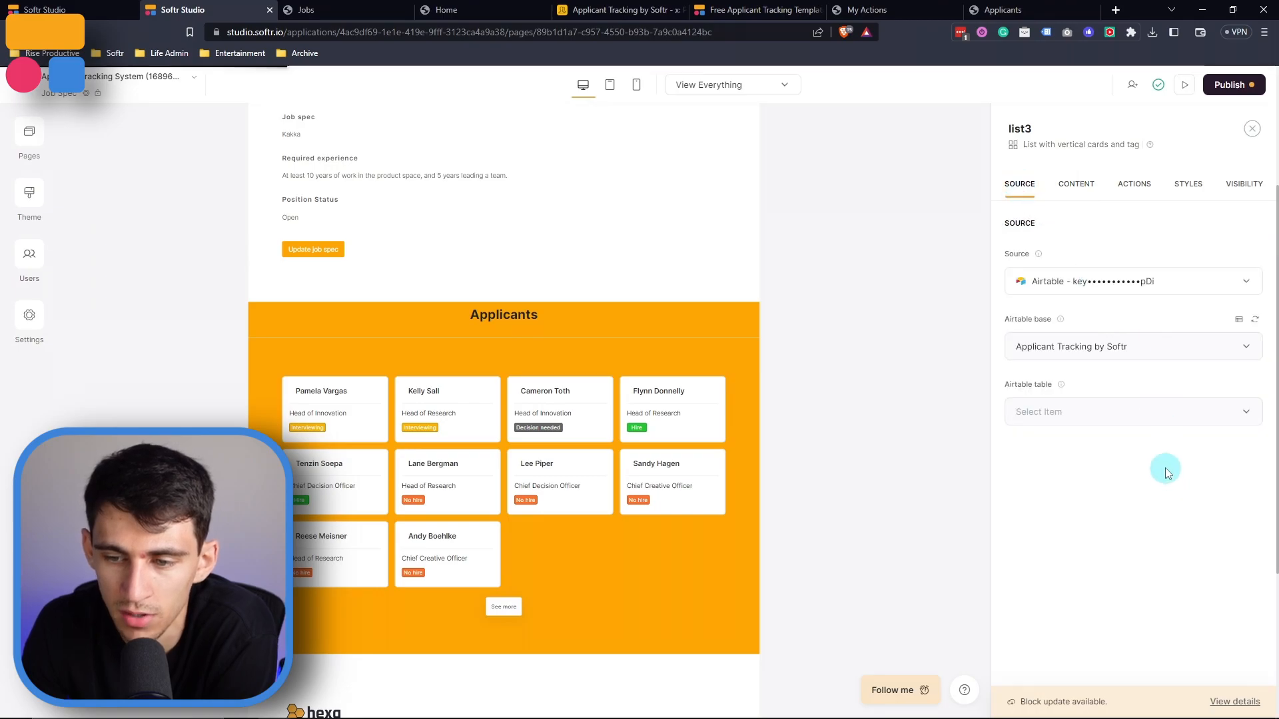
pyautogui.scroll(-7, 1150, 314)
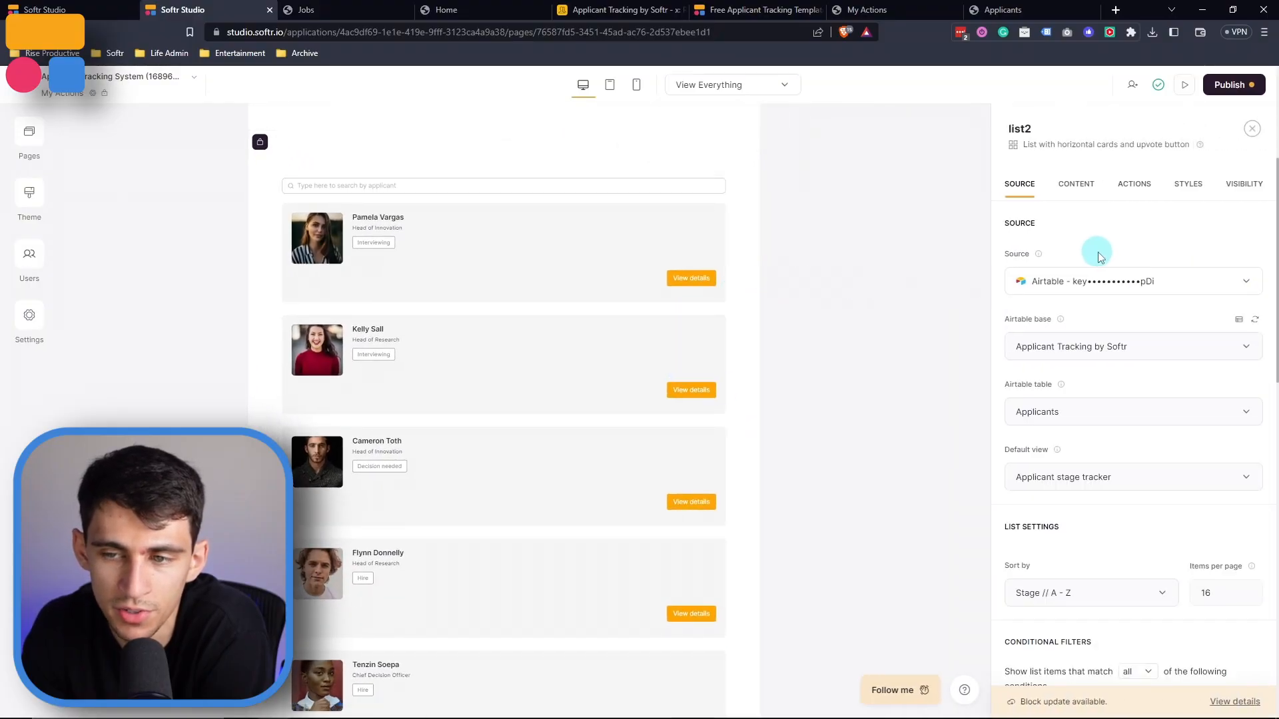
pyautogui.scroll(-5, 1098, 254)
pyautogui.click(1098, 341)
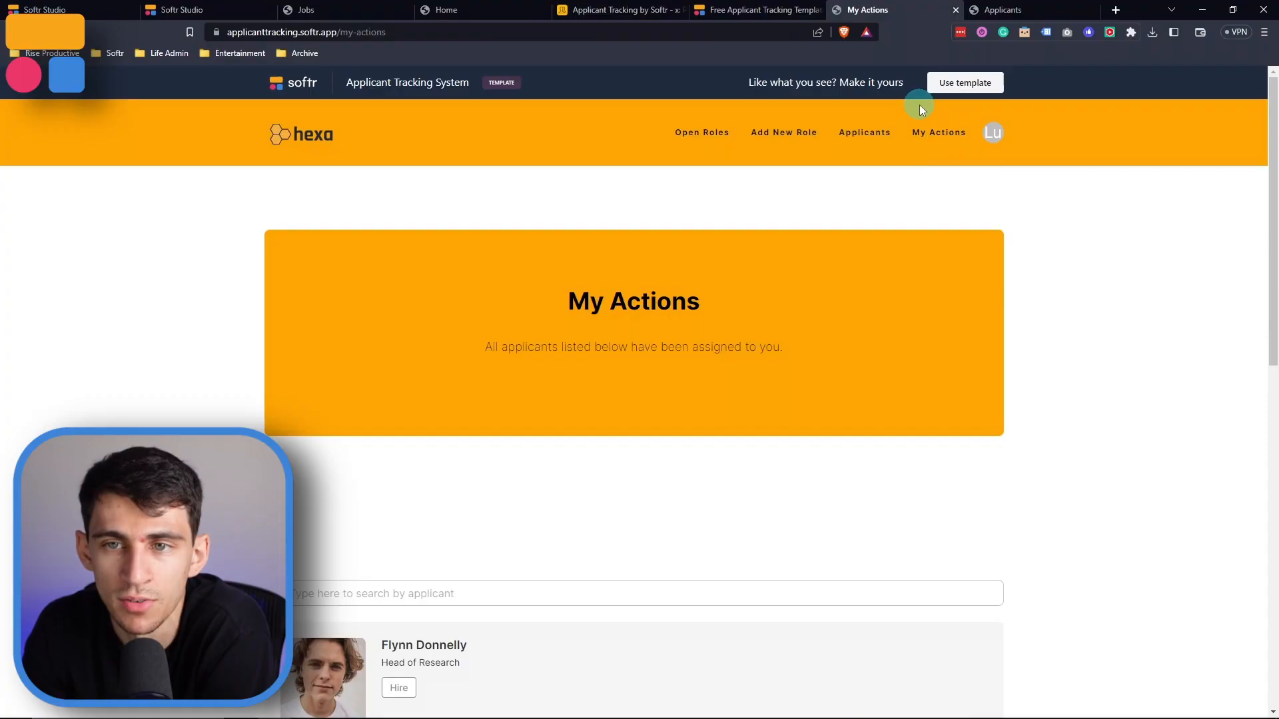
# - Switch to the customized live site, open its My Actions page and examine the list of assigned applicants
pyautogui.click(1035, 9)
pyautogui.click(966, 101)
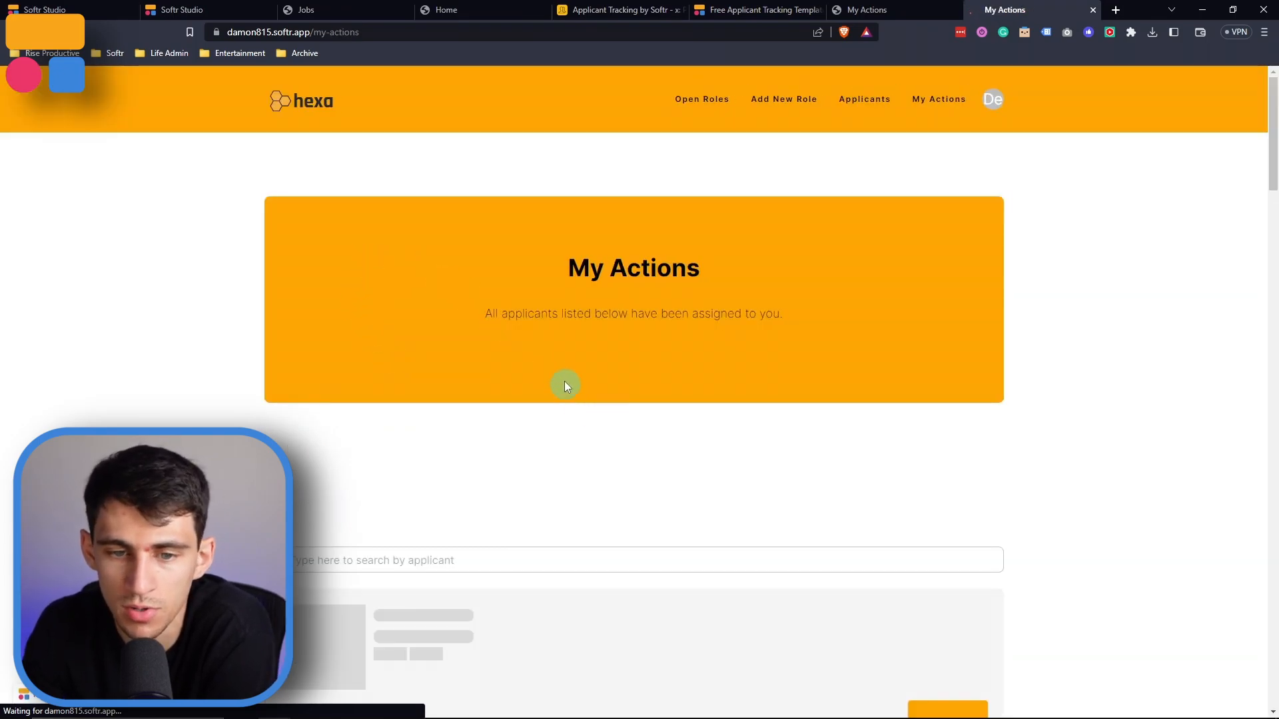
pyautogui.scroll(-3, 566, 383)
pyautogui.scroll(1, 506, 393)
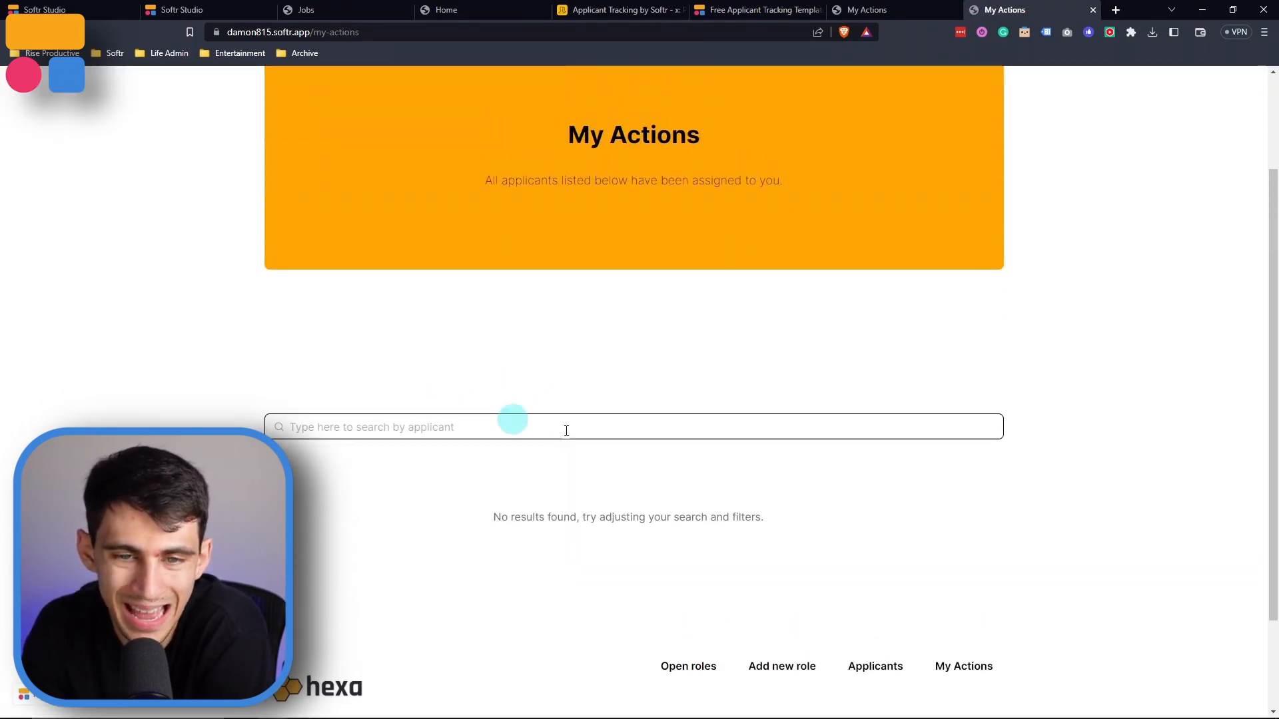
pyautogui.scroll(1, 624, 407)
pyautogui.scroll(-3, 622, 409)
pyautogui.scroll(3, 622, 409)
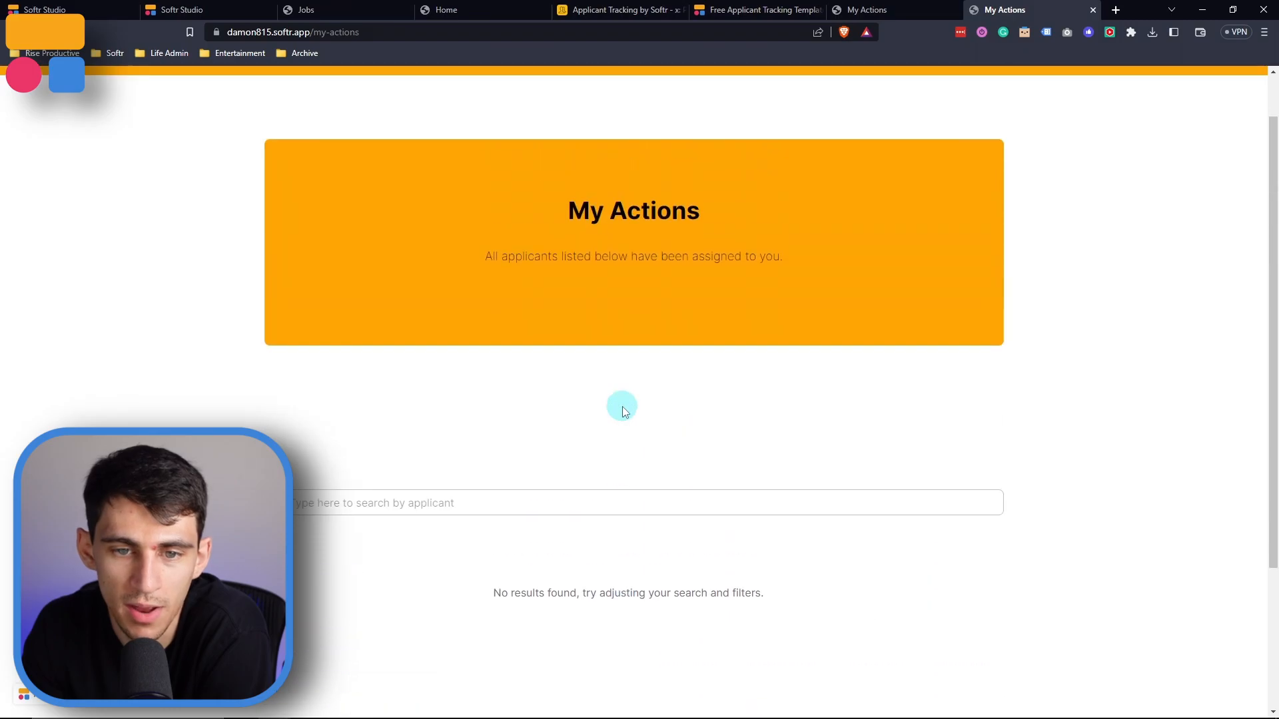